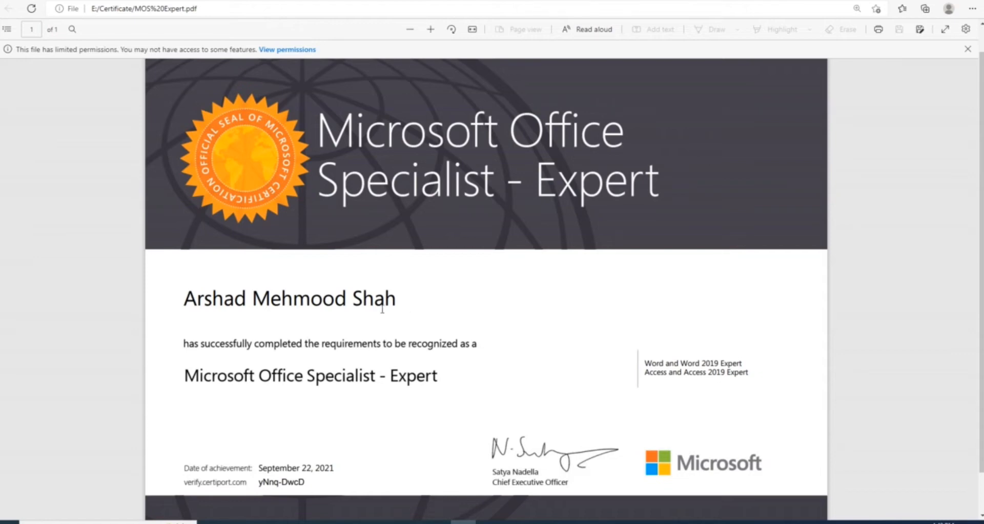
Switch from the certificate PDF in Edge to the blank Word document
{"action": "key", "text": "alt+Tab"}
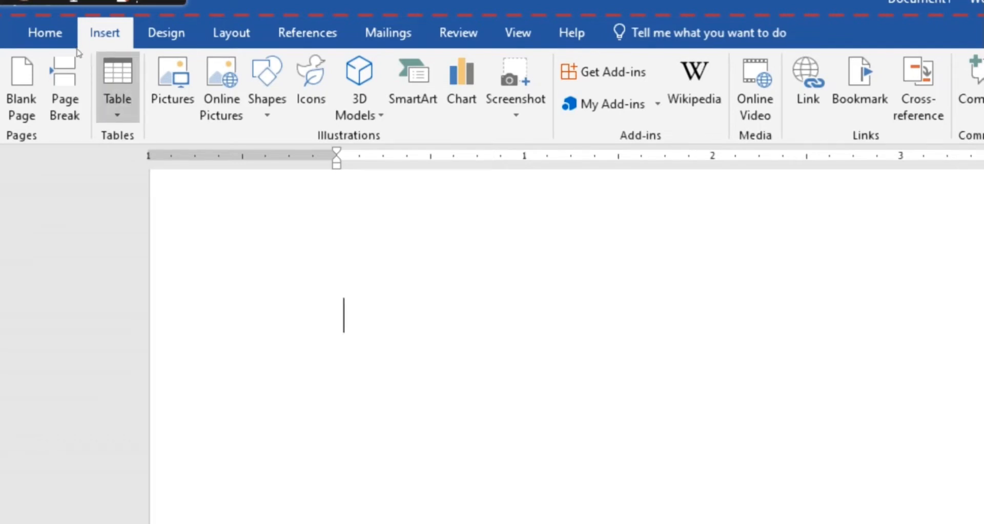
Insert an empty 3x3 table and place the cursor in the paragraph below it
{"action": "left_click", "coordinate": [117, 87]}
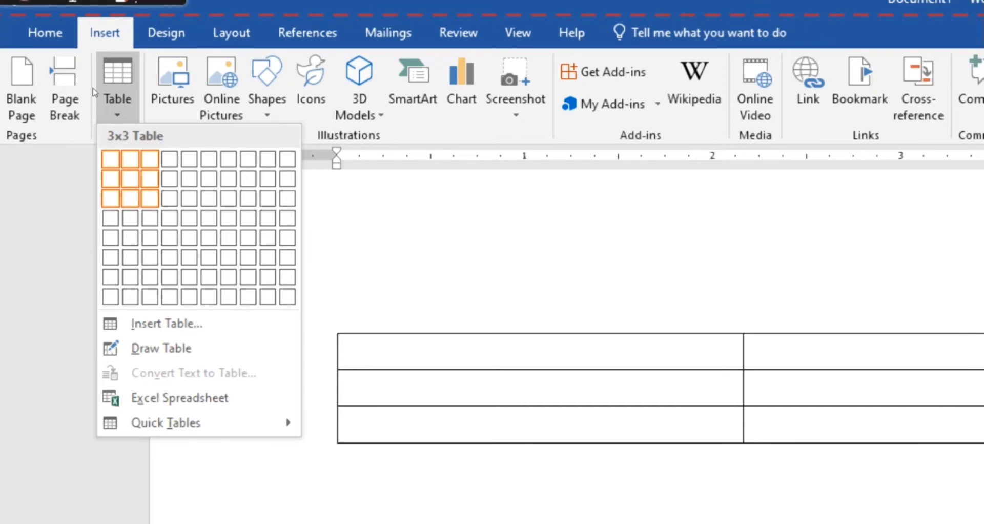
{"action": "left_click", "coordinate": [149, 198]}
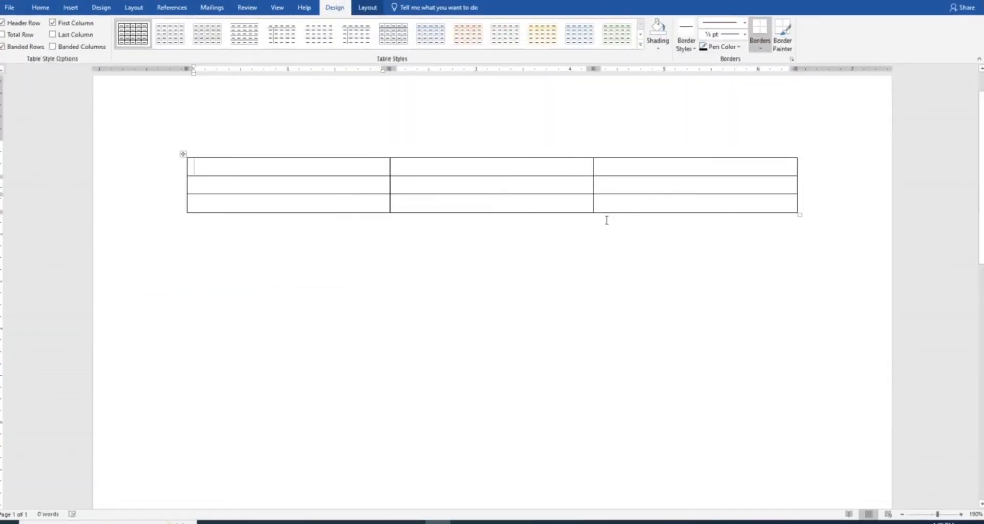
{"action": "scroll", "coordinate": [606, 220], "scroll_direction": "up", "scroll_amount": 4, "text": "ctrl"}
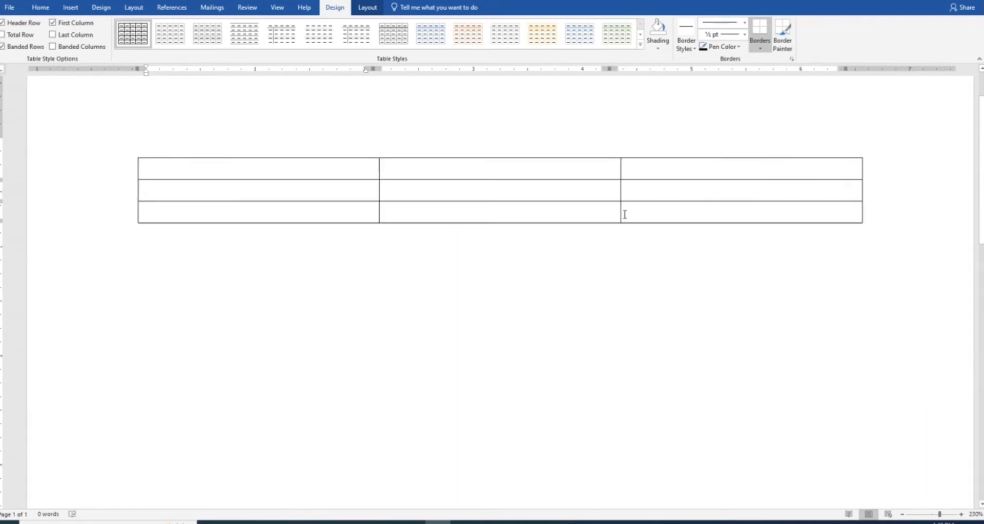
{"action": "scroll", "coordinate": [624, 214], "scroll_direction": "up", "scroll_amount": 1, "text": "ctrl"}
{"action": "left_click", "coordinate": [335, 267]}
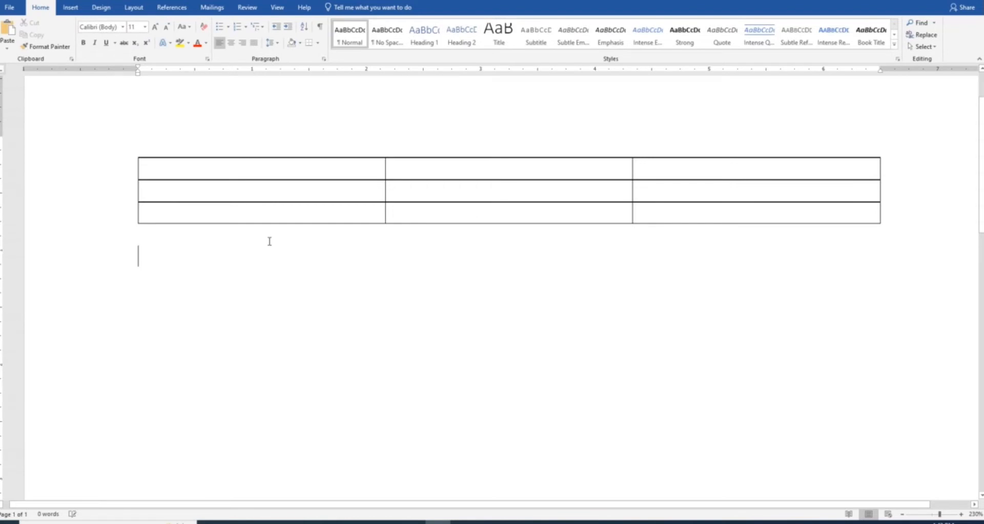
Insert a 4-column, 5-row table with fixed column width below the first table
{"action": "left_click", "coordinate": [70, 8]}
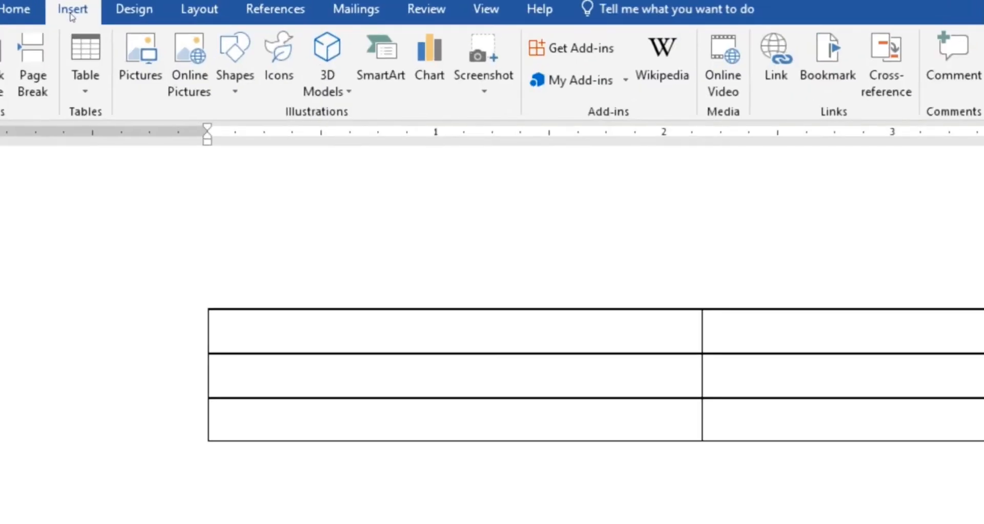
{"action": "left_click", "coordinate": [78, 54]}
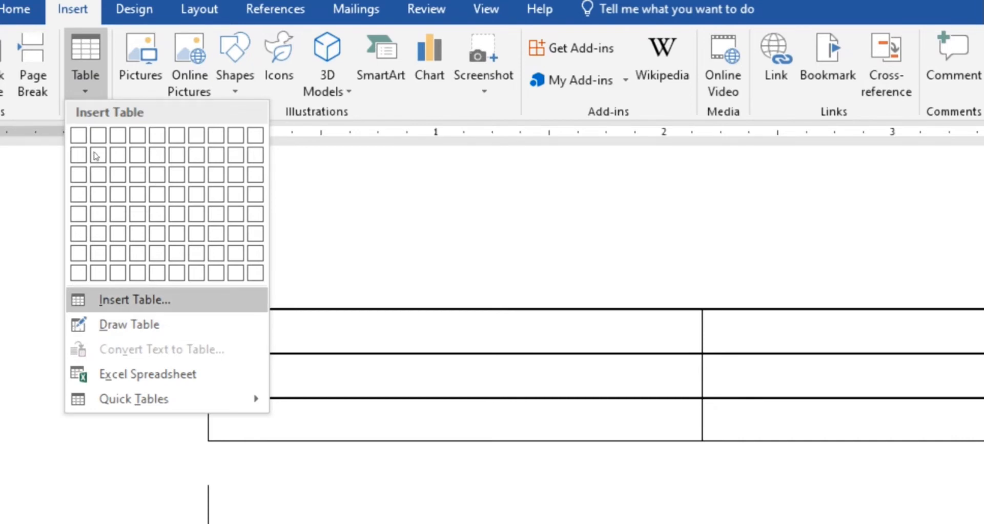
{"action": "left_click", "coordinate": [384, 156]}
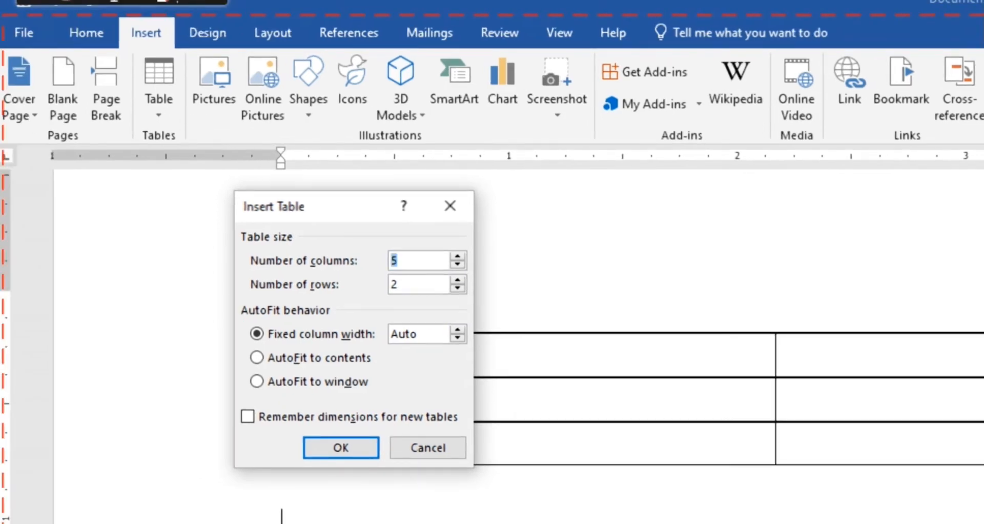
{"action": "type", "text": "4"}
{"action": "key", "text": "Tab"}
{"action": "type", "text": "5"}
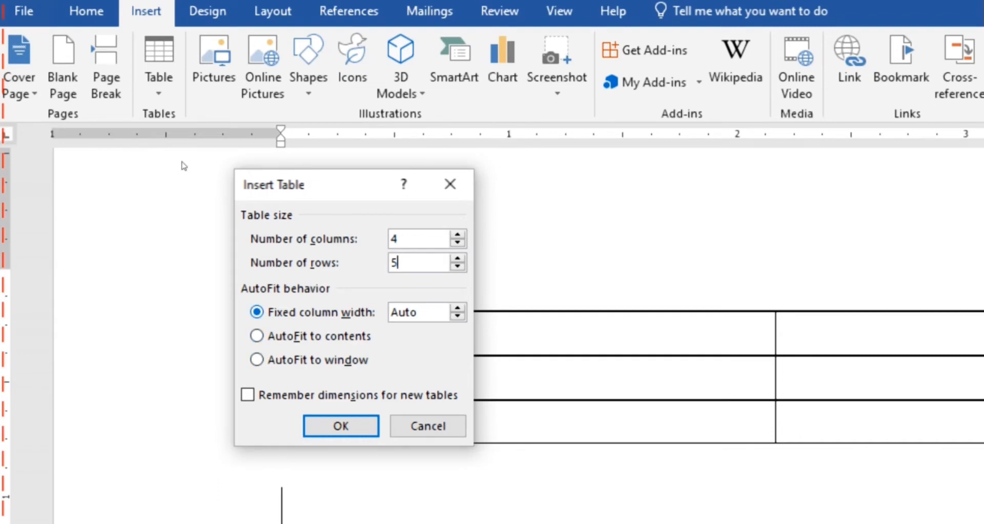
{"action": "key", "text": "alt+f"}
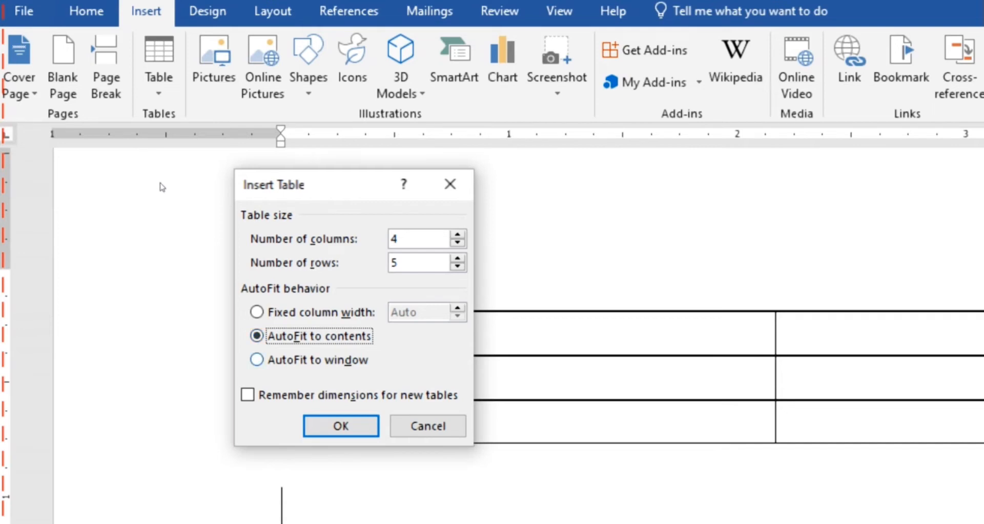
{"action": "key", "text": "Down"}
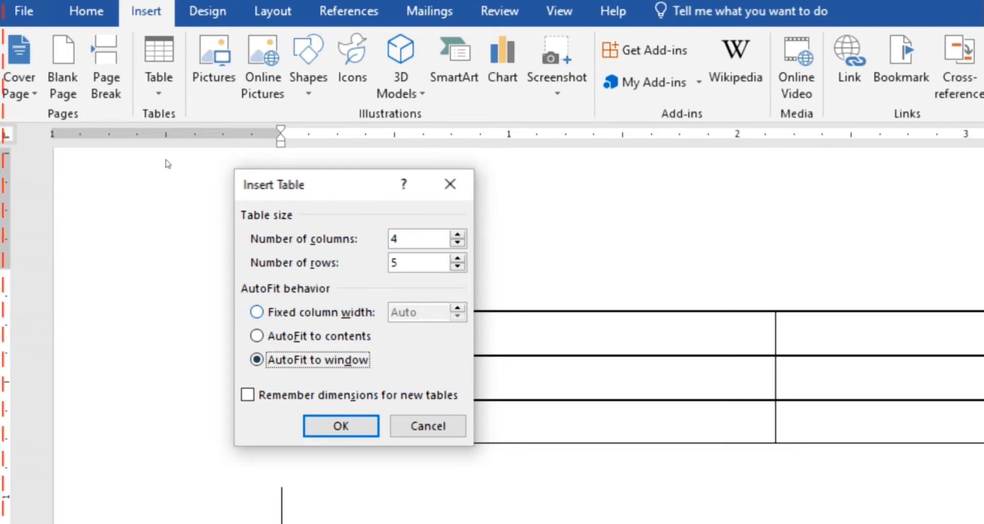
{"action": "key", "text": "Down"}
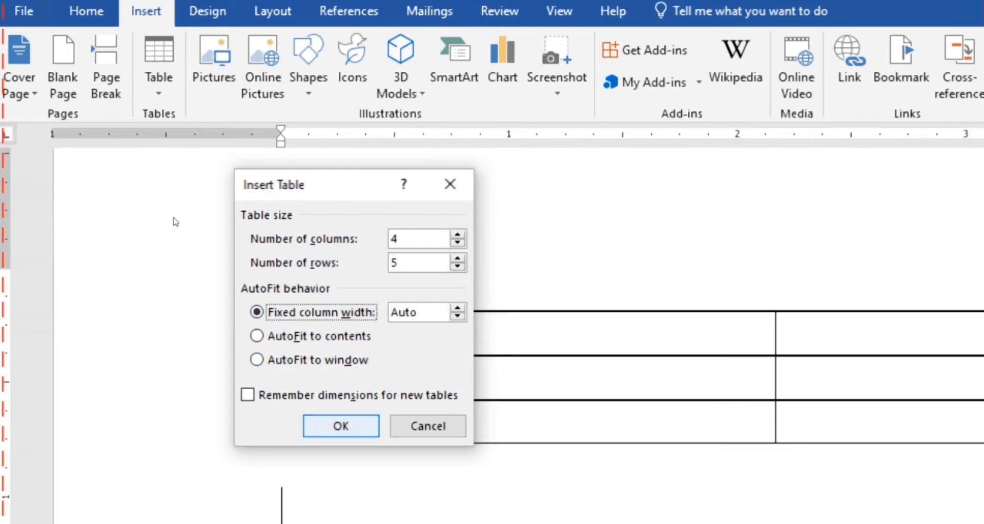
{"action": "key", "text": "Return"}
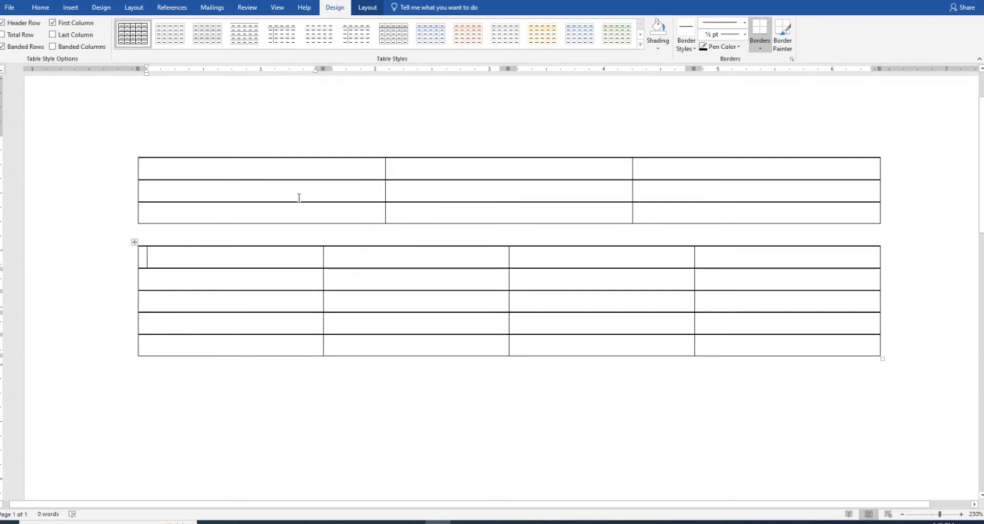
Type the header row RollNo, Name, Class into the first table
{"action": "left_click", "coordinate": [316, 172]}
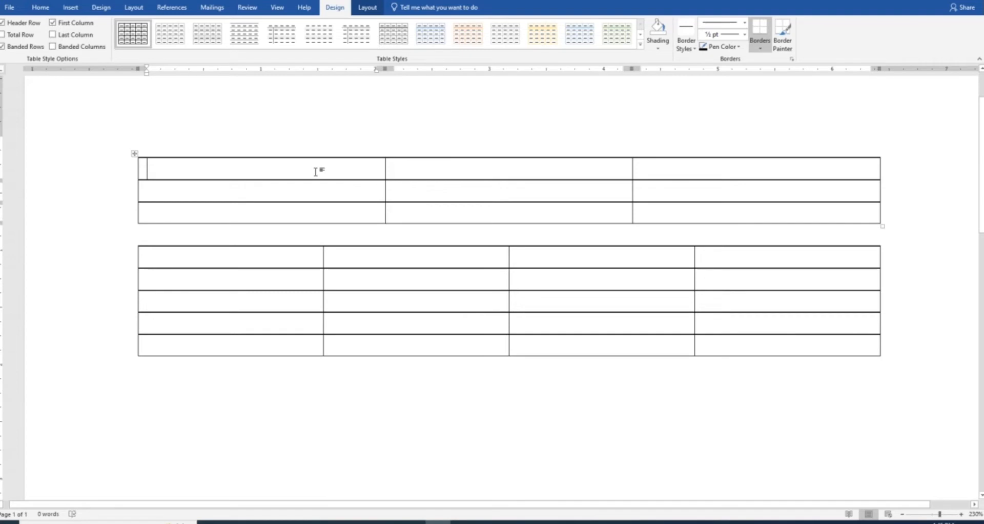
{"action": "type", "text": "RollNo"}
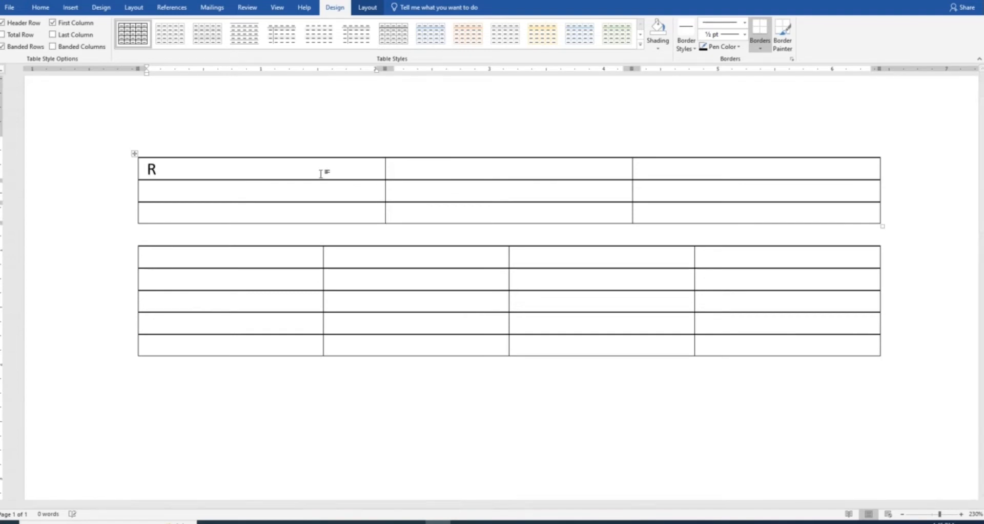
{"action": "left_click", "coordinate": [458, 169]}
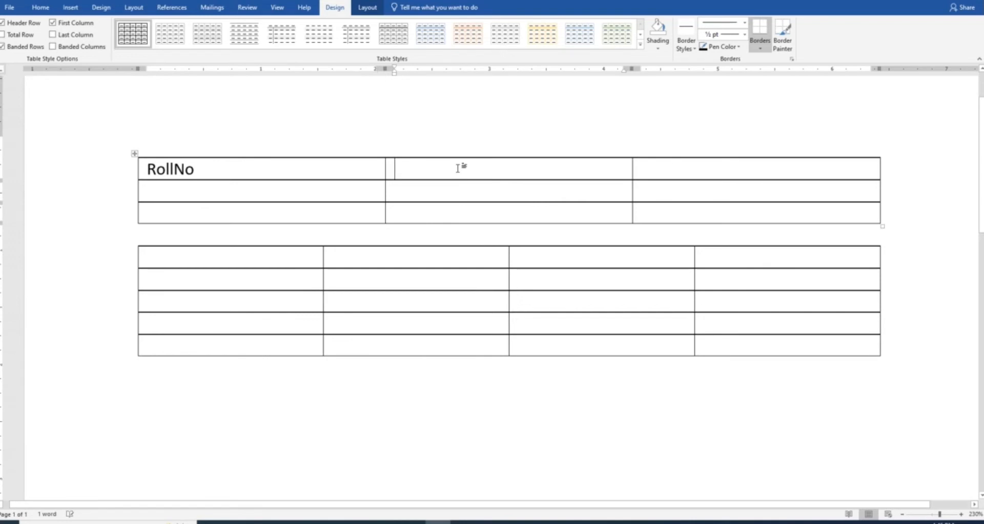
{"action": "type", "text": "Name"}
{"action": "key", "text": "Tab"}
{"action": "type", "text": "Class"}
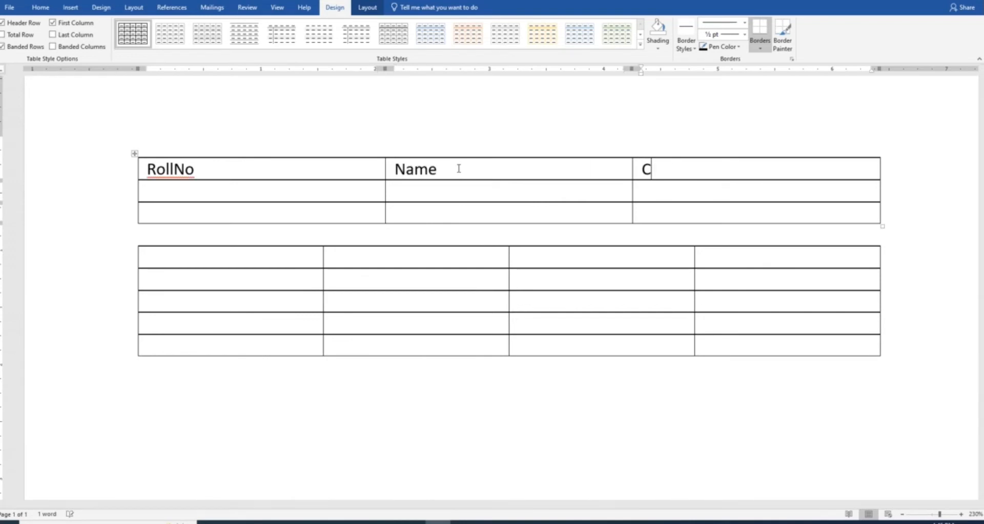
Fill the second row with 123, a student's full name, and ICS, fixing typos
{"action": "left_click", "coordinate": [345, 195]}
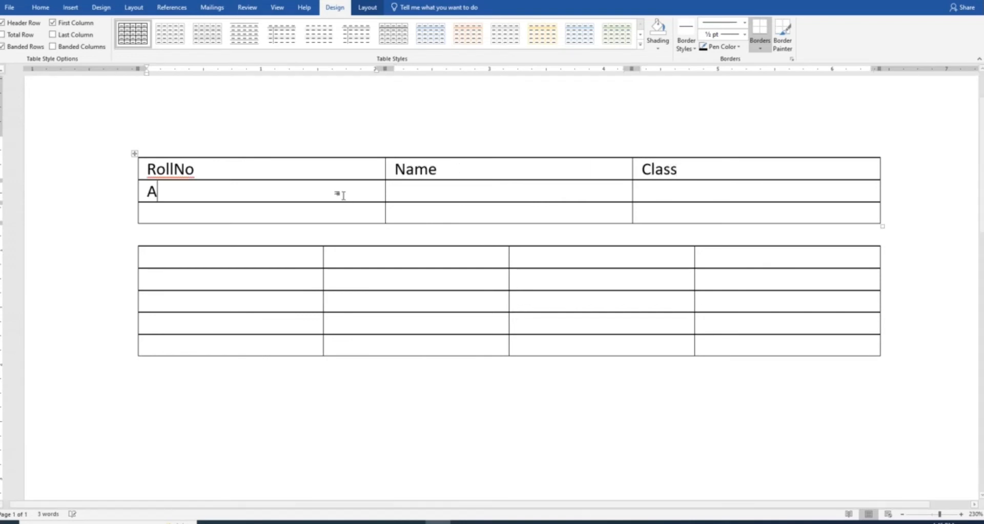
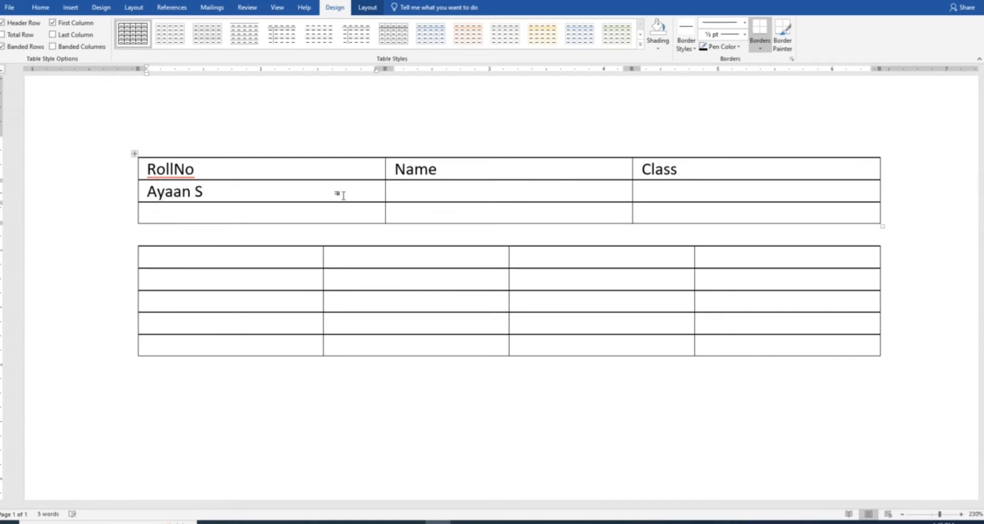
{"action": "key", "text": "shift+Home"}
{"action": "key", "text": "Tab"}
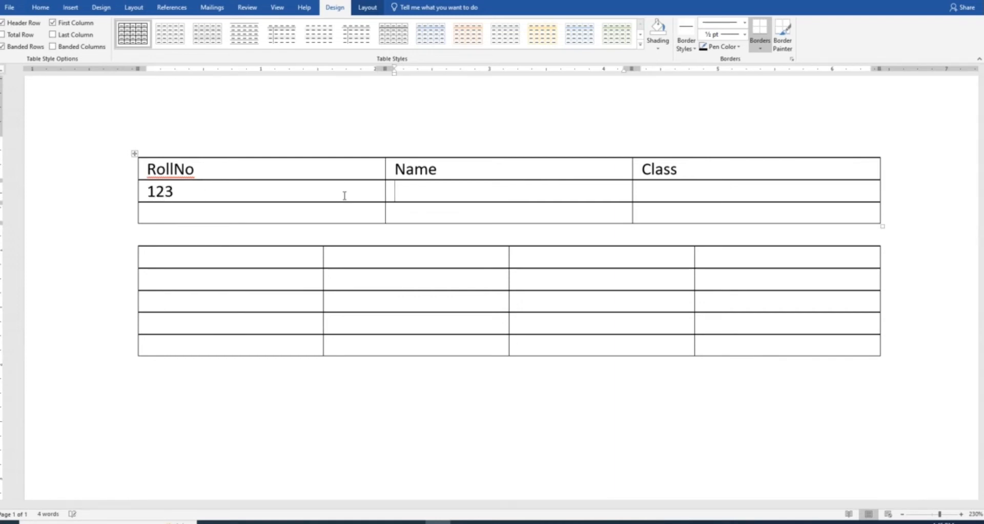
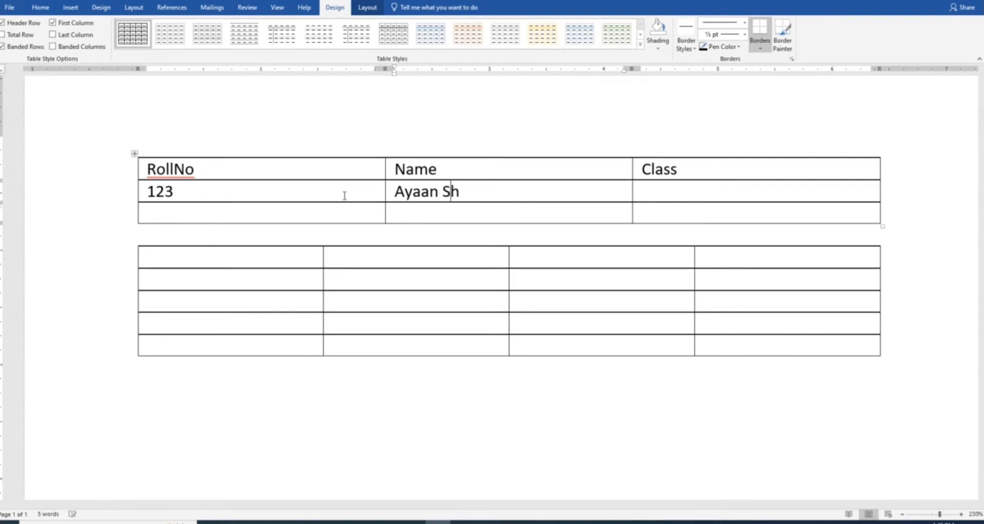
{"action": "key", "text": "Tab"}
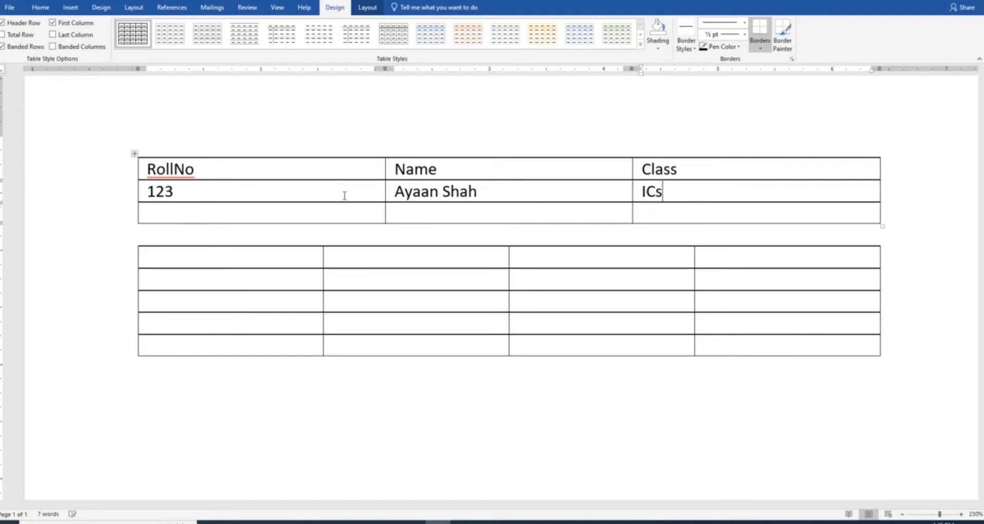
{"action": "key", "text": "BackSpace"}
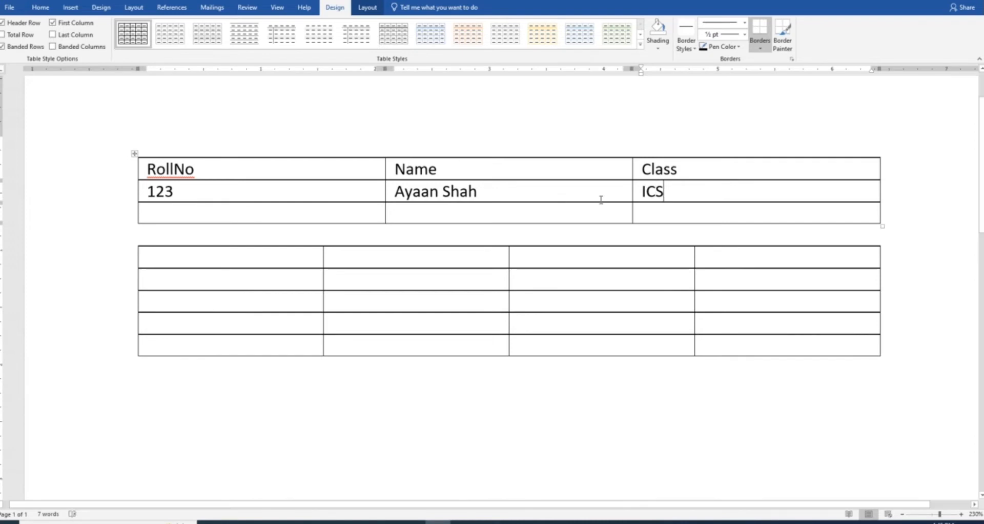
{"action": "scroll", "coordinate": [740, 226], "scroll_direction": "up", "scroll_amount": 1}
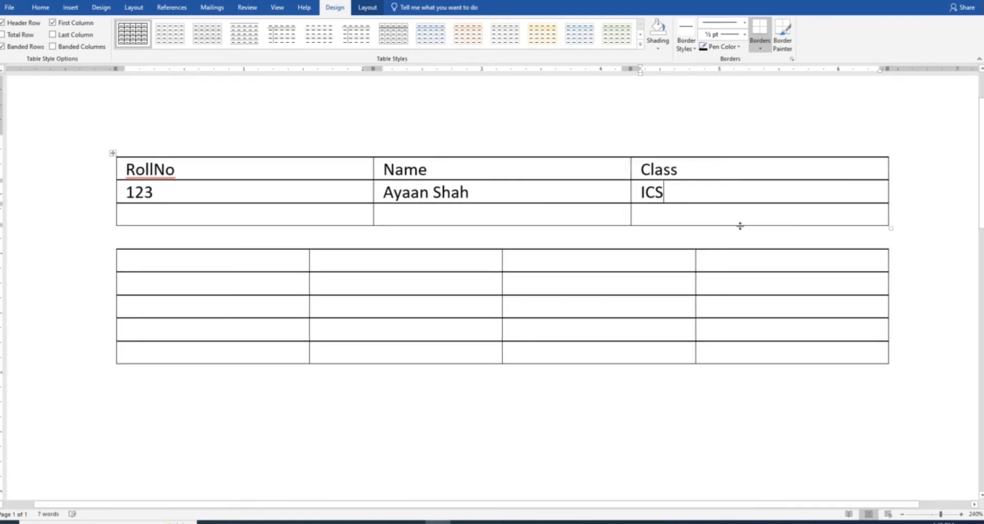
{"action": "left_click", "coordinate": [574, 213]}
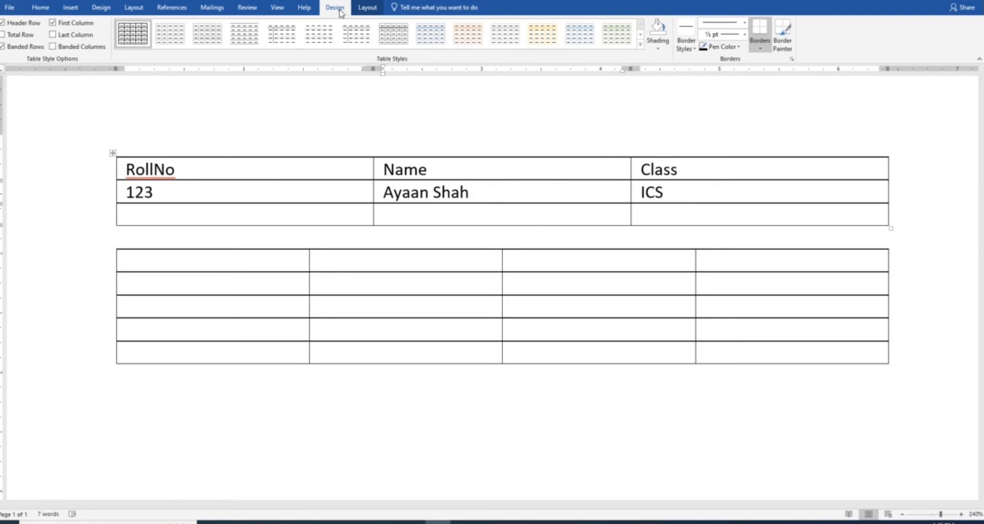
Erase borders to merge row 3's Name and Class cells and middle cells of the lower table
{"action": "left_click", "coordinate": [367, 8]}
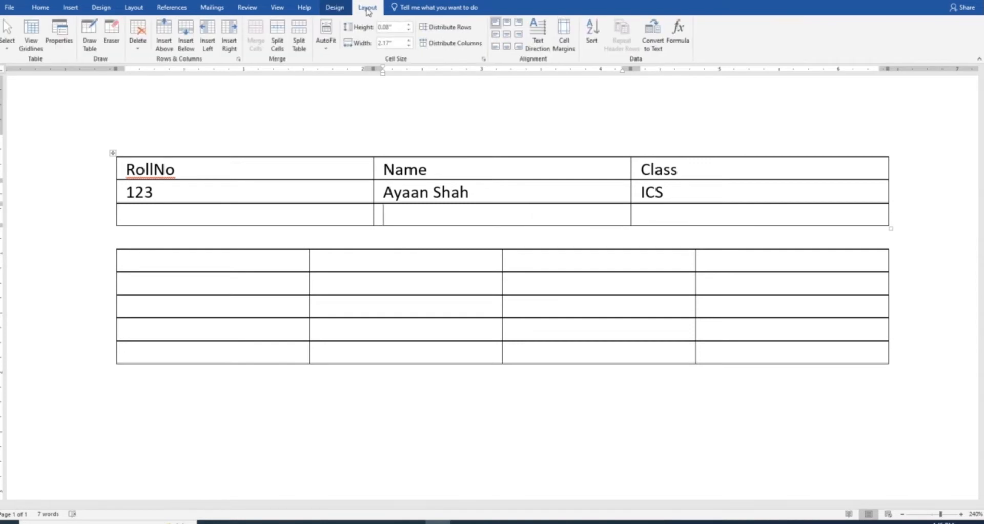
{"action": "left_click_drag", "start_coordinate": [513, 214], "coordinate": [663, 215]}
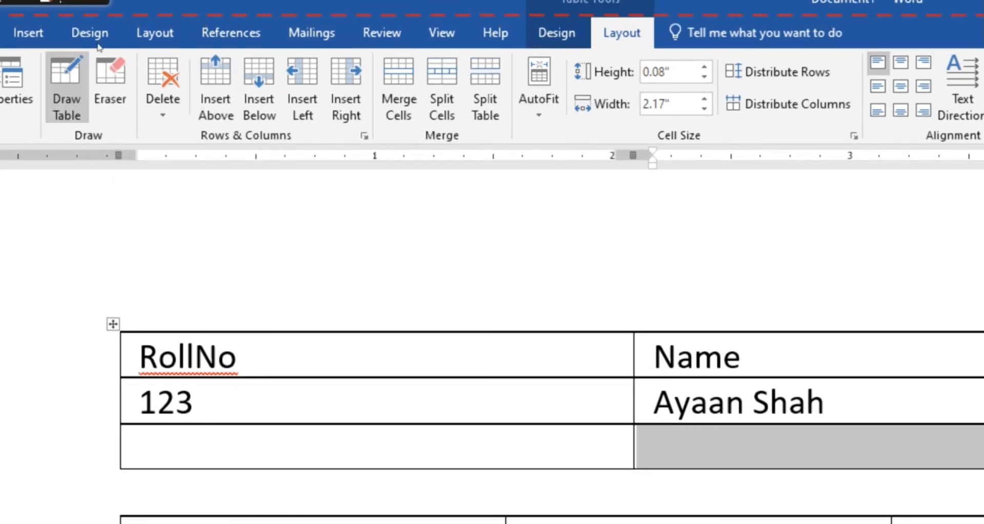
{"action": "left_click", "coordinate": [110, 87]}
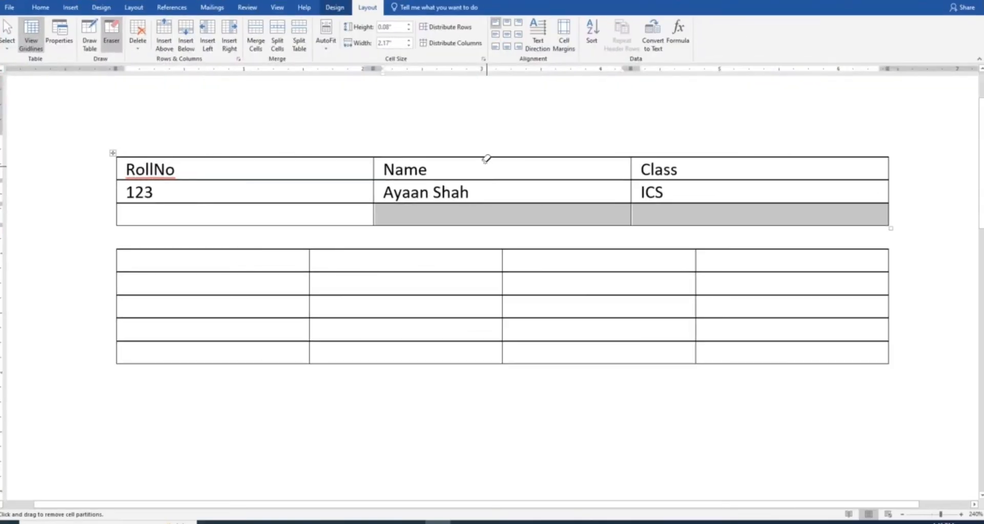
{"action": "mouse_move", "coordinate": [538, 213]}
{"action": "left_mouse_down"}
{"action": "mouse_move", "coordinate": [661, 212]}
{"action": "mouse_move", "coordinate": [606, 217]}
{"action": "left_mouse_up"}
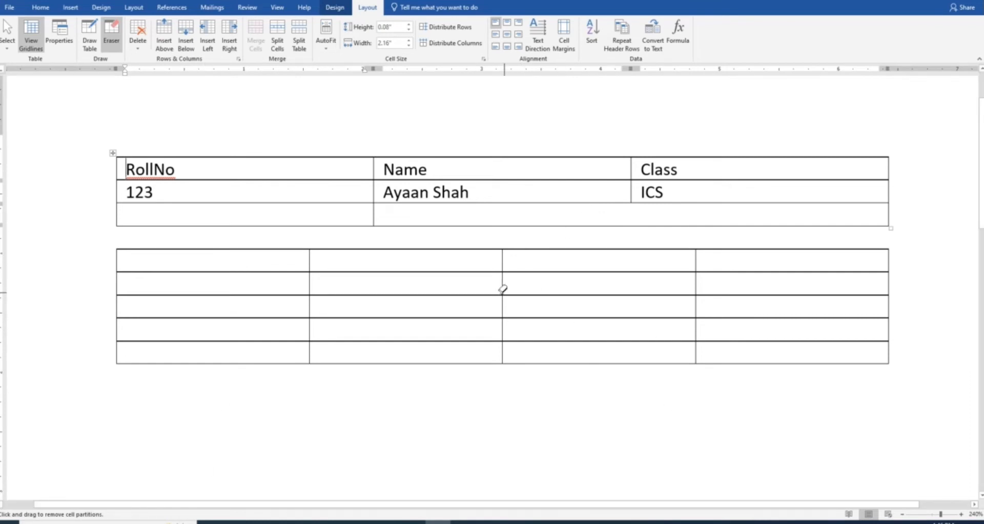
{"action": "mouse_move", "coordinate": [494, 286]}
{"action": "left_mouse_down"}
{"action": "mouse_move", "coordinate": [649, 286]}
{"action": "mouse_move", "coordinate": [557, 290]}
{"action": "left_mouse_up"}
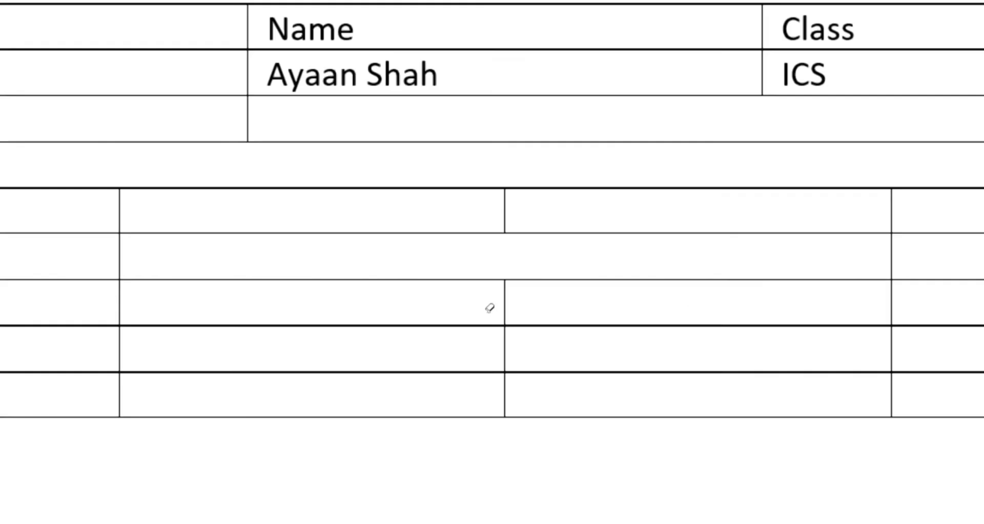
{"action": "left_click_drag", "start_coordinate": [489, 307], "coordinate": [522, 305]}
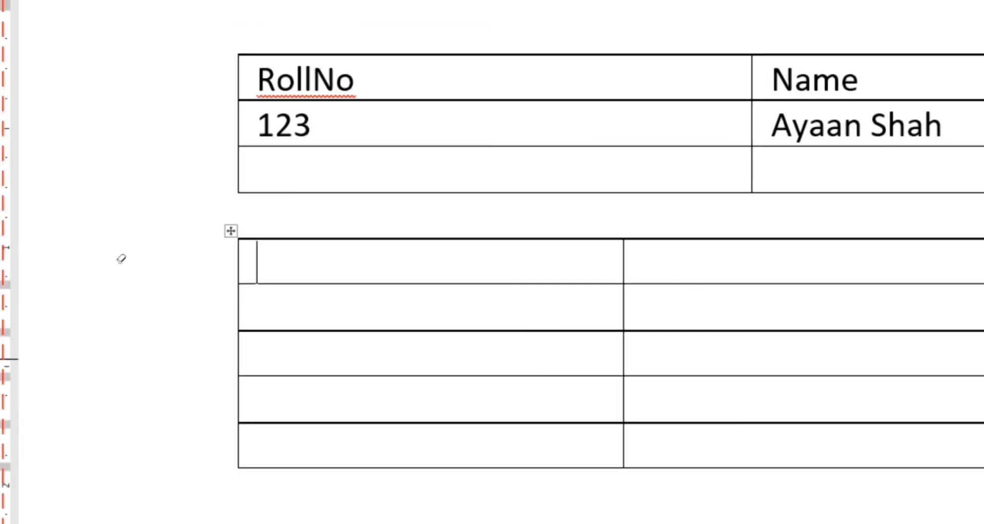
Select the lower table's second row and merge its cells with Merge Cells
{"action": "key", "text": "Escape"}
{"action": "double_click", "coordinate": [316, 285]}
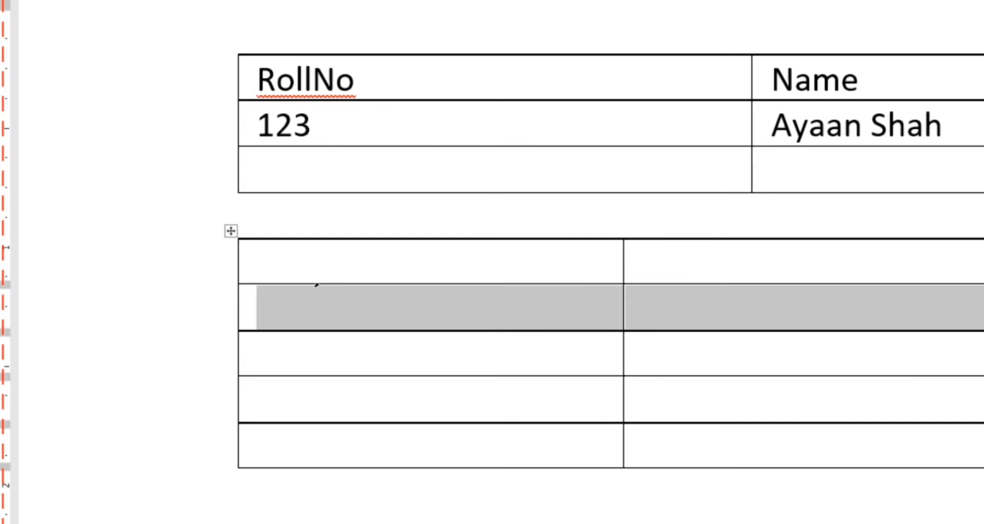
{"action": "right_click", "coordinate": [316, 285]}
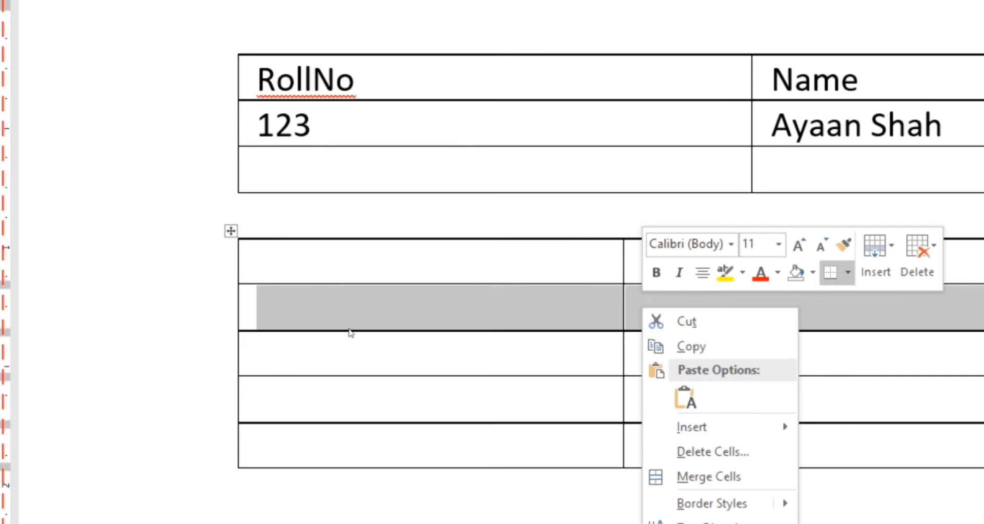
{"action": "key", "text": "Down"}
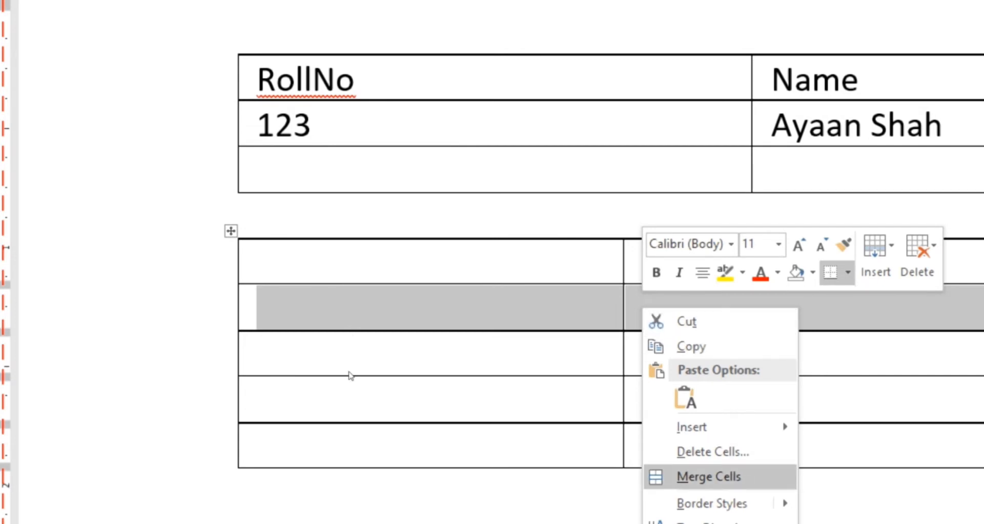
{"action": "key", "text": "Return"}
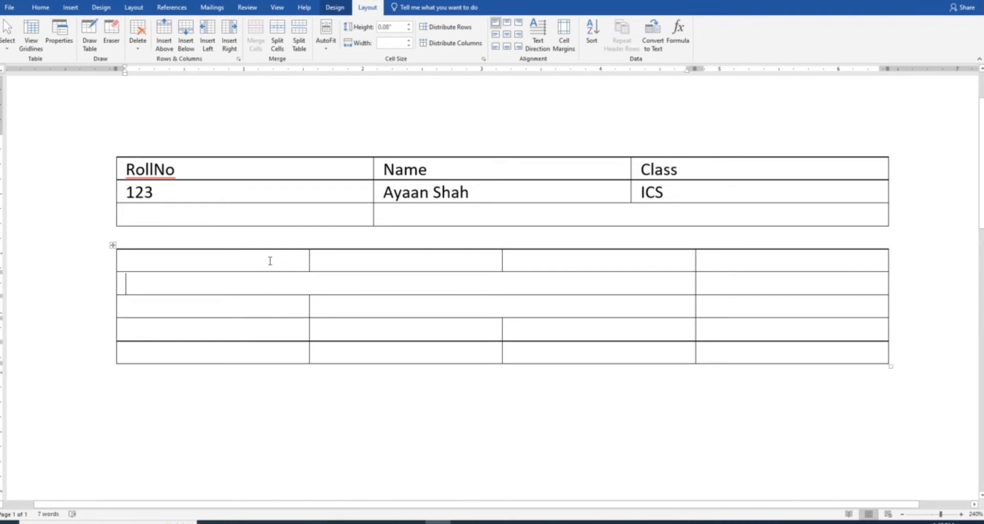
Apply AutoFit Contents to the whole RollNo/Name/Class table
{"action": "left_click", "coordinate": [265, 169]}
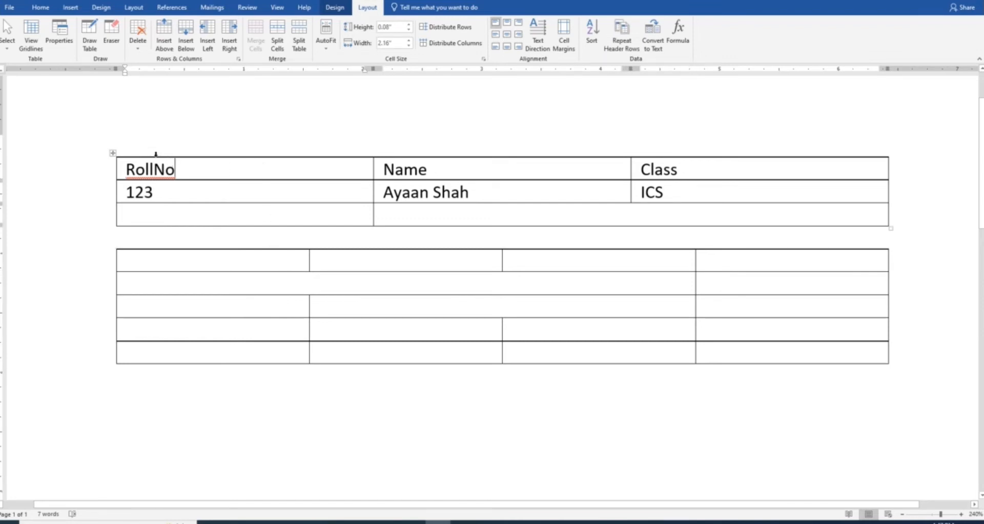
{"action": "left_click", "coordinate": [111, 154]}
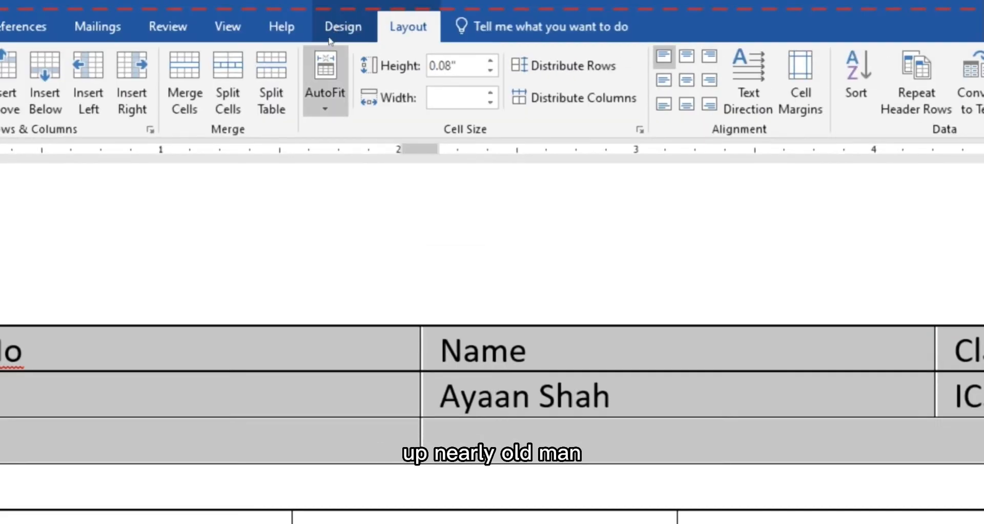
{"action": "left_click", "coordinate": [342, 77]}
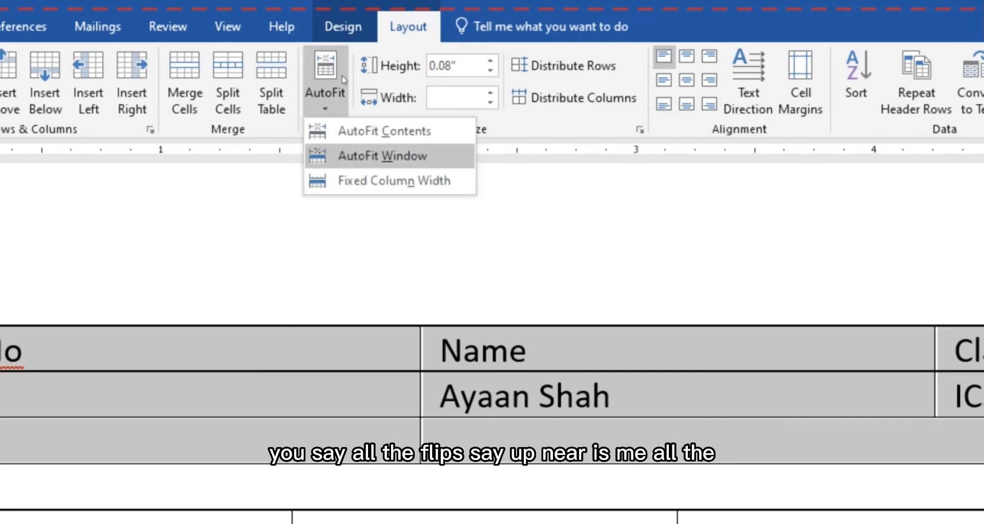
{"action": "key", "text": "Down"}
{"action": "key", "text": "Down"}
{"action": "key", "text": "Return"}
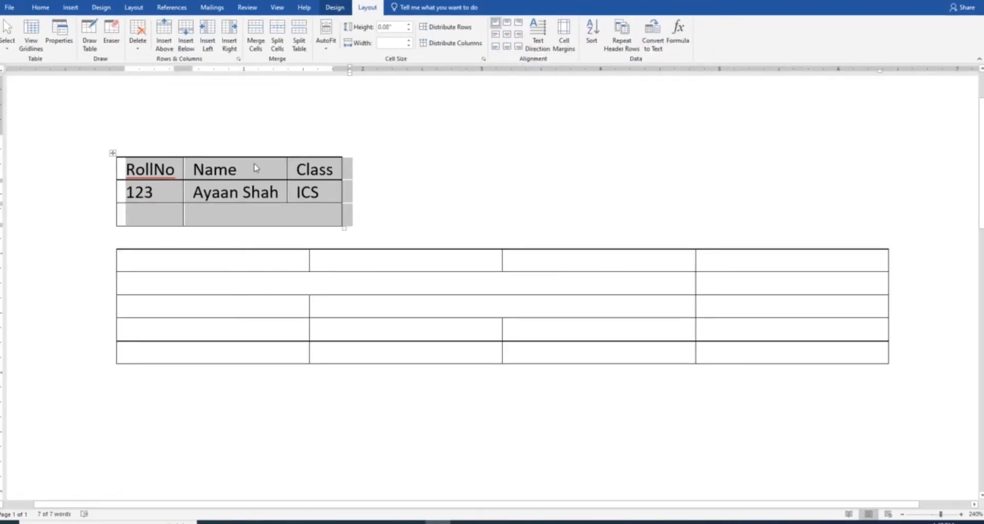
{"action": "left_click", "coordinate": [254, 164]}
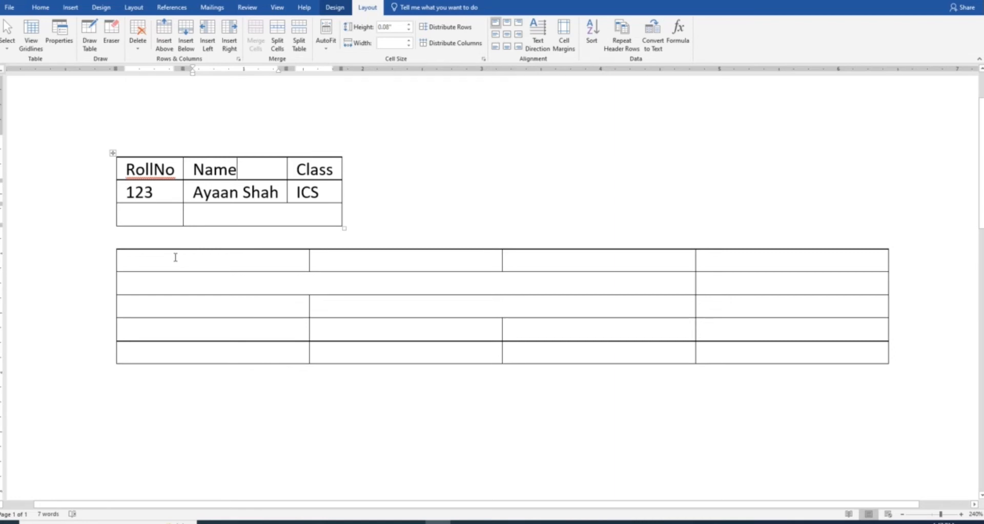
Add empty rows to the end of the top table until it reaches page 2
{"action": "left_click", "coordinate": [159, 221]}
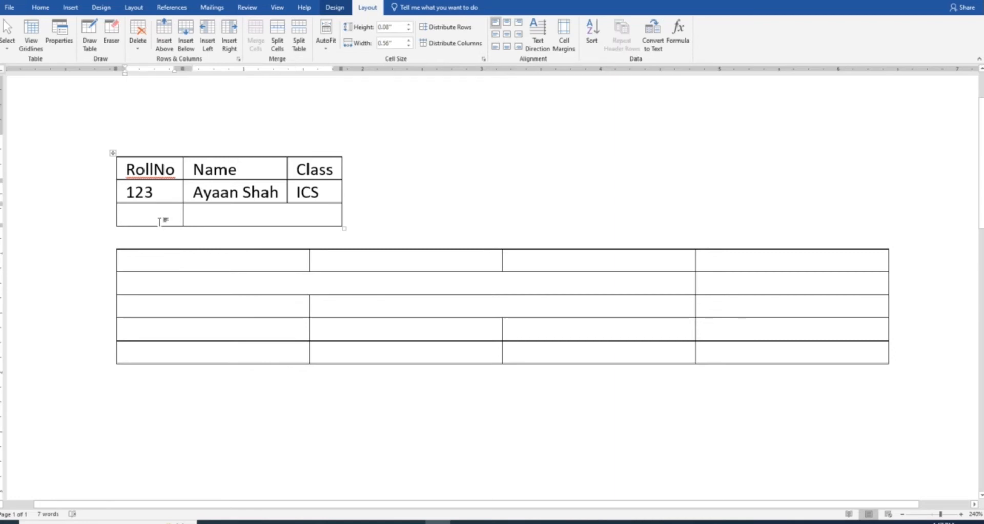
{"action": "key", "text": "Tab"}
{"action": "key", "text": "Tab"}
{"action": "key", "text": "Tab"}
{"action": "key", "text": "Tab"}
{"action": "key", "text": "Tab"}
{"action": "key", "text": "Tab"}
{"action": "key", "text": "Tab"}
{"action": "key", "text": "Tab"}
{"action": "key", "text": "Tab"}
{"action": "key", "text": "Tab"}
{"action": "key", "text": "Tab"}
{"action": "key", "text": "Tab"}
{"action": "key", "text": "Tab"}
{"action": "key", "text": "Tab"}
{"action": "key", "text": "Tab"}
{"action": "key", "text": "Tab"}
{"action": "key", "text": "Tab"}
{"action": "key", "text": "Tab"}
{"action": "key", "text": "Tab"}
{"action": "key", "text": "Tab"}
{"action": "key", "text": "Tab"}
{"action": "key", "text": "Tab"}
{"action": "key", "text": "Tab"}
{"action": "key", "text": "Tab"}
{"action": "key", "text": "Tab"}
{"action": "key", "text": "Tab"}
{"action": "key", "text": "Tab"}
{"action": "key", "text": "Tab"}
{"action": "key", "text": "Tab"}
{"action": "key", "text": "Tab"}
{"action": "key", "text": "Tab"}
{"action": "key", "text": "Tab"}
{"action": "key", "text": "Tab"}
{"action": "key", "text": "Tab"}
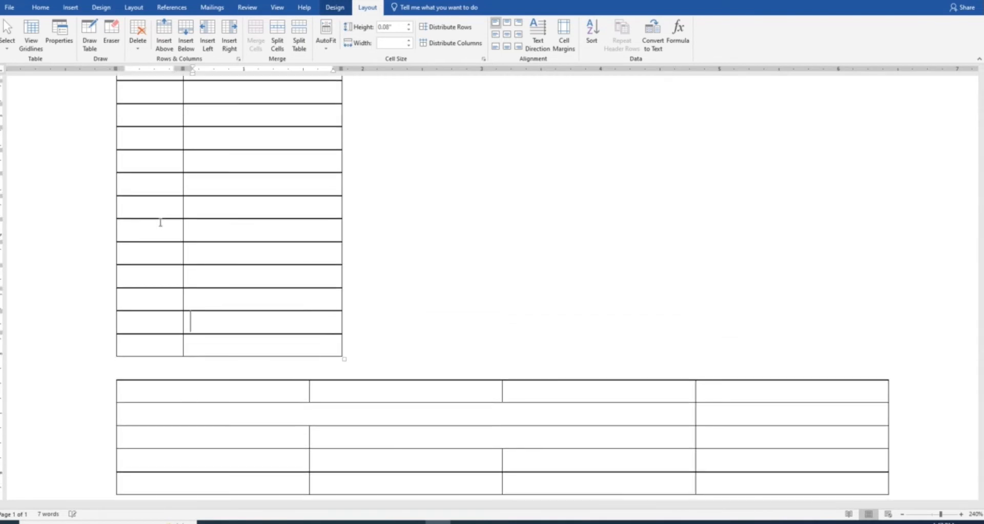
{"action": "key", "text": "Tab"}
{"action": "key", "text": "Tab"}
{"action": "key", "text": "Tab"}
{"action": "key", "text": "Tab"}
{"action": "key", "text": "Tab"}
{"action": "key", "text": "Tab"}
{"action": "key", "text": "Tab"}
{"action": "key", "text": "Tab"}
{"action": "key", "text": "Tab"}
{"action": "key", "text": "Tab"}
{"action": "key", "text": "Tab"}
{"action": "key", "text": "Tab"}
{"action": "key", "text": "Tab"}
{"action": "key", "text": "Tab"}
{"action": "key", "text": "Tab"}
{"action": "key", "text": "Tab"}
{"action": "key", "text": "Tab"}
{"action": "key", "text": "Tab"}
{"action": "key", "text": "Tab"}
{"action": "key", "text": "Tab"}
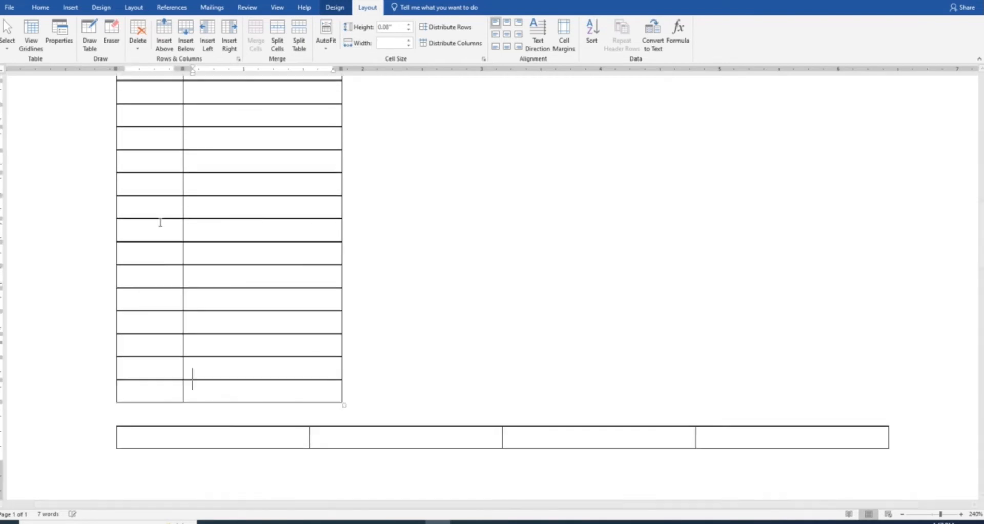
{"action": "key", "text": "Tab"}
{"action": "key", "text": "Tab"}
{"action": "key", "text": "Tab"}
{"action": "key", "text": "Tab"}
{"action": "key", "text": "Tab"}
{"action": "key", "text": "Tab"}
{"action": "key", "text": "Tab"}
{"action": "key", "text": "Tab"}
{"action": "key", "text": "Tab"}
{"action": "key", "text": "Tab"}
{"action": "key", "text": "Tab"}
{"action": "key", "text": "Tab"}
{"action": "key", "text": "Tab"}
{"action": "key", "text": "Tab"}
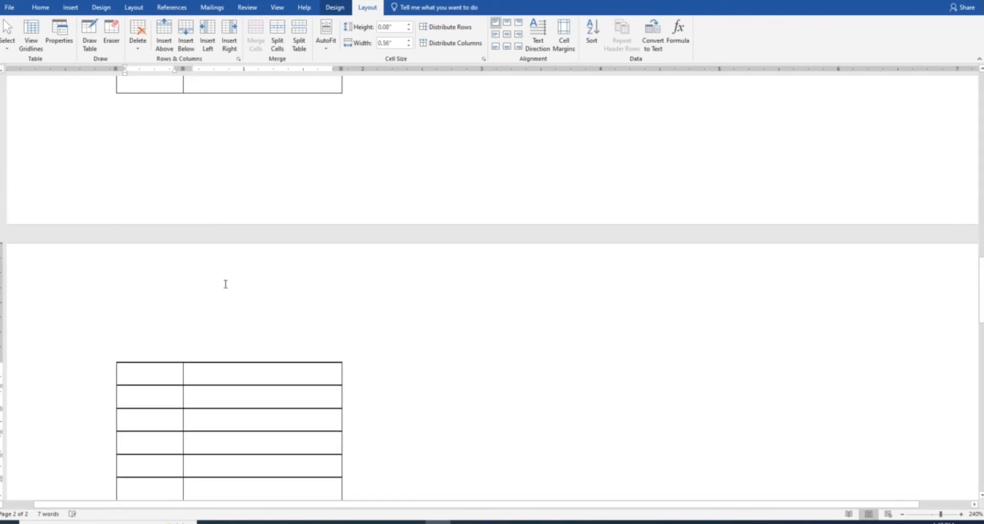
{"action": "scroll", "coordinate": [267, 315], "scroll_direction": "up", "scroll_amount": 20}
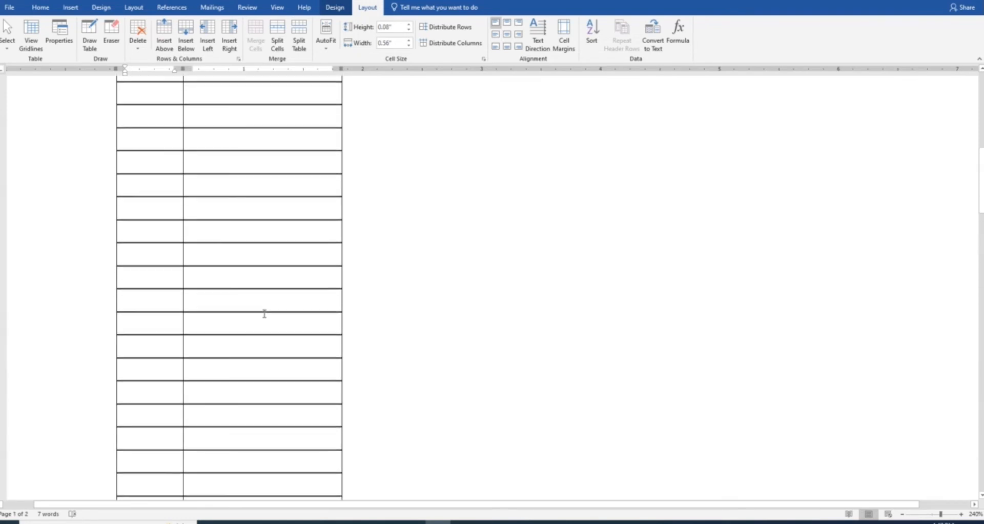
Turn on Repeat Header Rows for the RollNo/Name/Class row and check it on page 2
{"action": "scroll", "coordinate": [264, 314], "scroll_direction": "up", "scroll_amount": 3}
{"action": "left_click", "coordinate": [160, 251]}
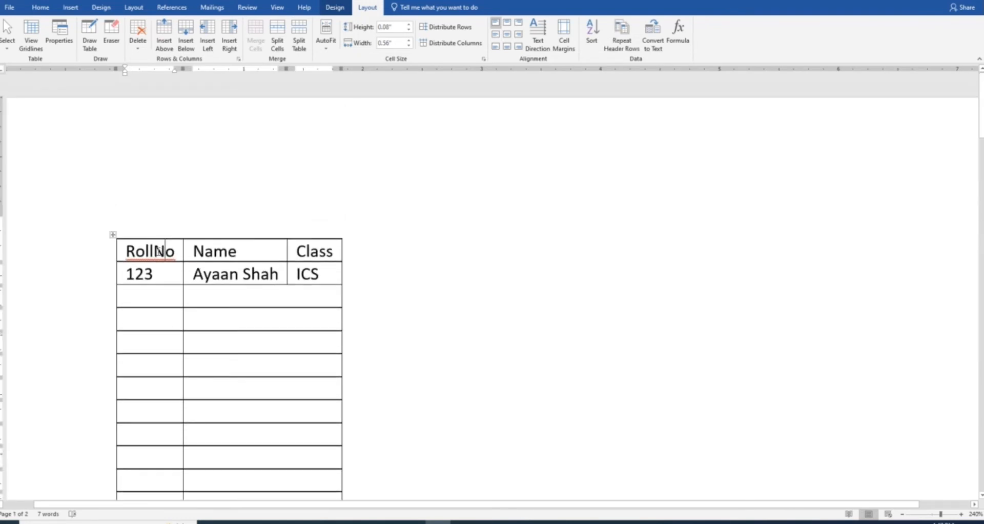
{"action": "left_click", "coordinate": [110, 254]}
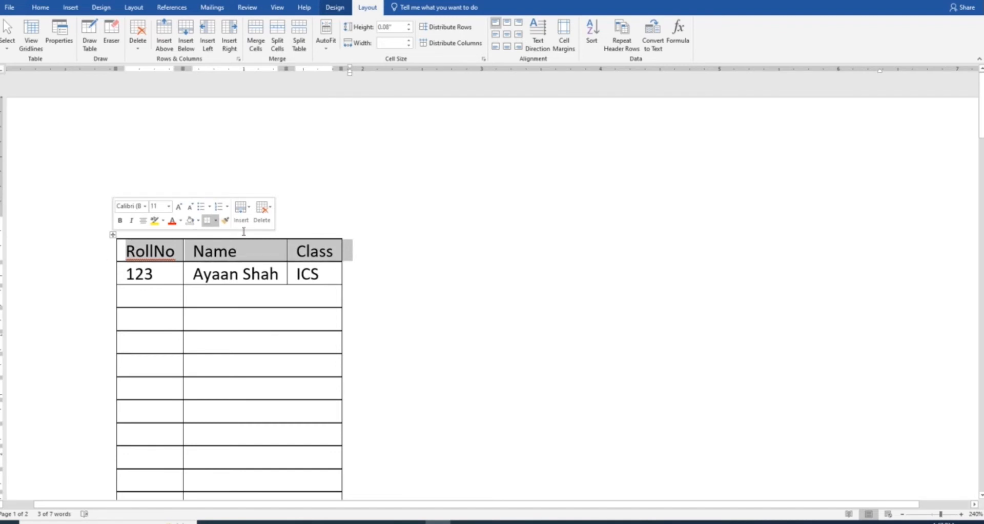
{"action": "left_click", "coordinate": [610, 41]}
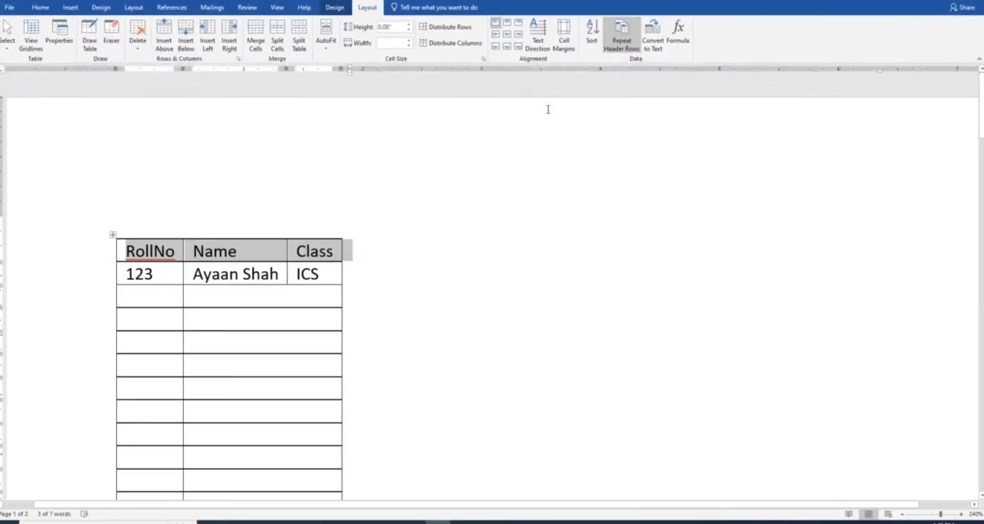
{"action": "scroll", "coordinate": [296, 288], "scroll_direction": "down", "scroll_amount": 5}
{"action": "scroll", "coordinate": [296, 290], "scroll_direction": "down", "scroll_amount": 8}
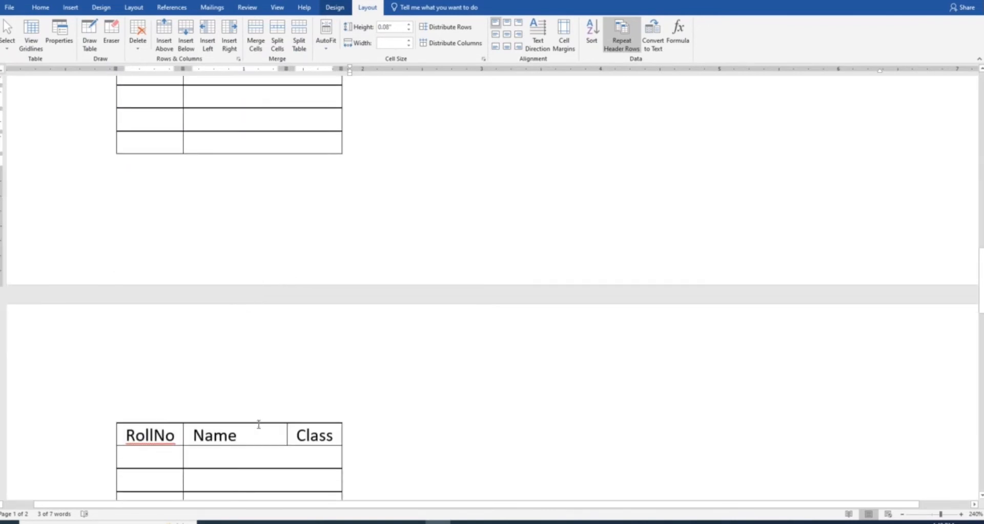
{"action": "left_click", "coordinate": [213, 431]}
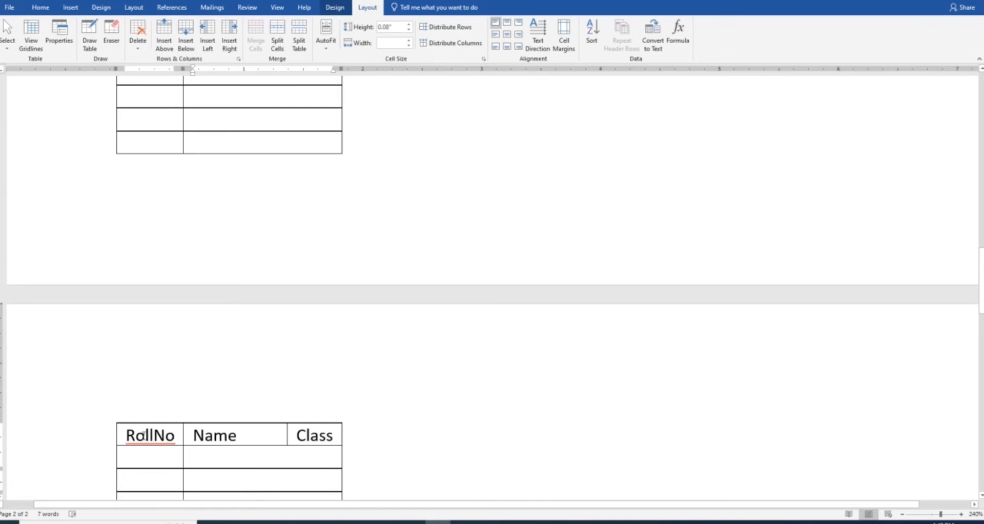
Enter 123 in the RollNo cell under the header and make its text vertical
{"action": "left_click", "coordinate": [145, 457]}
{"action": "type", "text": "123"}
{"action": "key", "text": "shift+Home"}
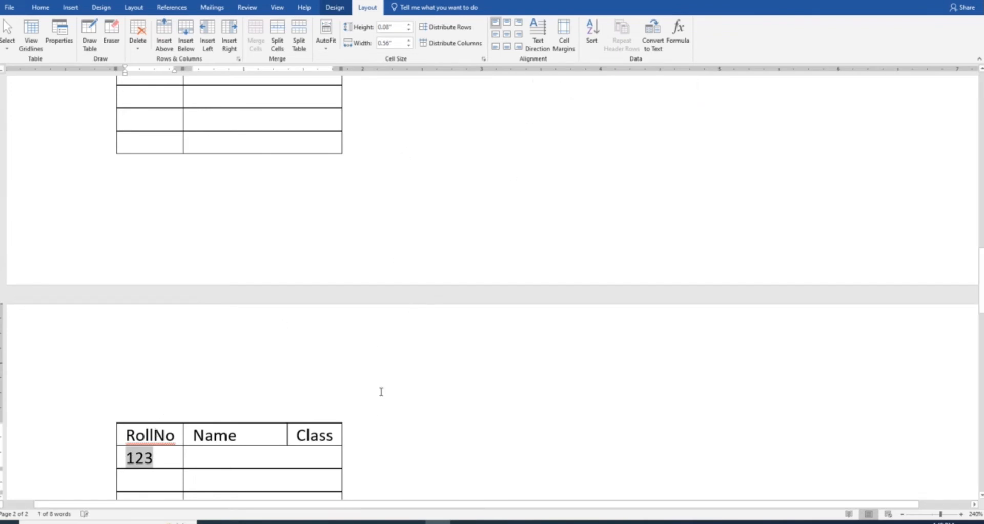
{"action": "scroll", "coordinate": [381, 392], "scroll_direction": "up", "scroll_amount": 4, "text": "ctrl"}
{"action": "scroll", "coordinate": [381, 392], "scroll_direction": "up", "scroll_amount": 16, "text": "ctrl"}
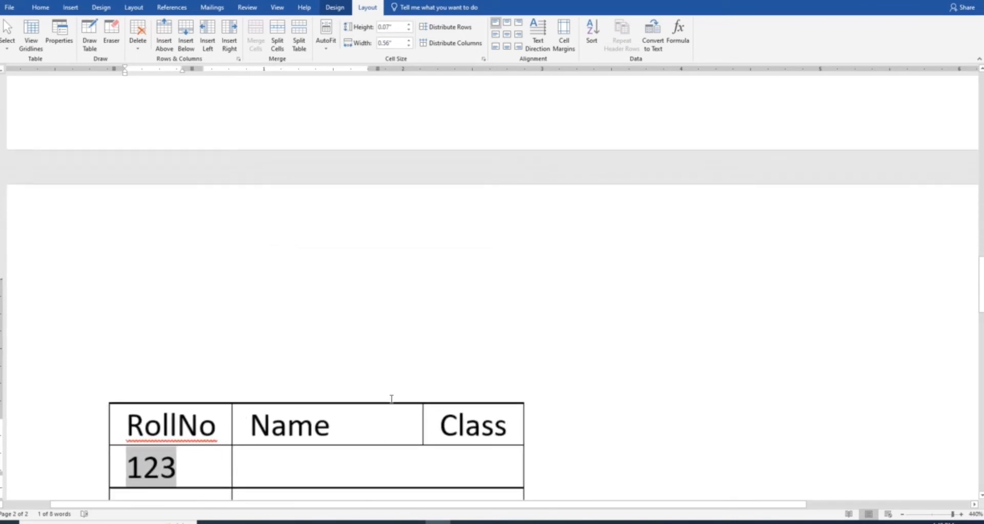
{"action": "scroll", "coordinate": [403, 396], "scroll_direction": "up", "scroll_amount": 3}
{"action": "scroll", "coordinate": [428, 377], "scroll_direction": "up", "scroll_amount": 3, "text": "ctrl"}
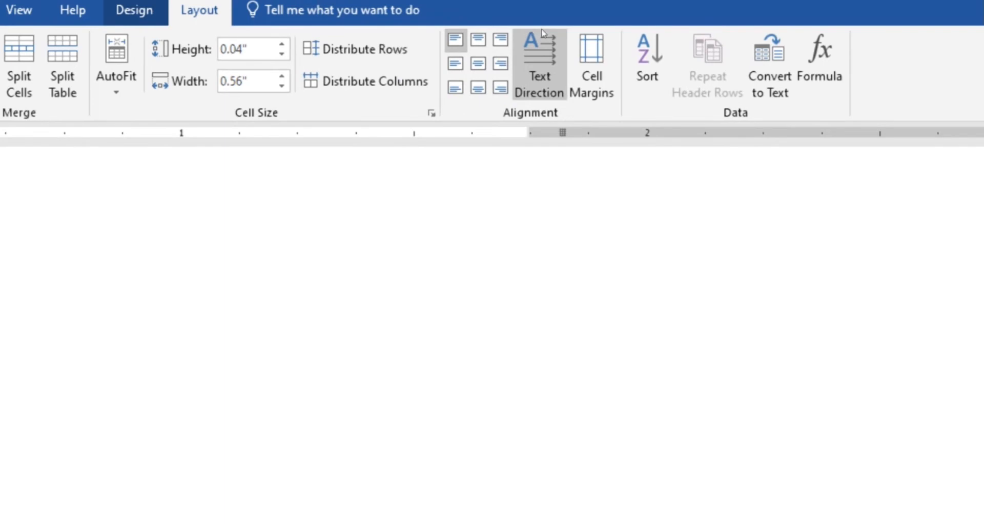
{"action": "left_click", "coordinate": [541, 53]}
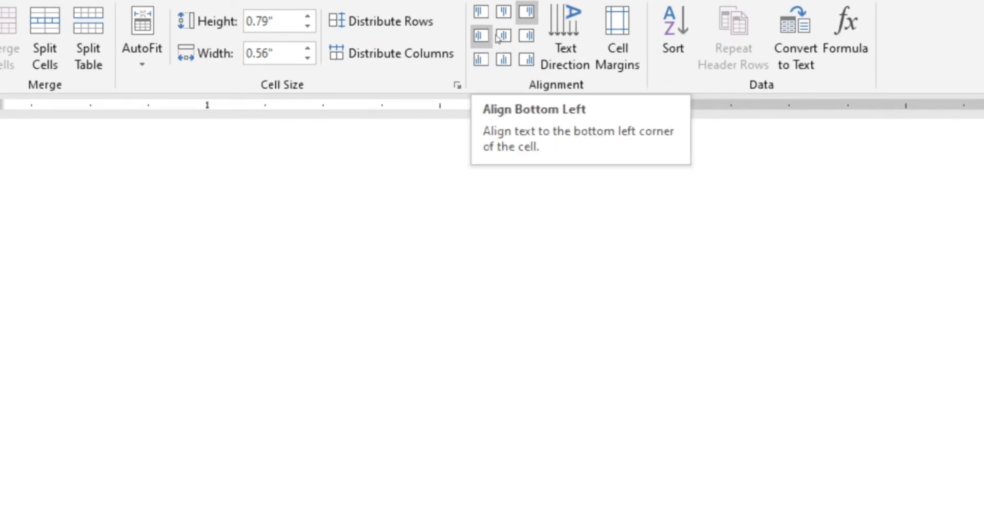
Align the 123 cell centre left and set its text direction to read top-to-bottom
{"action": "left_click", "coordinate": [480, 36]}
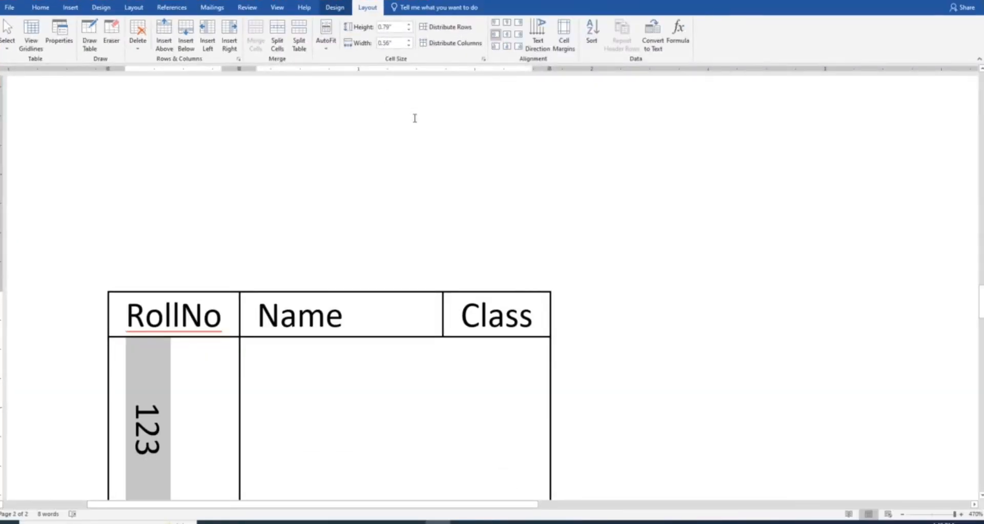
{"action": "left_click", "coordinate": [538, 40]}
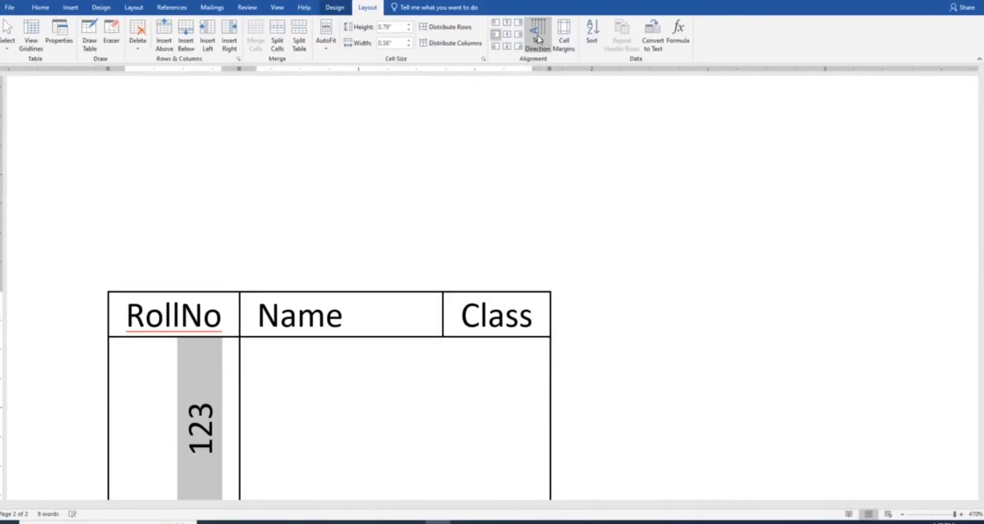
{"action": "left_click", "coordinate": [538, 39]}
{"action": "left_click", "coordinate": [538, 39]}
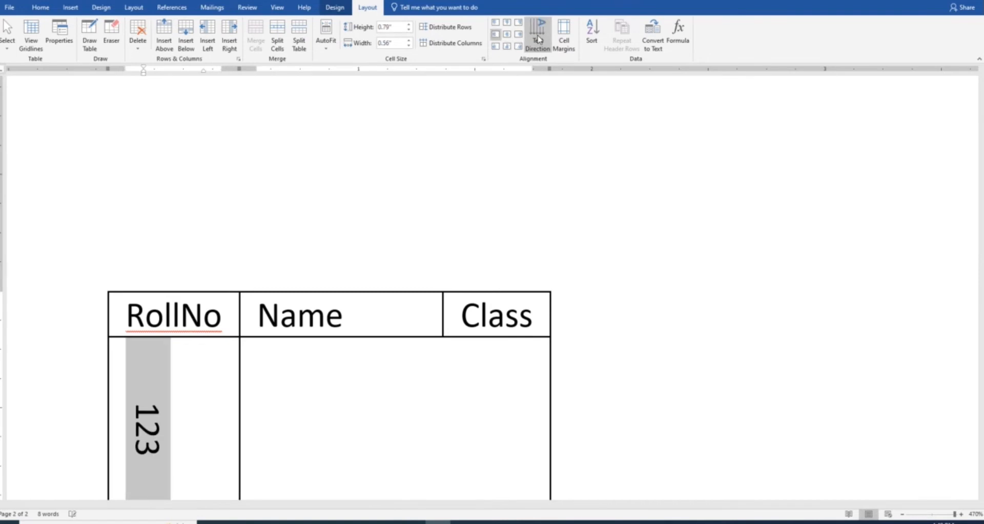
{"action": "left_click", "coordinate": [538, 40]}
{"action": "left_click", "coordinate": [538, 40]}
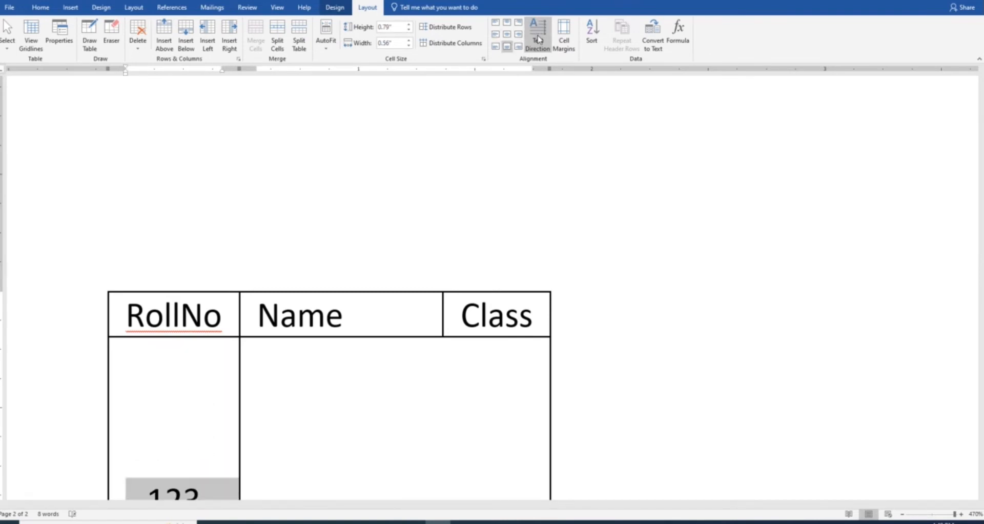
{"action": "left_click", "coordinate": [538, 39]}
{"action": "left_click", "coordinate": [538, 40]}
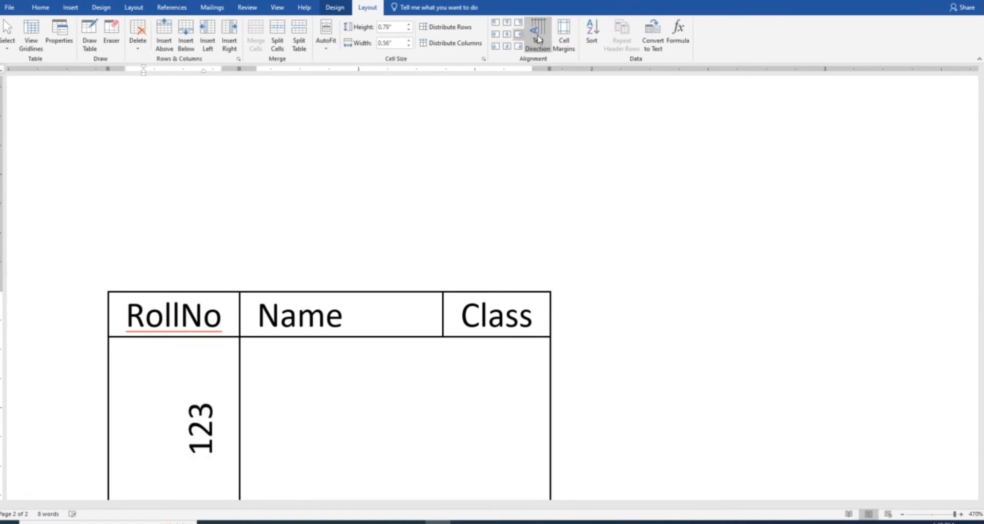
{"action": "left_click", "coordinate": [538, 39]}
{"action": "left_click", "coordinate": [537, 39]}
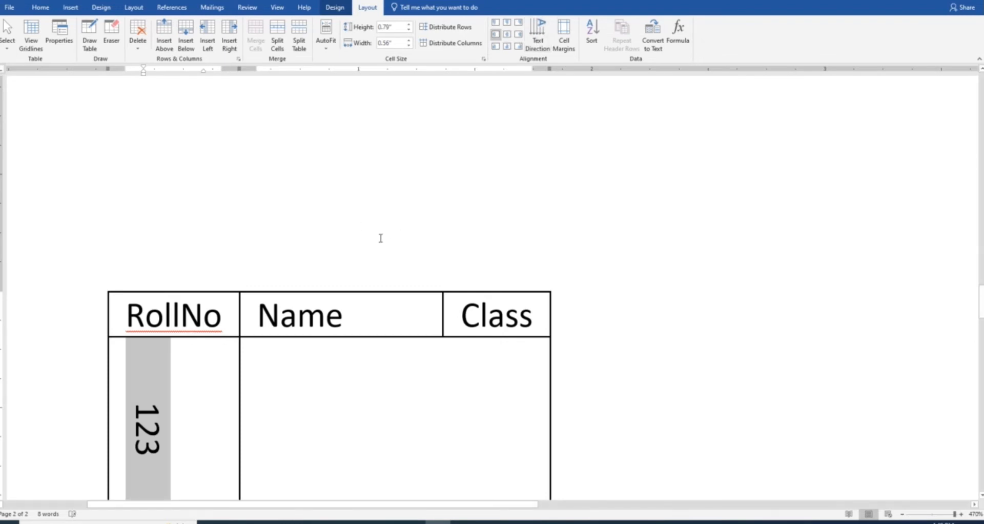
{"action": "scroll", "coordinate": [362, 335], "scroll_direction": "down", "scroll_amount": 5}
{"action": "left_click", "coordinate": [382, 214]}
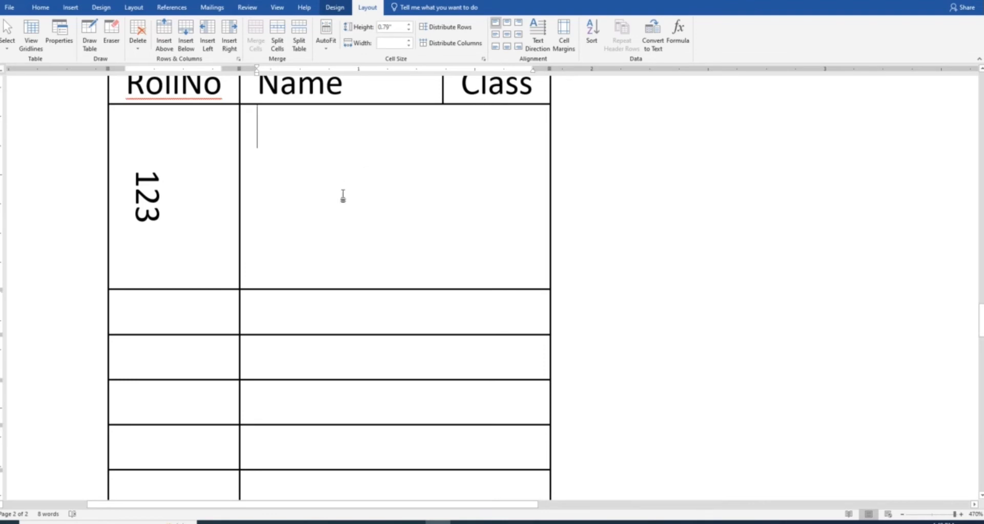
Undo the table split and the vertical text direction of 123
{"action": "scroll", "coordinate": [442, 202], "scroll_direction": "up", "scroll_amount": 3}
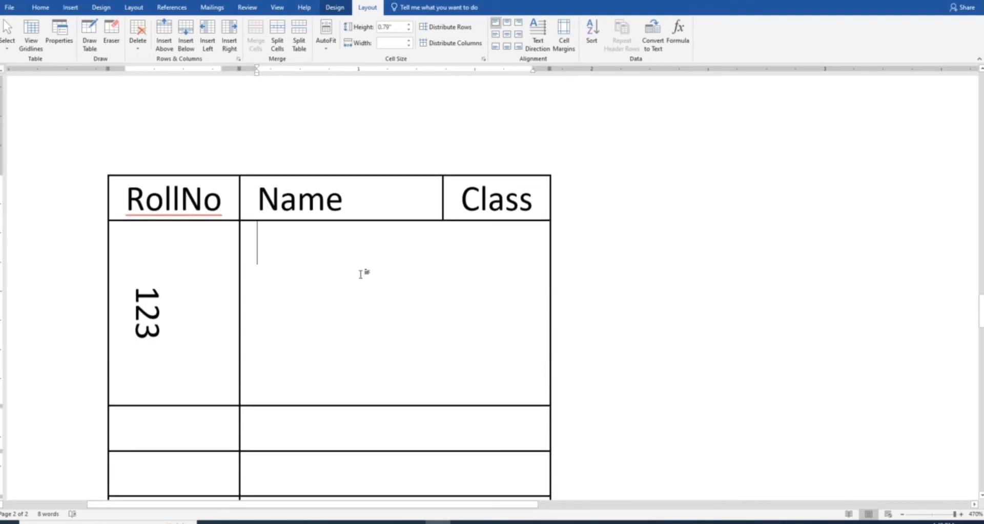
{"action": "left_click", "coordinate": [300, 37]}
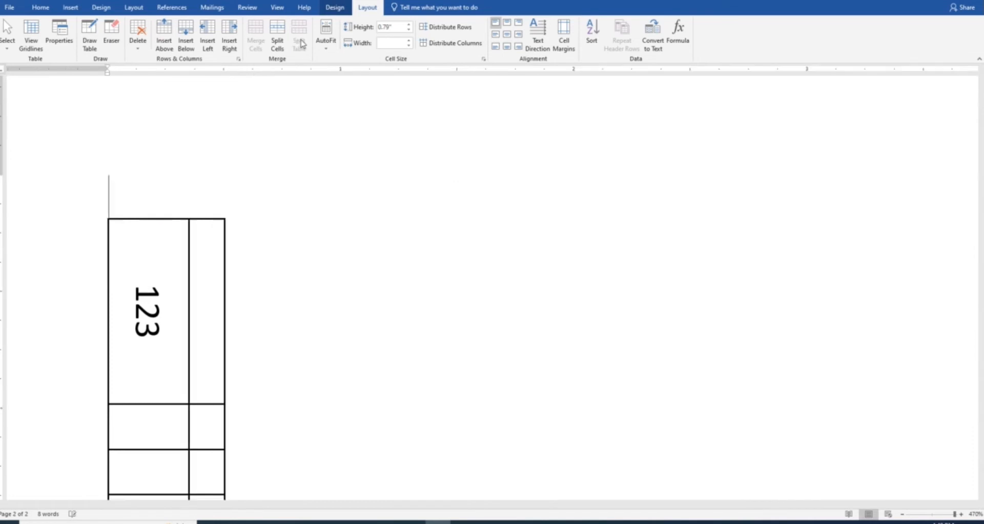
{"action": "scroll", "coordinate": [287, 156], "scroll_direction": "up", "scroll_amount": 6}
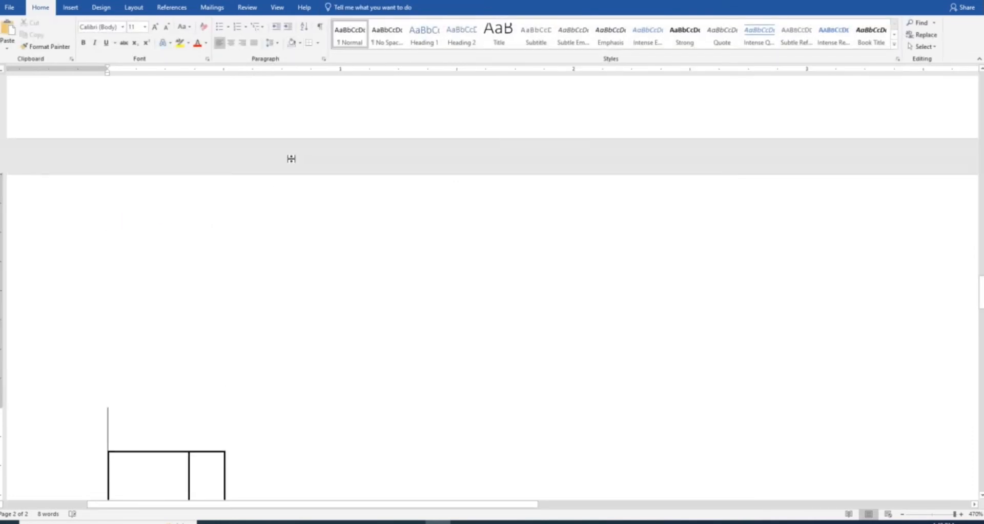
{"action": "scroll", "coordinate": [288, 279], "scroll_direction": "down", "scroll_amount": 11}
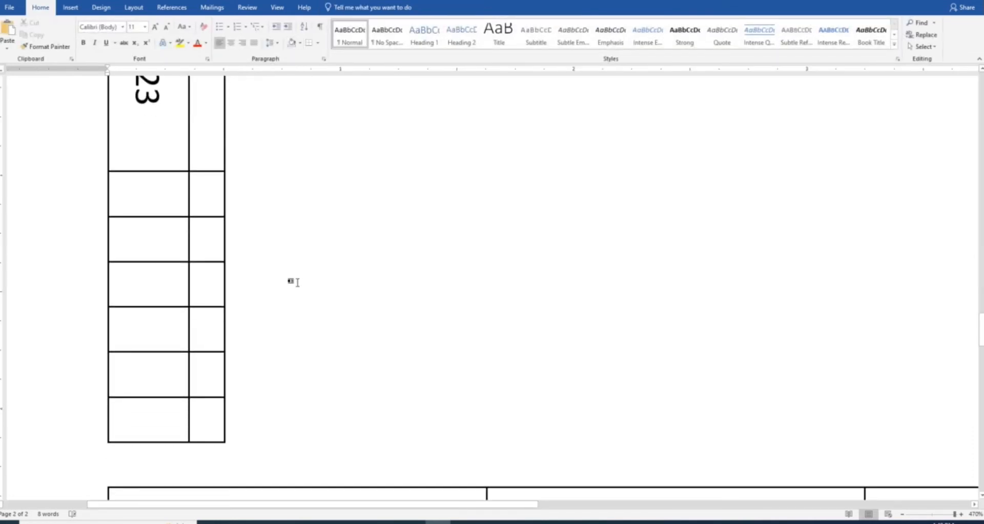
{"action": "scroll", "coordinate": [298, 282], "scroll_direction": "up", "scroll_amount": 7}
{"action": "scroll", "coordinate": [299, 283], "scroll_direction": "up", "scroll_amount": 5}
{"action": "scroll", "coordinate": [298, 282], "scroll_direction": "down", "scroll_amount": 12}
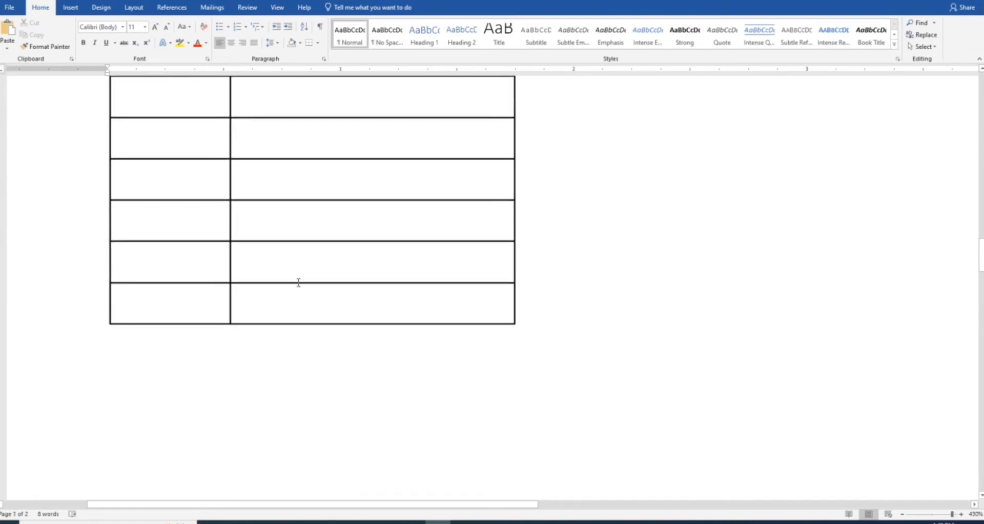
{"action": "scroll", "coordinate": [298, 282], "scroll_direction": "down", "scroll_amount": 1}
{"action": "key", "text": "ctrl+z"}
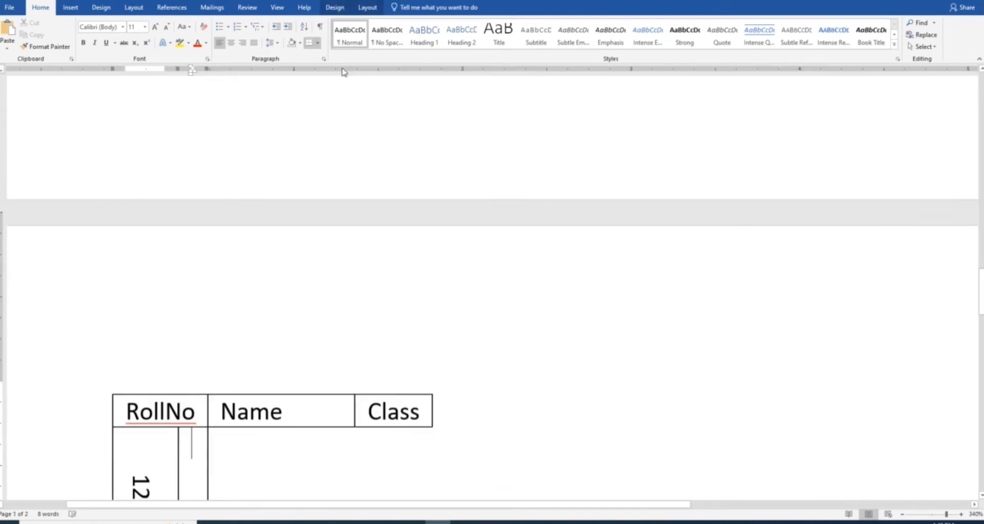
{"action": "scroll", "coordinate": [342, 305], "scroll_direction": "down", "scroll_amount": 5}
{"action": "key", "text": "ctrl+z"}
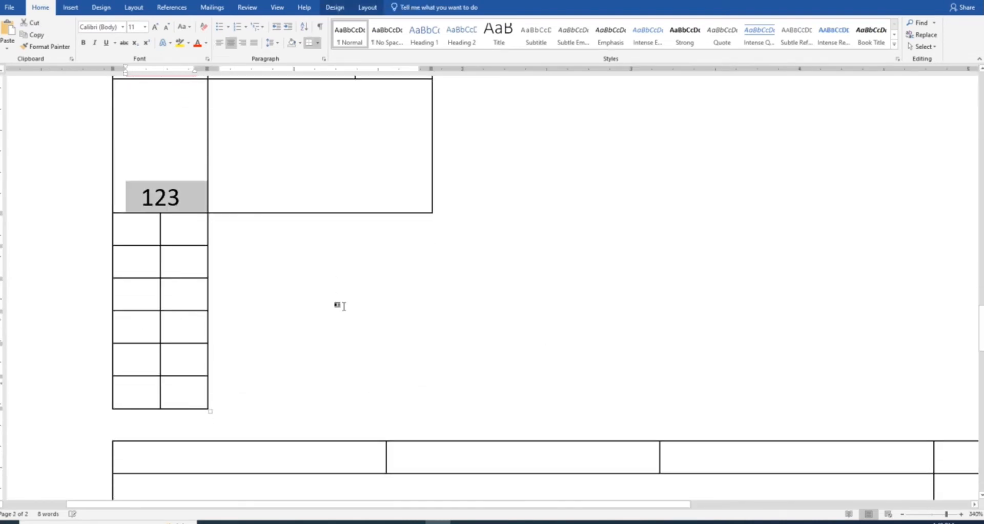
Split the large cell beside 123 into 3 columns and 2 rows
{"action": "left_click", "coordinate": [333, 169]}
{"action": "scroll", "coordinate": [340, 157], "scroll_direction": "up", "scroll_amount": 3}
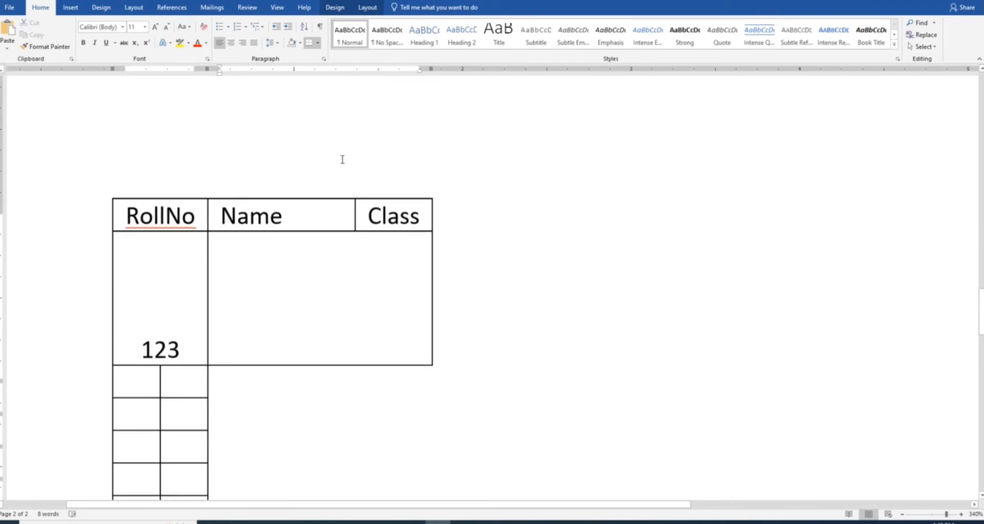
{"action": "left_click", "coordinate": [367, 10]}
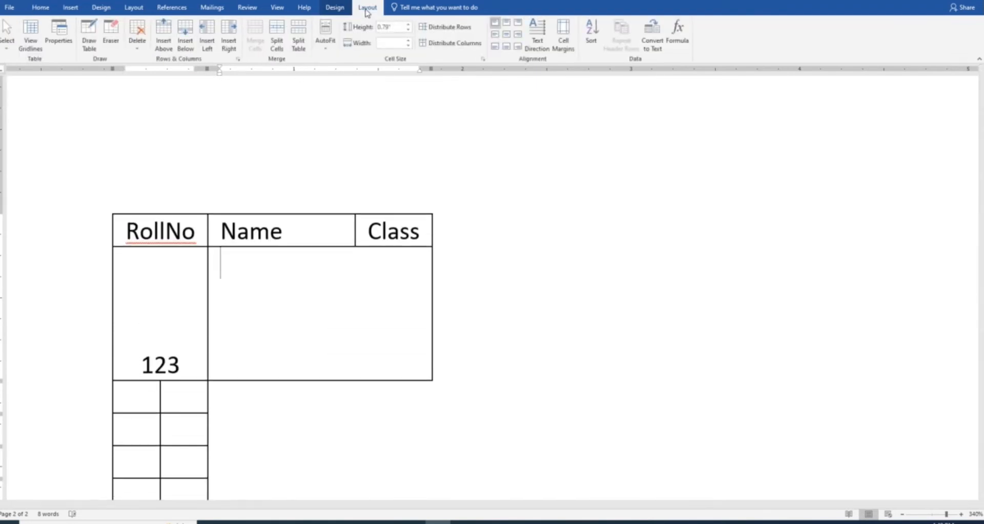
{"action": "left_click", "coordinate": [283, 45]}
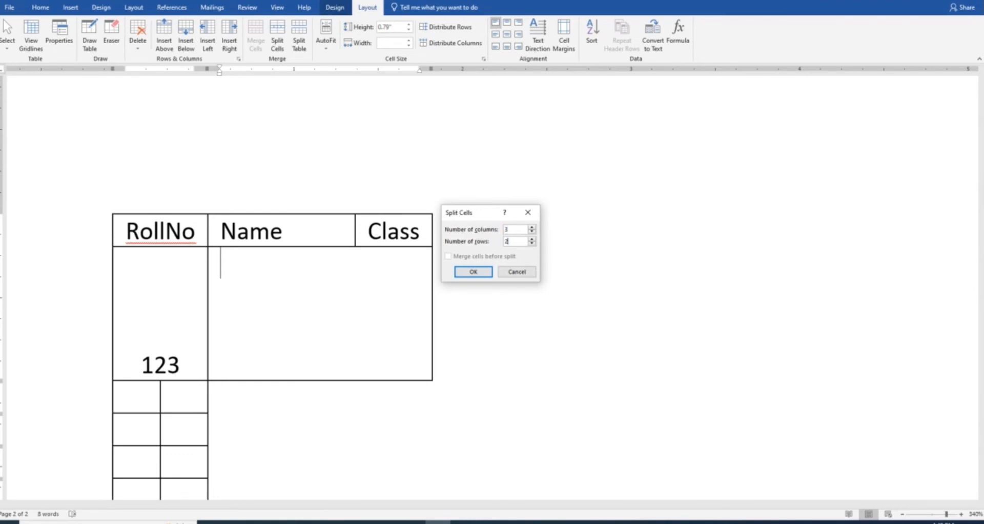
{"action": "left_click", "coordinate": [481, 271]}
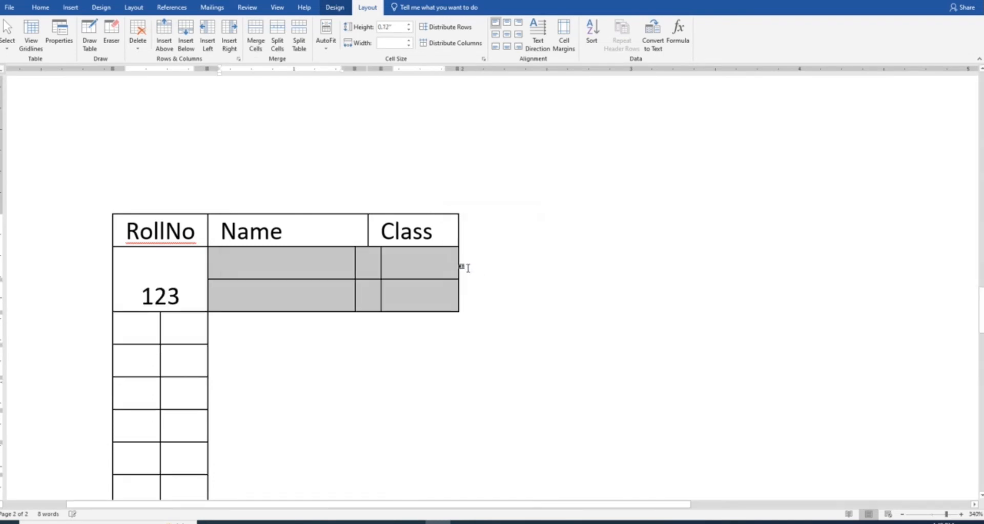
{"action": "left_click", "coordinate": [410, 298]}
{"action": "scroll", "coordinate": [426, 285], "scroll_direction": "up", "scroll_amount": 9}
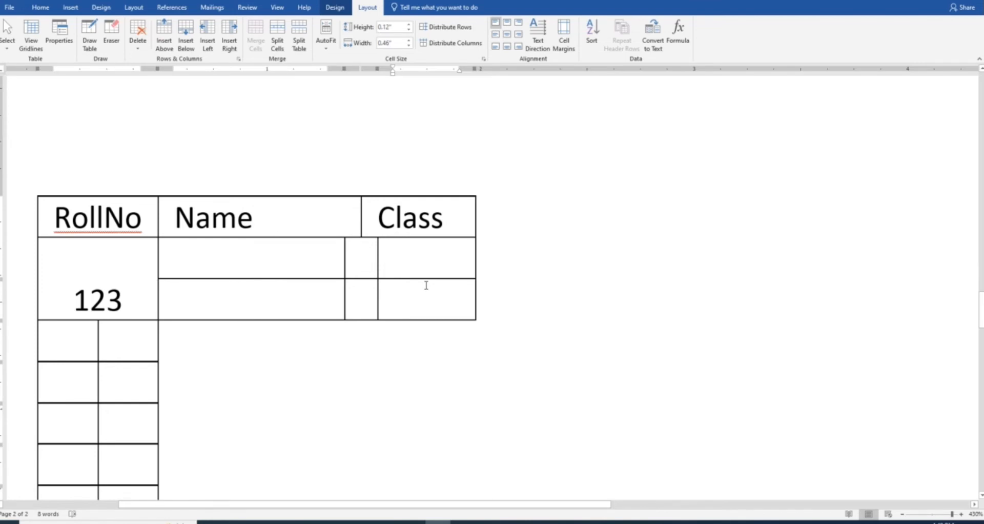
Scroll back to the page 1 RollNo/Name/Class table and place the cursor in the Class cell
{"action": "scroll", "coordinate": [375, 267], "scroll_direction": "up", "scroll_amount": 10}
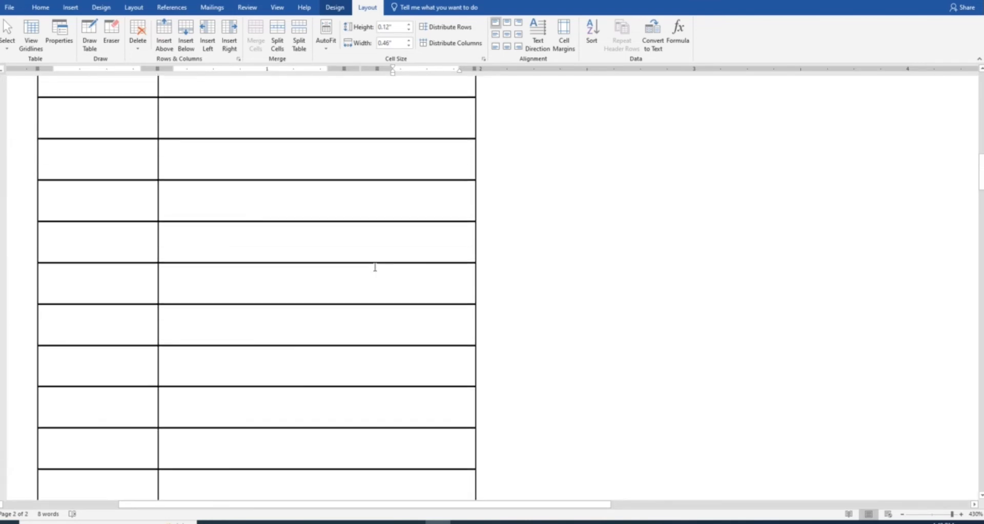
{"action": "scroll", "coordinate": [375, 267], "scroll_direction": "up", "scroll_amount": 5}
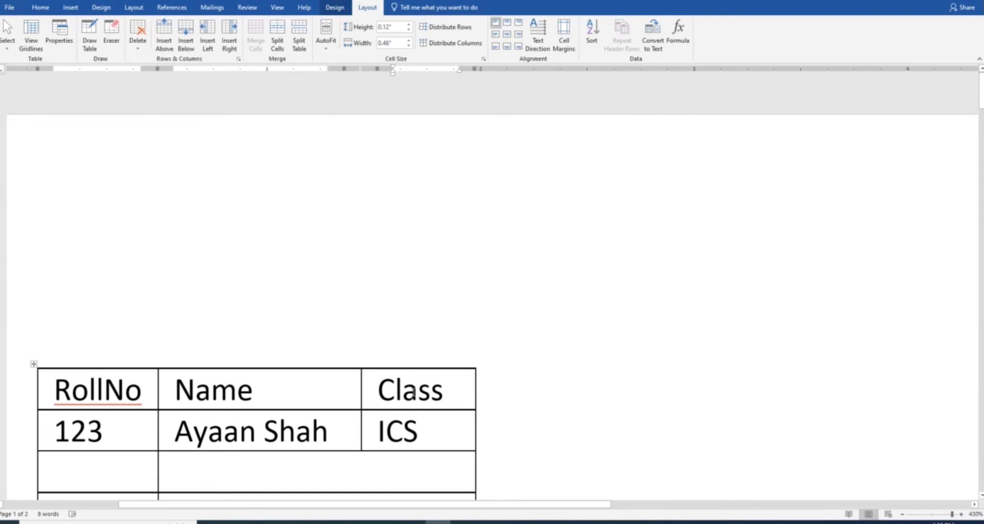
{"action": "left_click", "coordinate": [413, 392]}
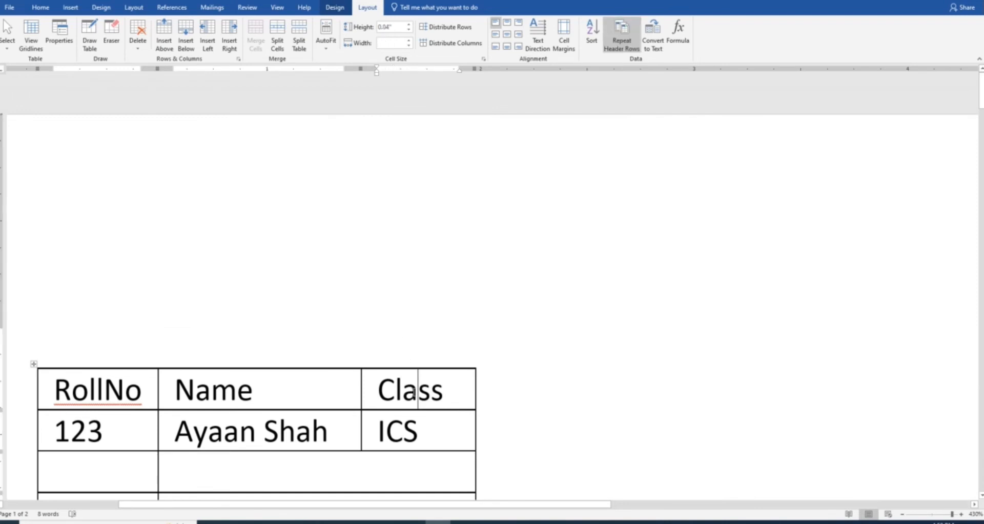
{"action": "scroll", "coordinate": [413, 392], "scroll_direction": "down", "scroll_amount": 3}
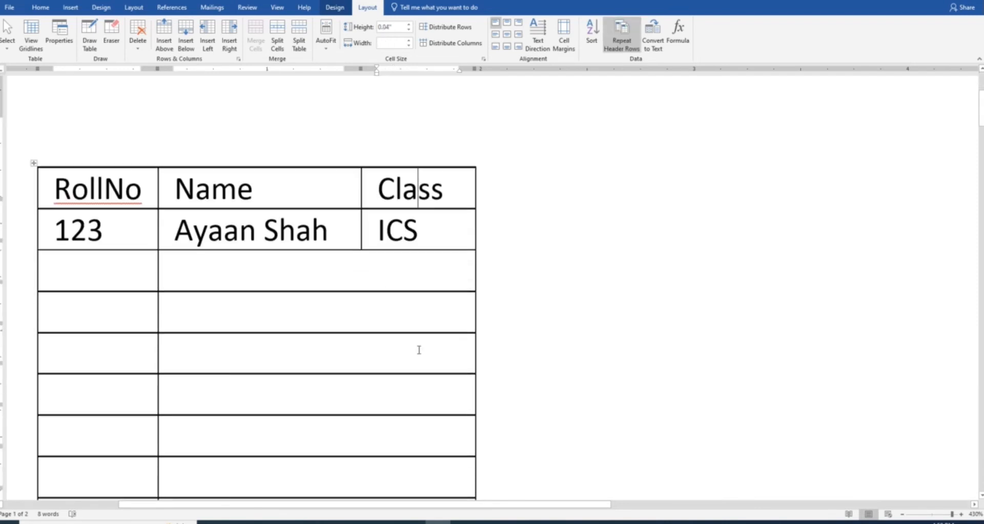
{"action": "left_click", "coordinate": [437, 209]}
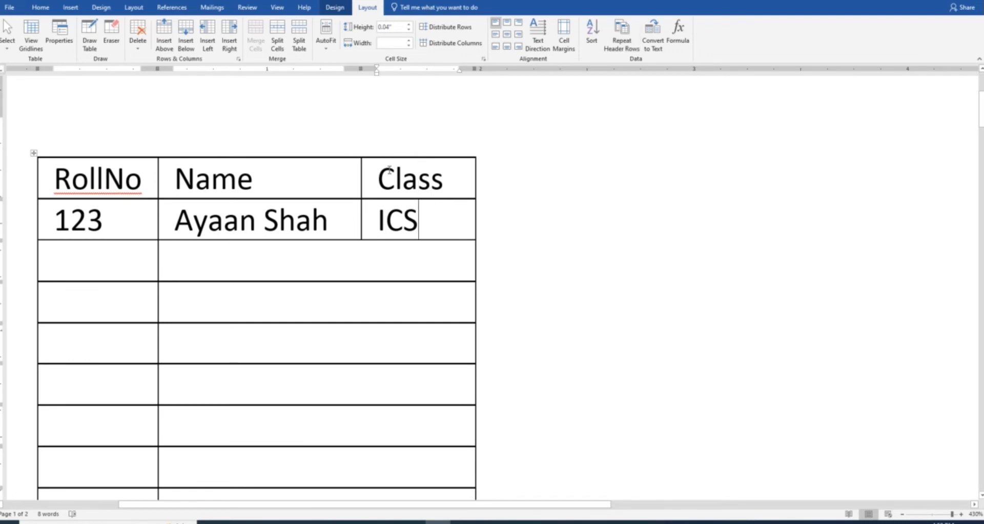
{"action": "left_click_drag", "start_coordinate": [2, 114], "coordinate": [5, 100]}
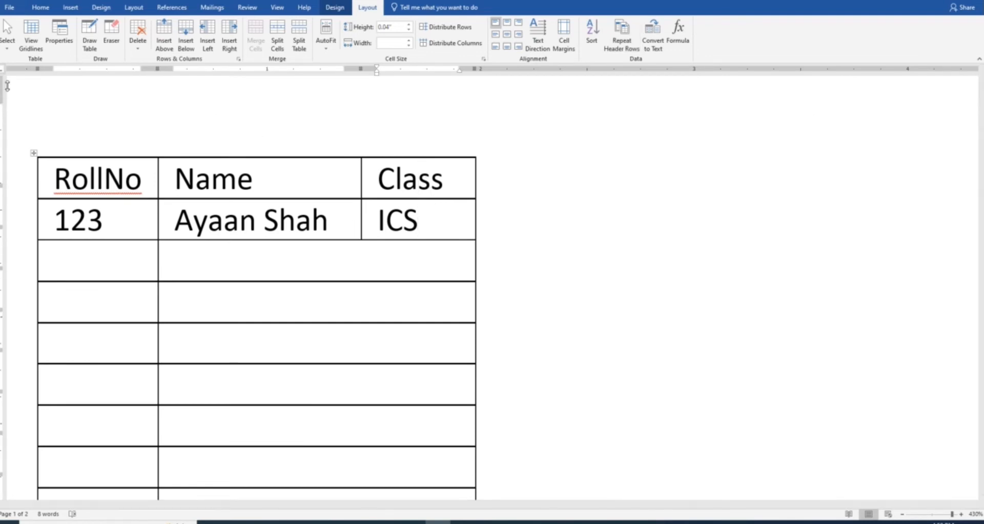
{"action": "left_click", "coordinate": [440, 171]}
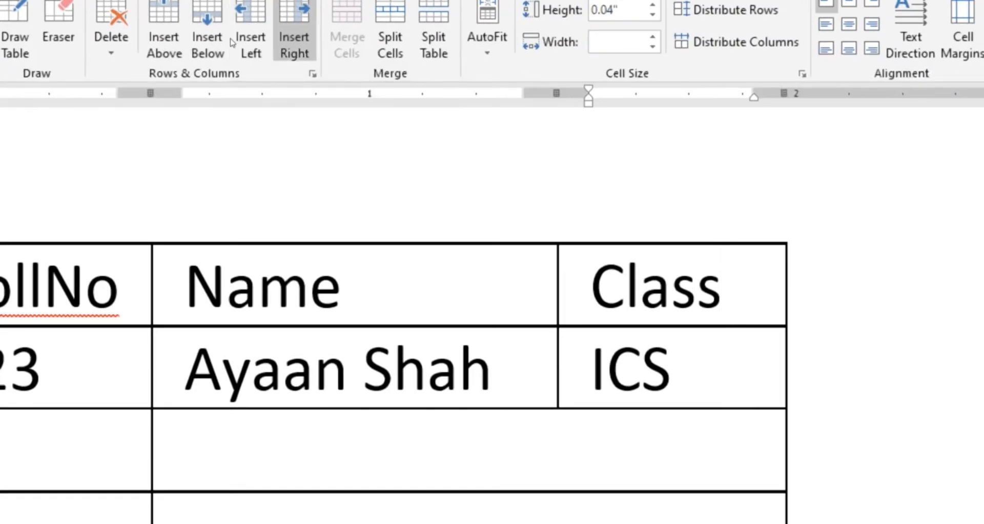
Insert three empty columns beside the Class column, plus rows below, from Layout's insert commands
{"action": "left_click", "coordinate": [294, 31]}
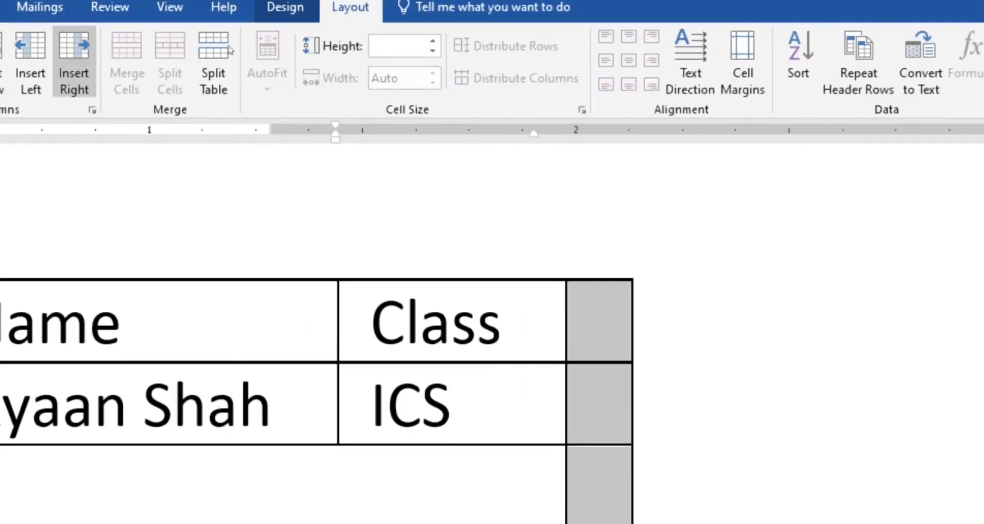
{"action": "left_click", "coordinate": [30, 59]}
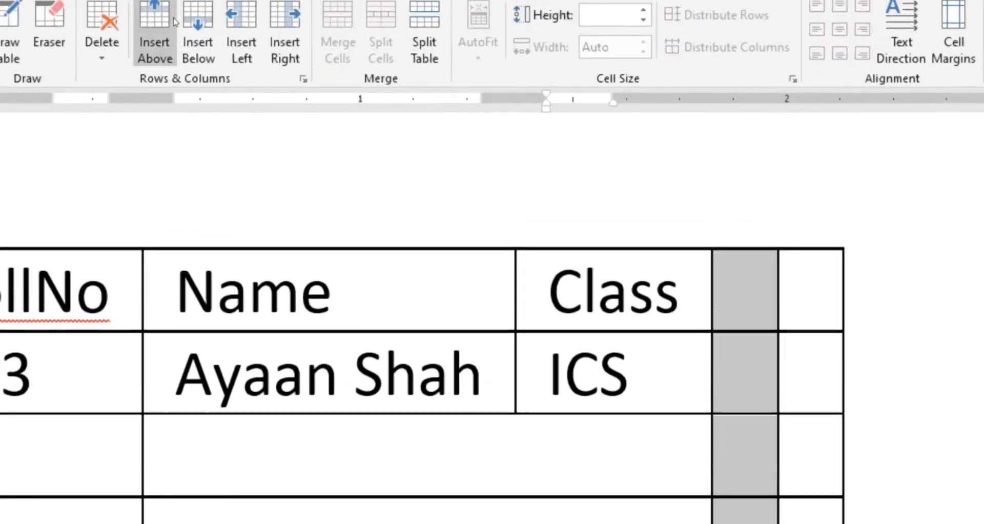
{"action": "left_click", "coordinate": [284, 23]}
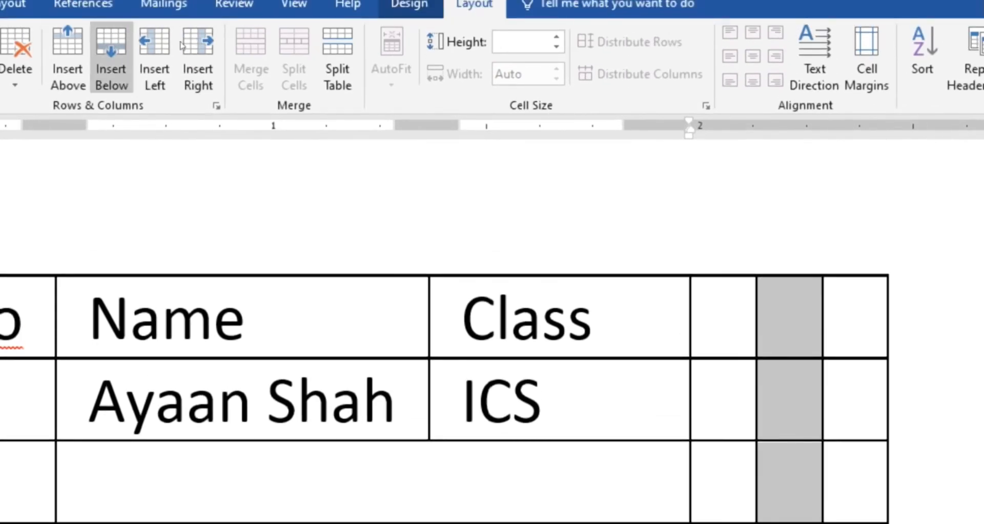
{"action": "left_click", "coordinate": [111, 57]}
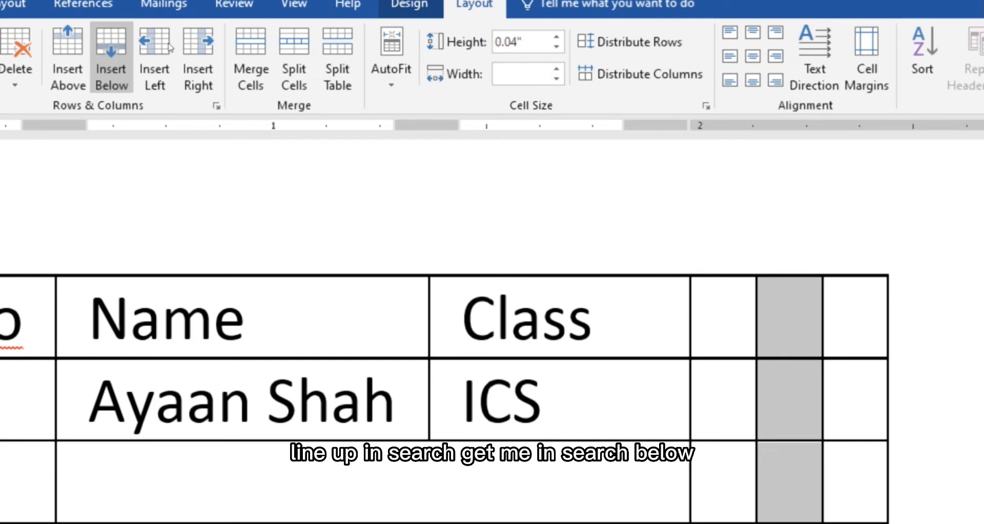
{"action": "left_click", "coordinate": [68, 58]}
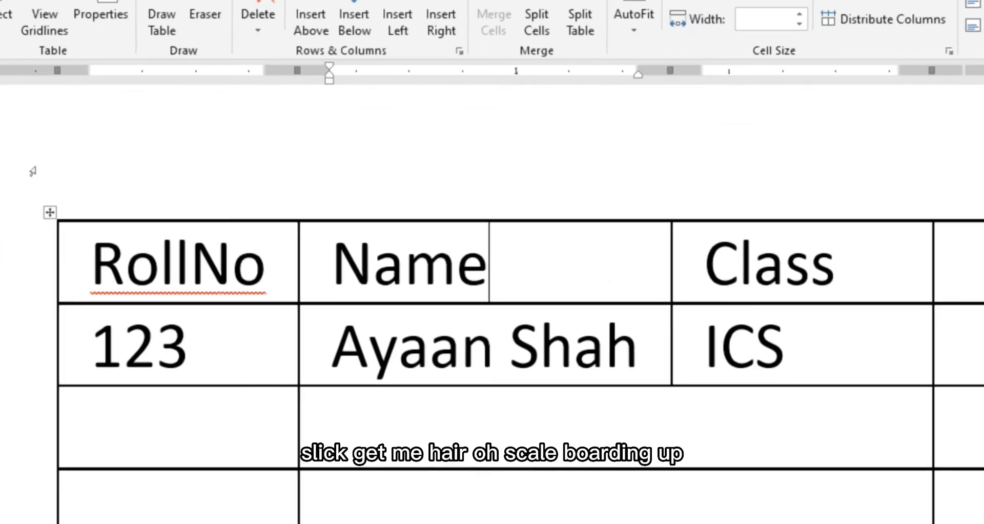
Insert a blank row above the RollNo/Name/Class header row and turn on View Gridlines
{"action": "left_click", "coordinate": [46, 262]}
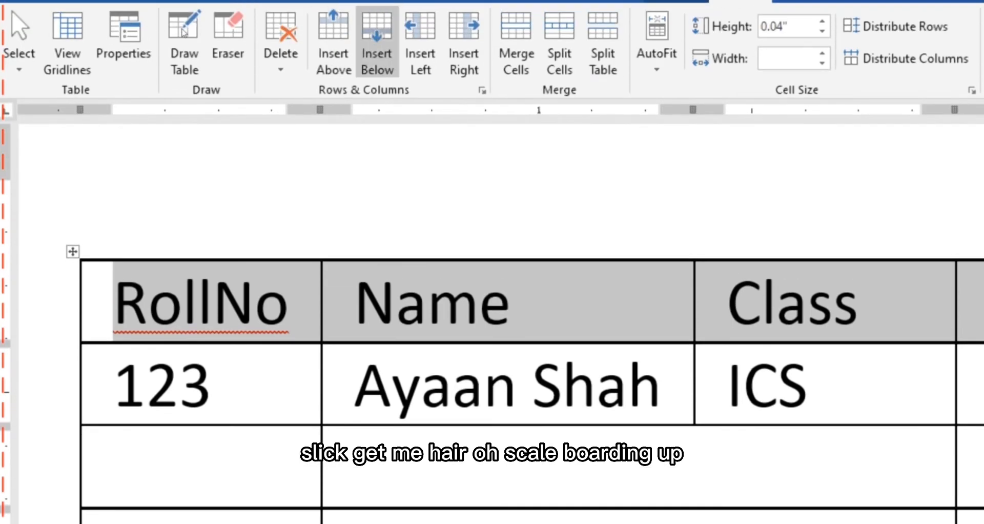
{"action": "left_click", "coordinate": [333, 41]}
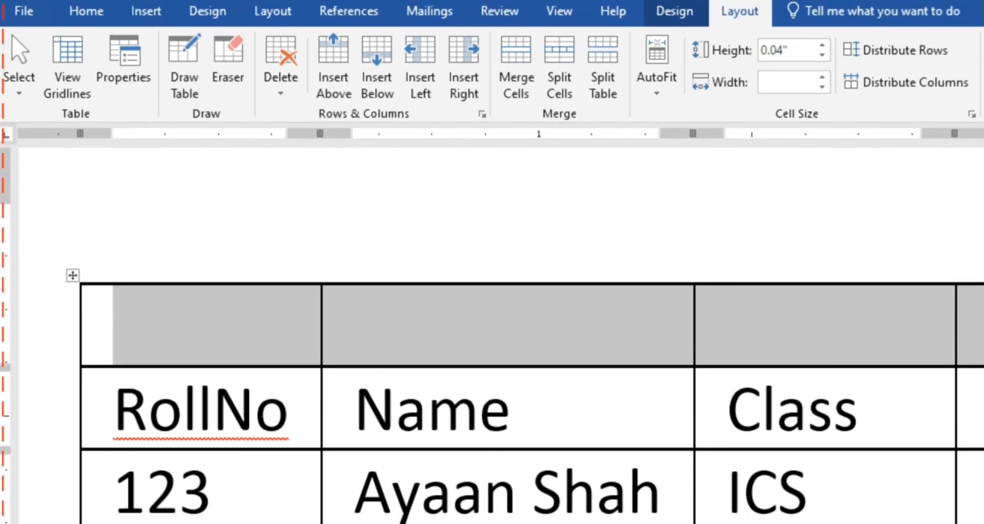
{"action": "left_click", "coordinate": [67, 64]}
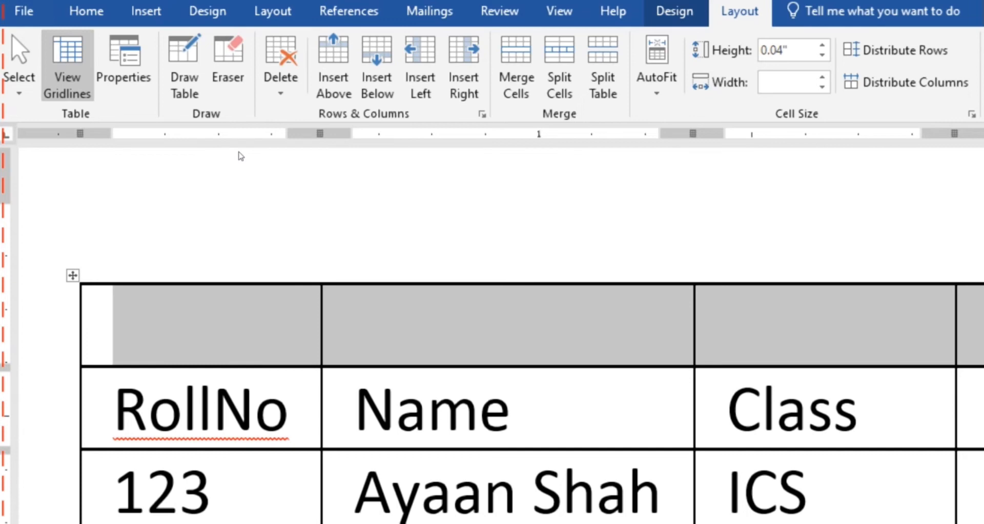
{"action": "left_click", "coordinate": [148, 215]}
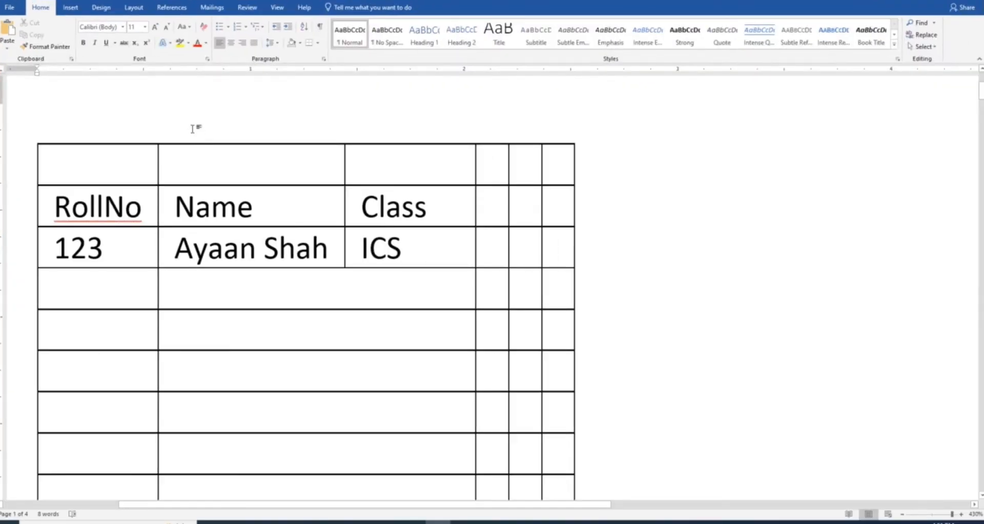
{"action": "left_click", "coordinate": [236, 206]}
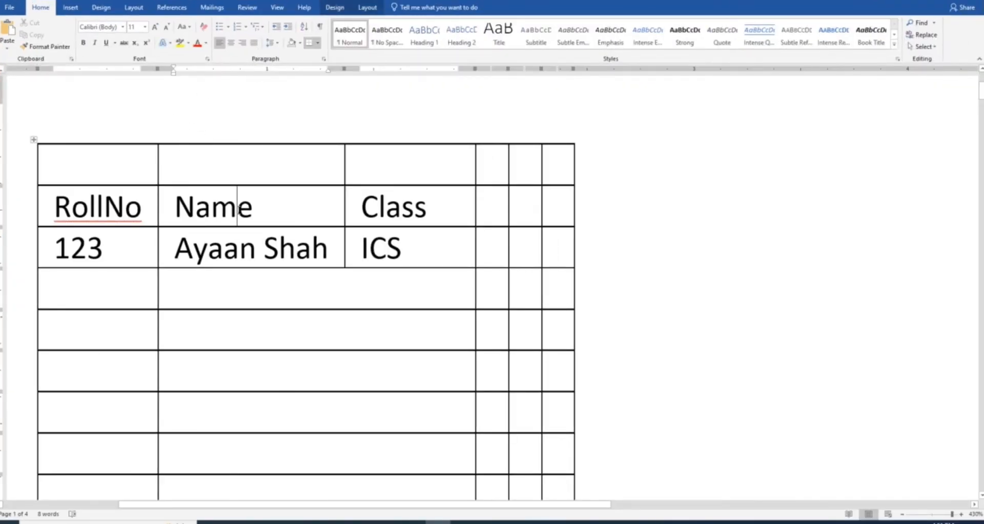
{"action": "left_click", "coordinate": [365, 8]}
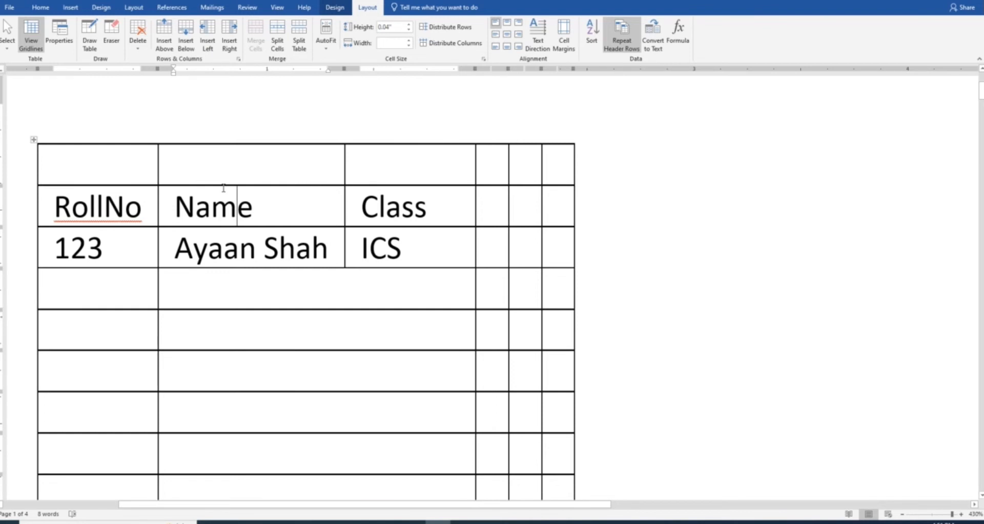
{"action": "left_click", "coordinate": [34, 140]}
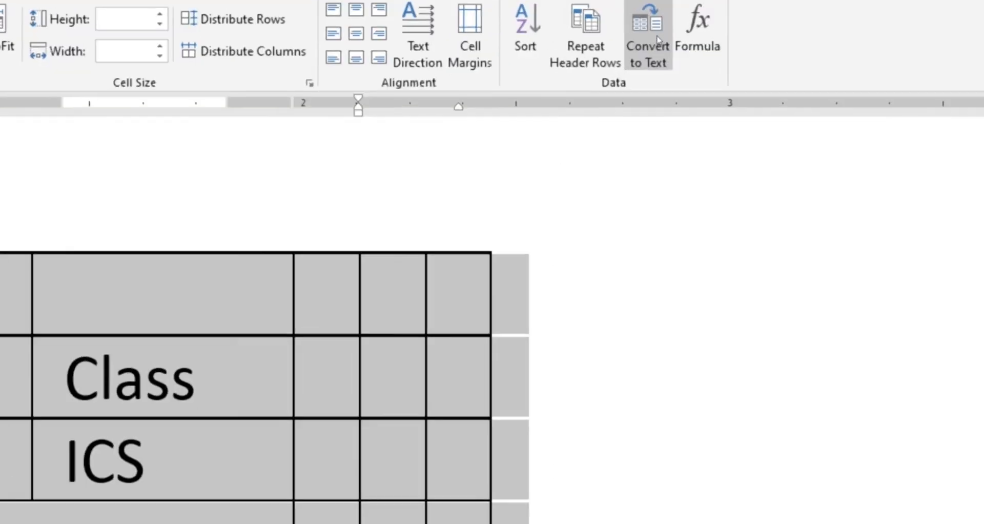
{"action": "left_click", "coordinate": [657, 39]}
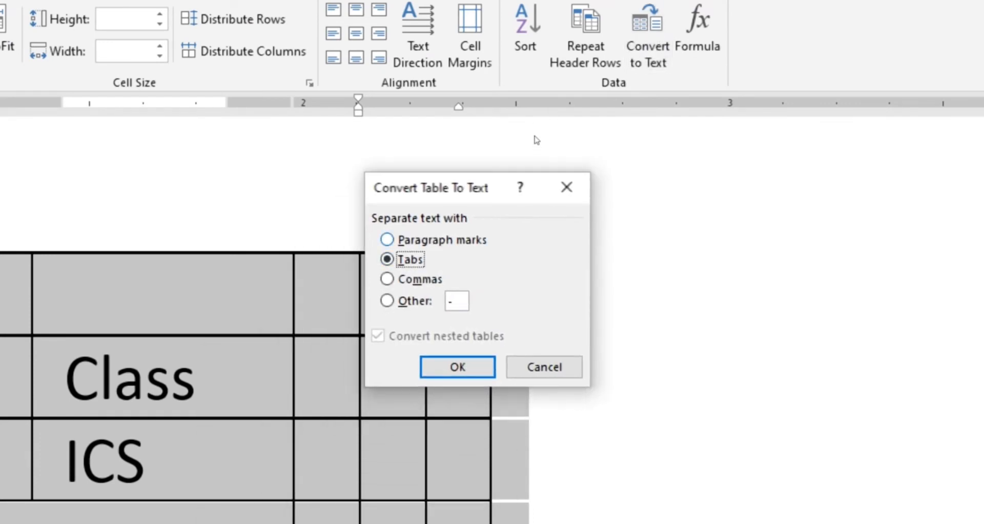
{"action": "left_click", "coordinate": [388, 239]}
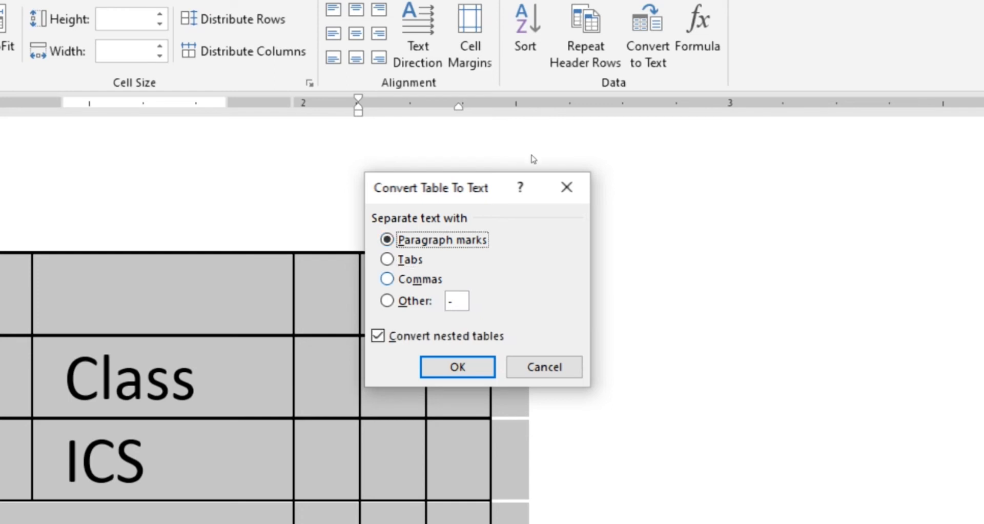
{"action": "left_click", "coordinate": [387, 259]}
{"action": "left_click", "coordinate": [388, 278]}
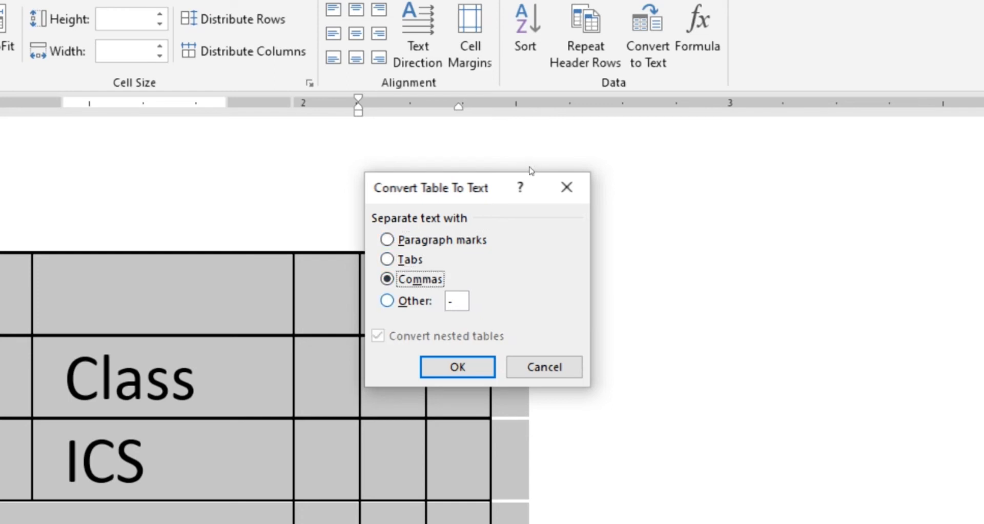
{"action": "key", "text": "alt+o"}
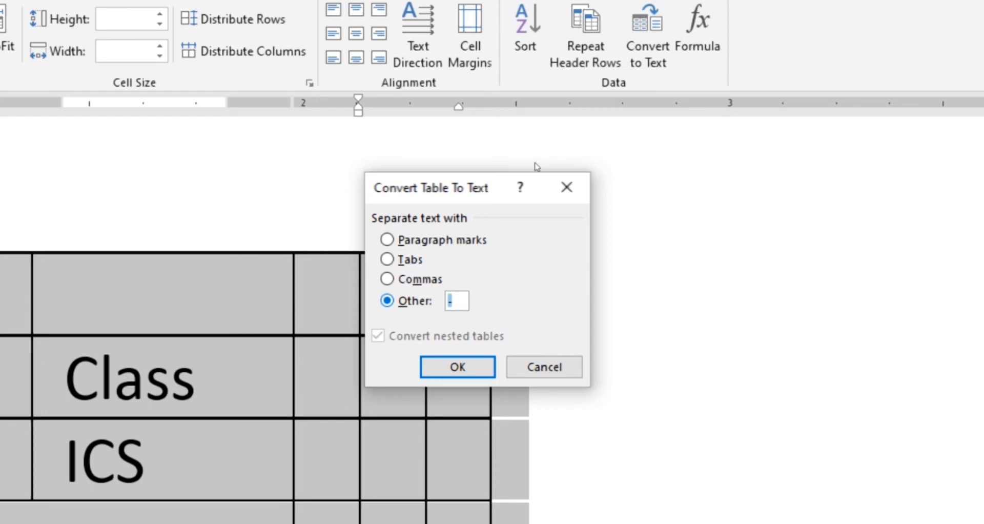
{"action": "key", "text": "alt+p"}
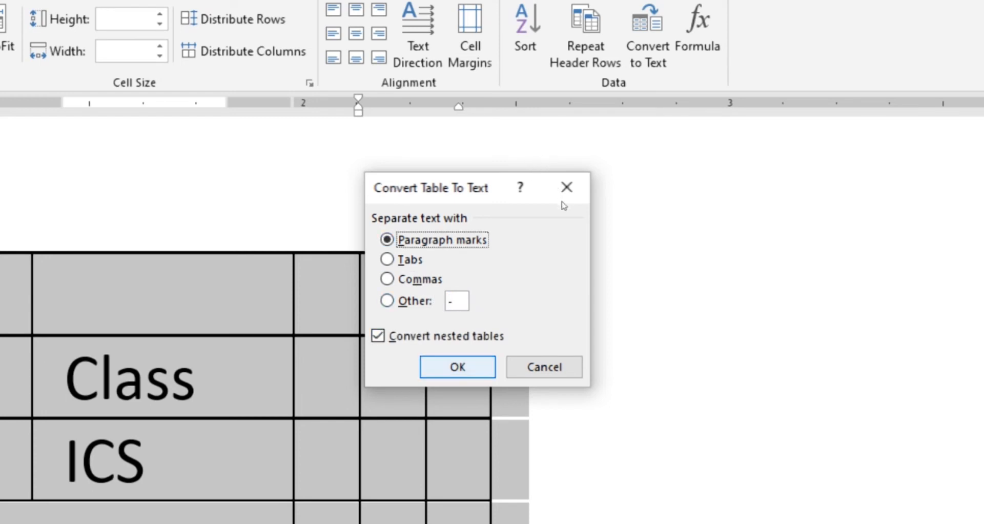
{"action": "key", "text": "Return"}
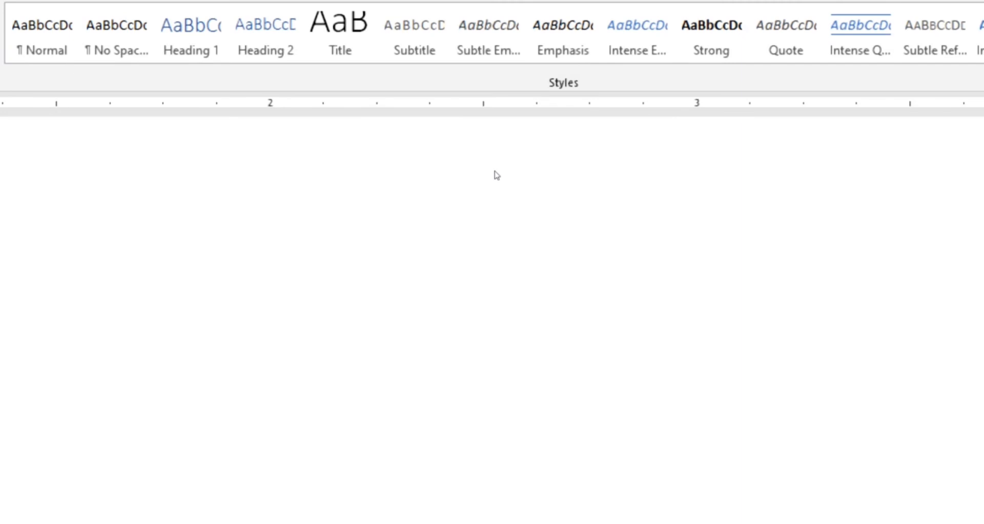
{"action": "scroll", "coordinate": [5, 476], "scroll_direction": "down", "scroll_amount": 6}
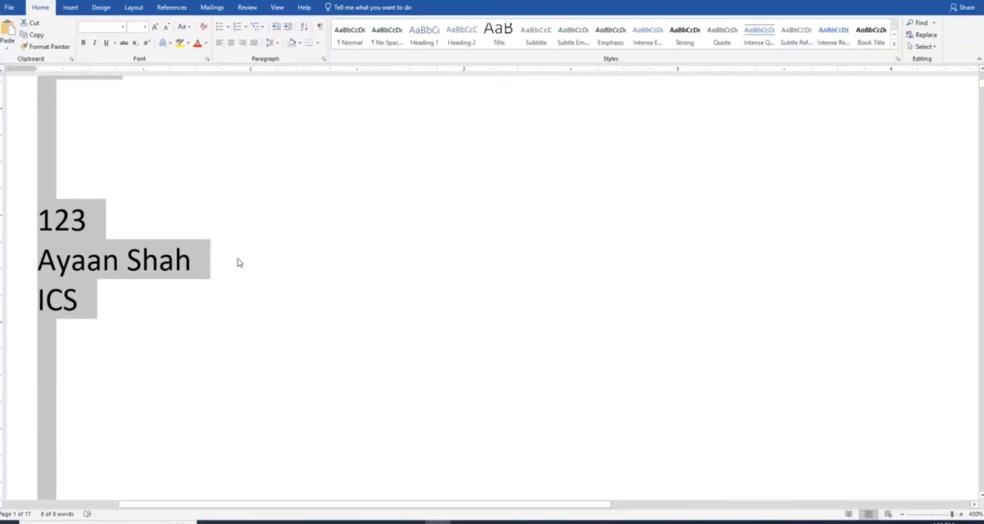
{"action": "scroll", "coordinate": [136, 313], "scroll_direction": "up", "scroll_amount": 3}
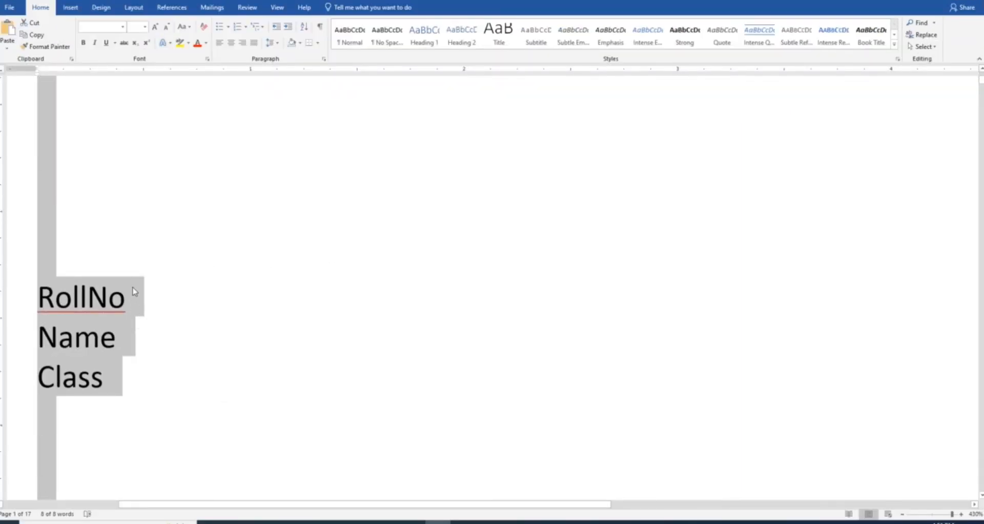
{"action": "key", "text": "ctrl+z"}
{"action": "left_click", "coordinate": [207, 223]}
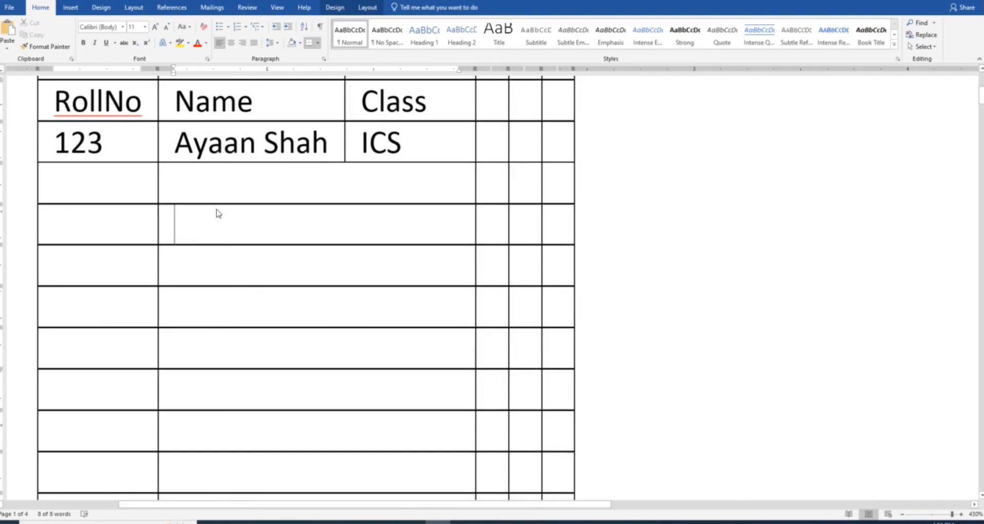
{"action": "scroll", "coordinate": [215, 208], "scroll_direction": "up", "scroll_amount": 5}
{"action": "scroll", "coordinate": [250, 302], "scroll_direction": "down", "scroll_amount": 4}
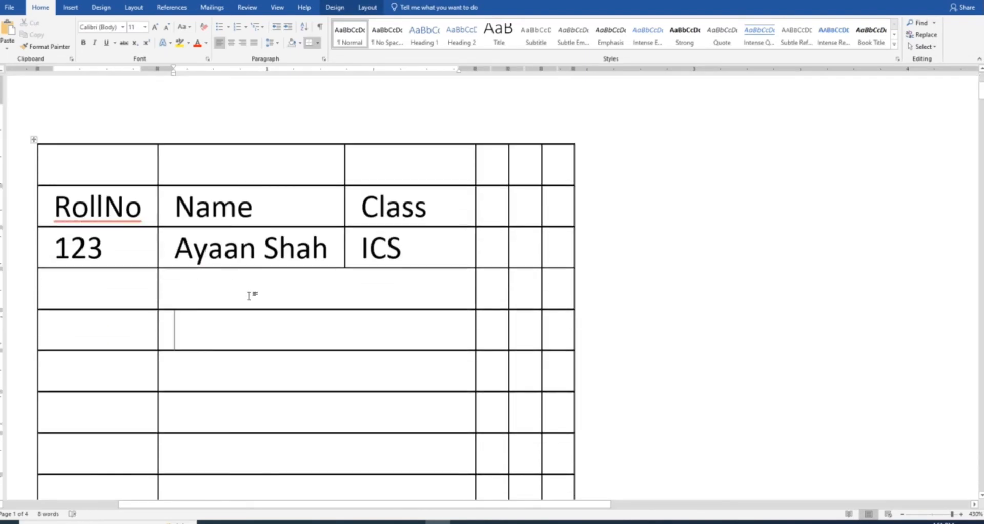
Select the RollNo, Name, Class header row and apply Red shading from Standard Colors
{"action": "left_click", "coordinate": [367, 8]}
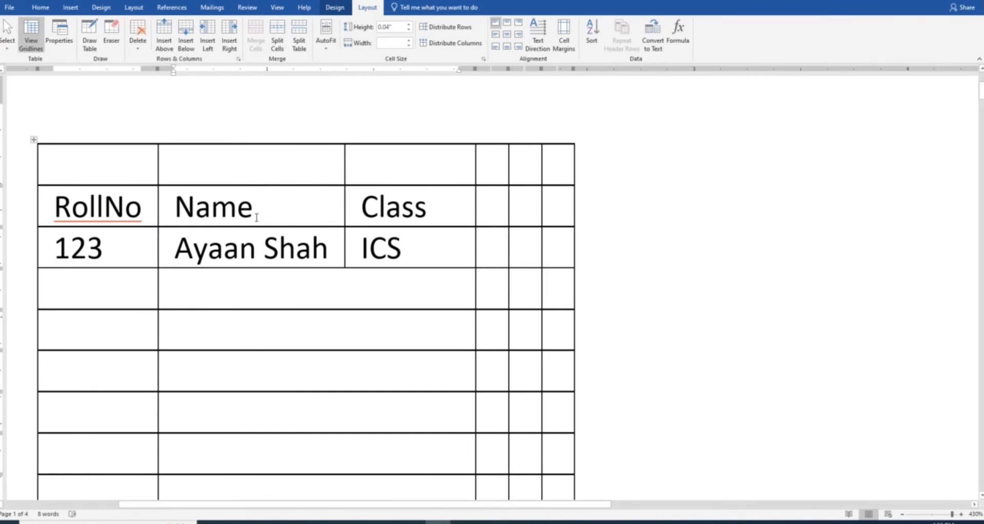
{"action": "left_click", "coordinate": [73, 204]}
{"action": "left_click_drag", "start_coordinate": [94, 205], "coordinate": [551, 207]}
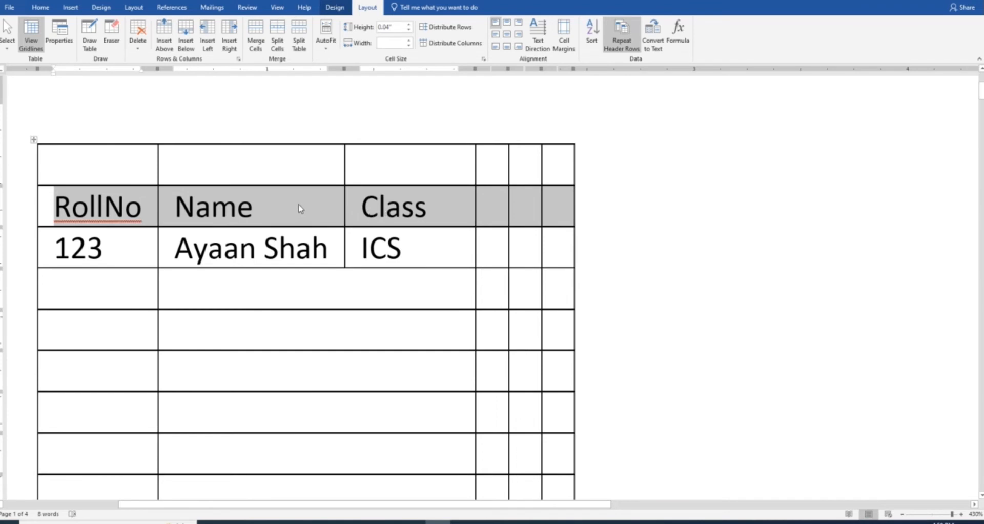
{"action": "left_click", "coordinate": [41, 7]}
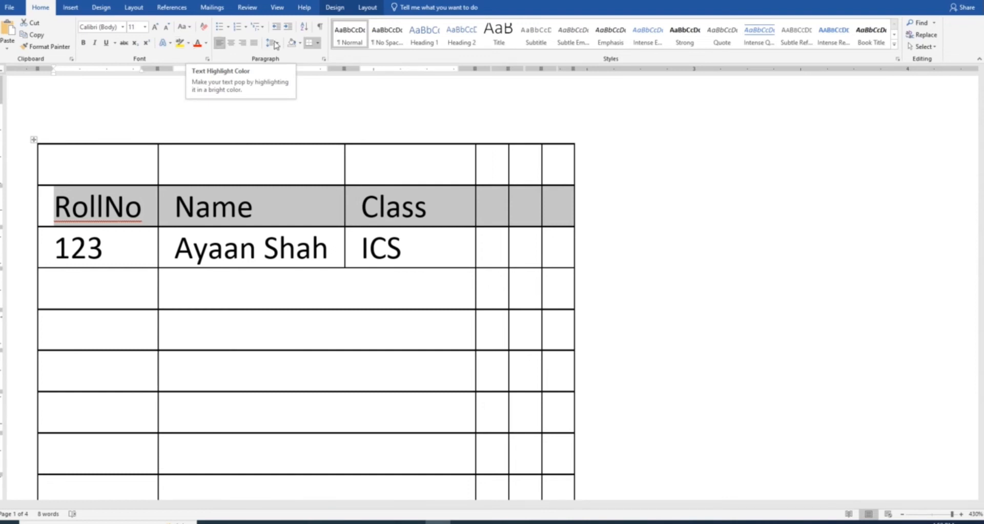
{"action": "left_click", "coordinate": [301, 43]}
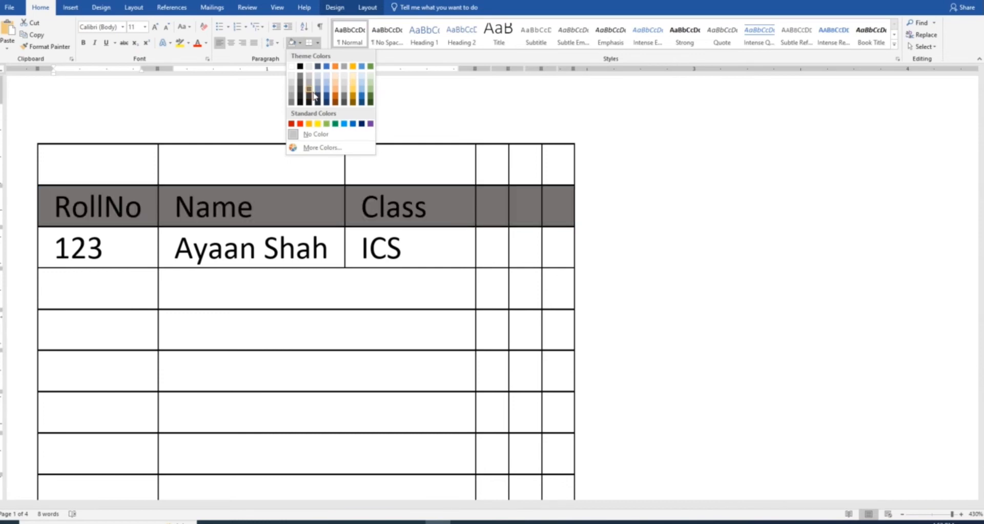
{"action": "left_click", "coordinate": [301, 128]}
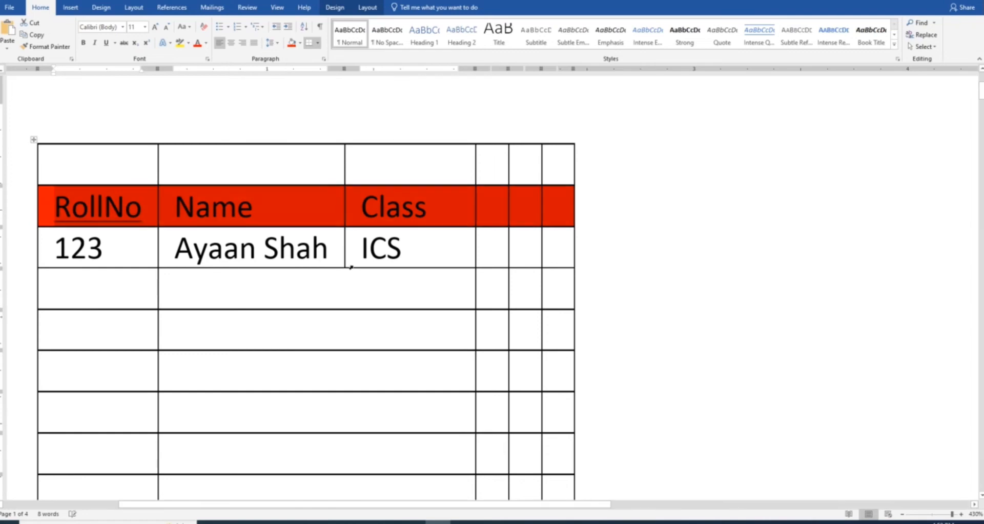
{"action": "left_click", "coordinate": [364, 294]}
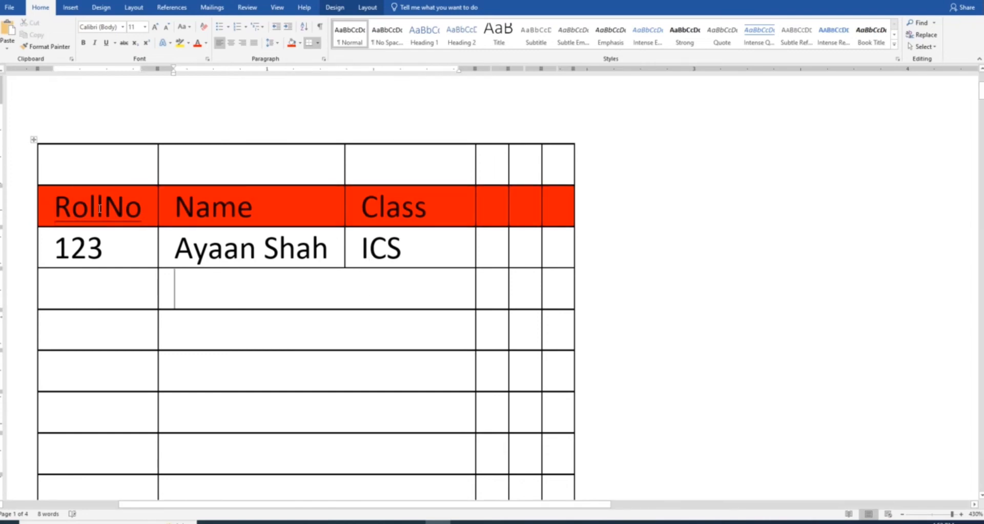
{"action": "left_click_drag", "start_coordinate": [57, 213], "coordinate": [562, 208]}
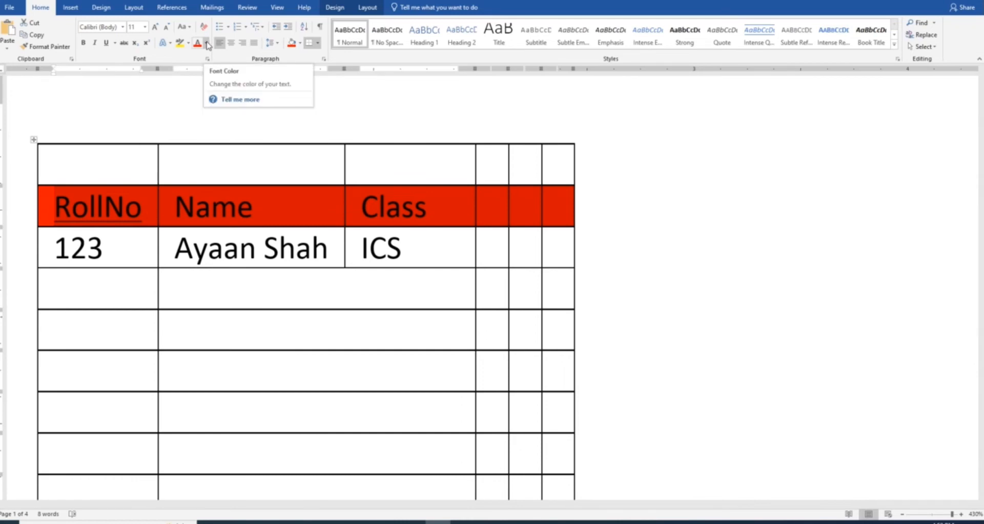
Set the header row's RollNo, Name and Class text to Green font colour
{"action": "left_click", "coordinate": [207, 44]}
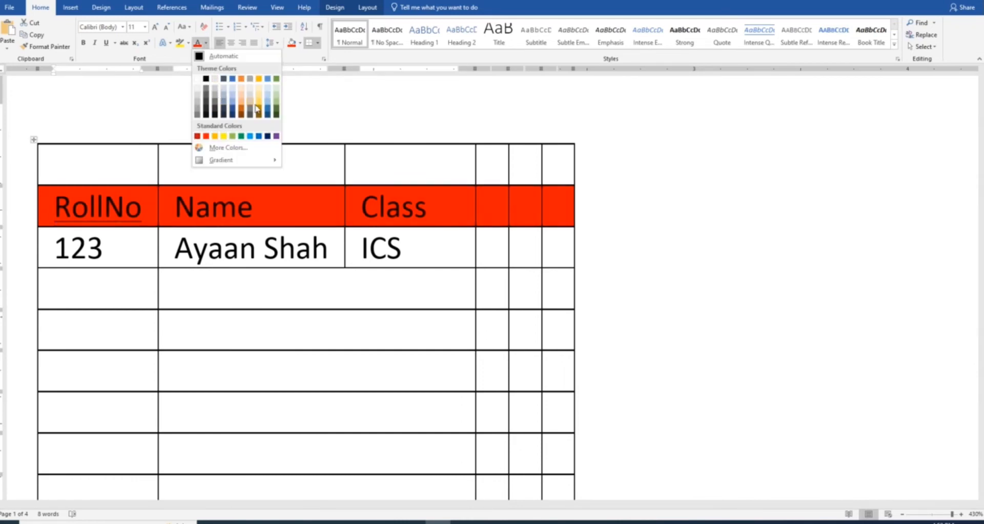
{"action": "left_click", "coordinate": [241, 137]}
{"action": "left_click", "coordinate": [241, 135]}
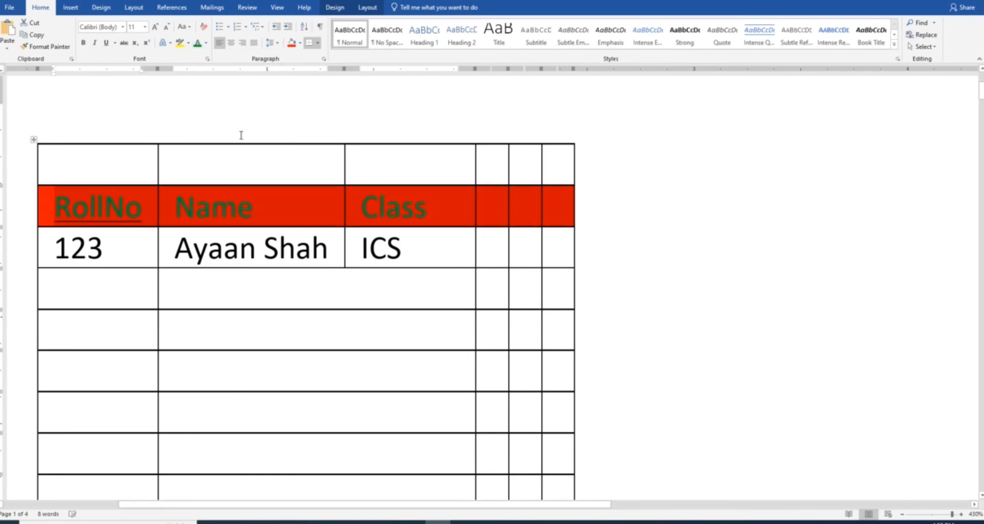
{"action": "left_click", "coordinate": [420, 227]}
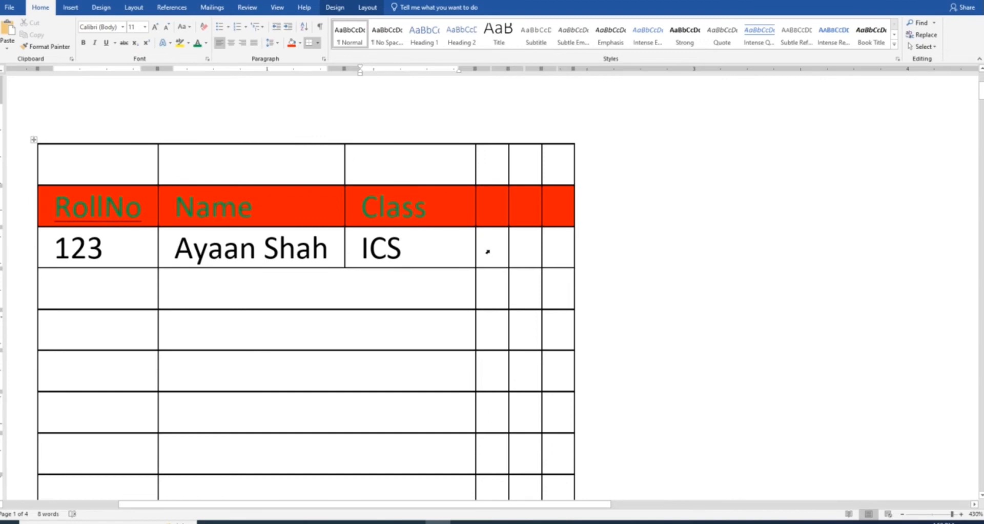
{"action": "scroll", "coordinate": [486, 249], "scroll_direction": "up", "scroll_amount": 7, "text": "ctrl"}
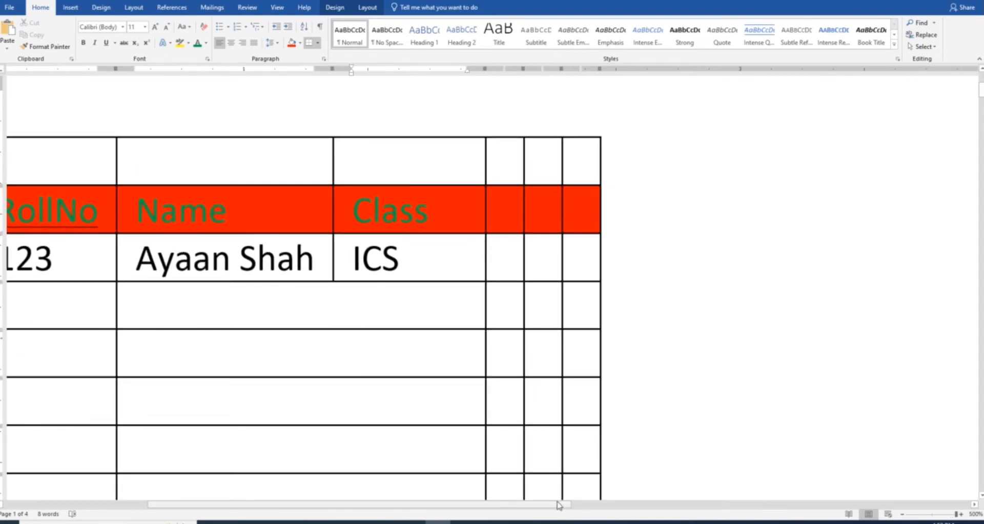
{"action": "left_click_drag", "start_coordinate": [558, 505], "coordinate": [475, 513]}
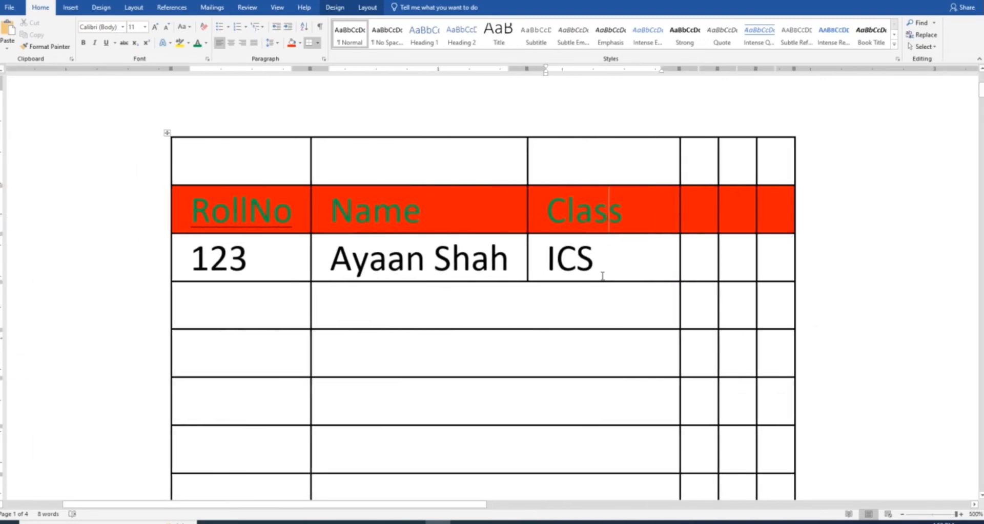
{"action": "left_click", "coordinate": [643, 236]}
{"action": "left_click", "coordinate": [376, 11]}
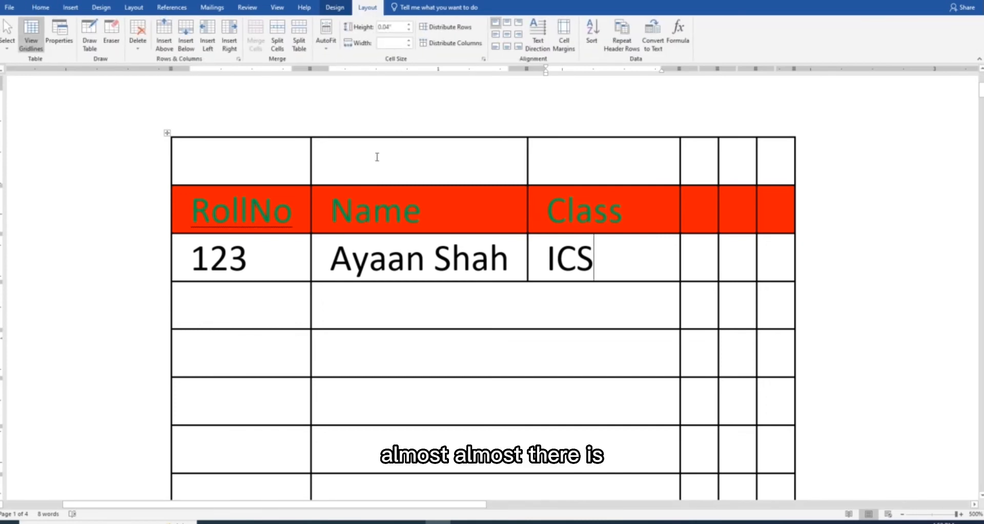
{"action": "left_click", "coordinate": [334, 8]}
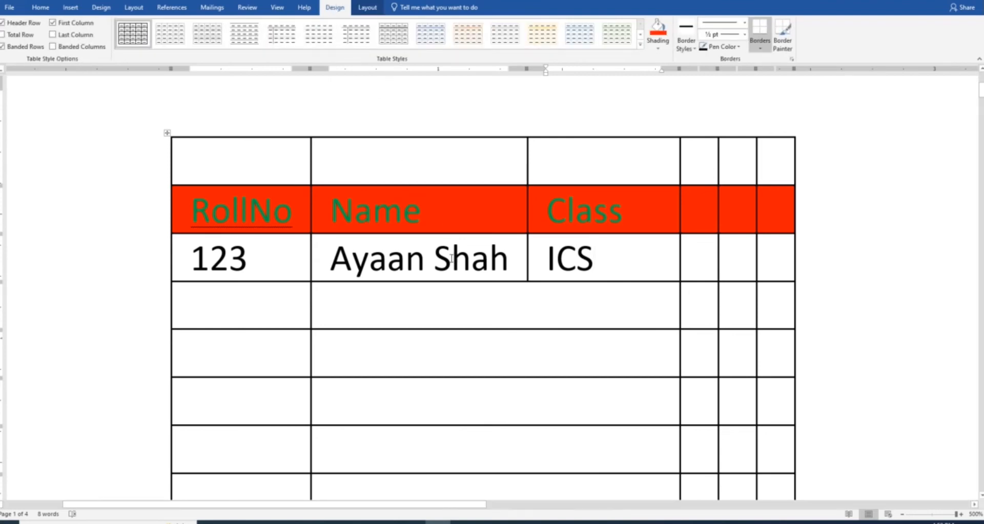
{"action": "left_click", "coordinate": [429, 280]}
{"action": "left_click", "coordinate": [167, 133]}
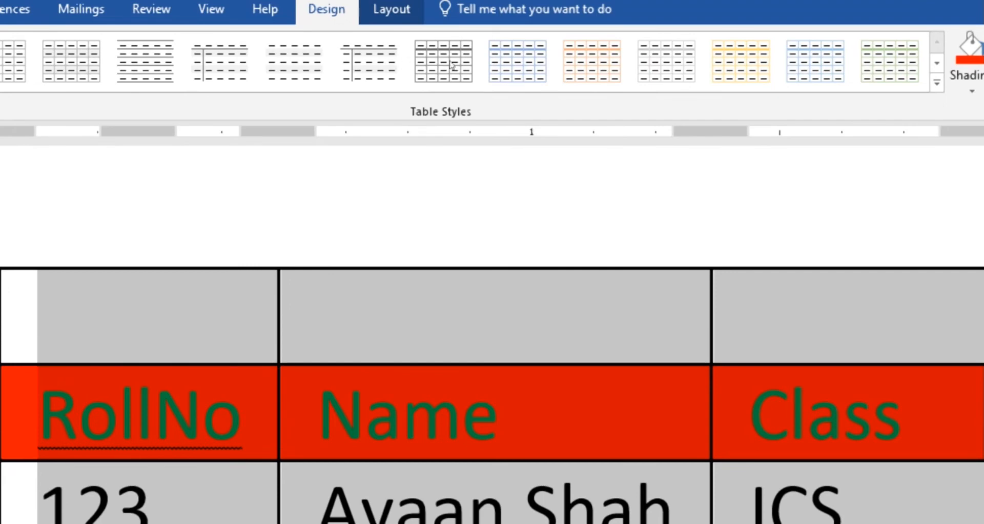
{"action": "left_click", "coordinate": [900, 83]}
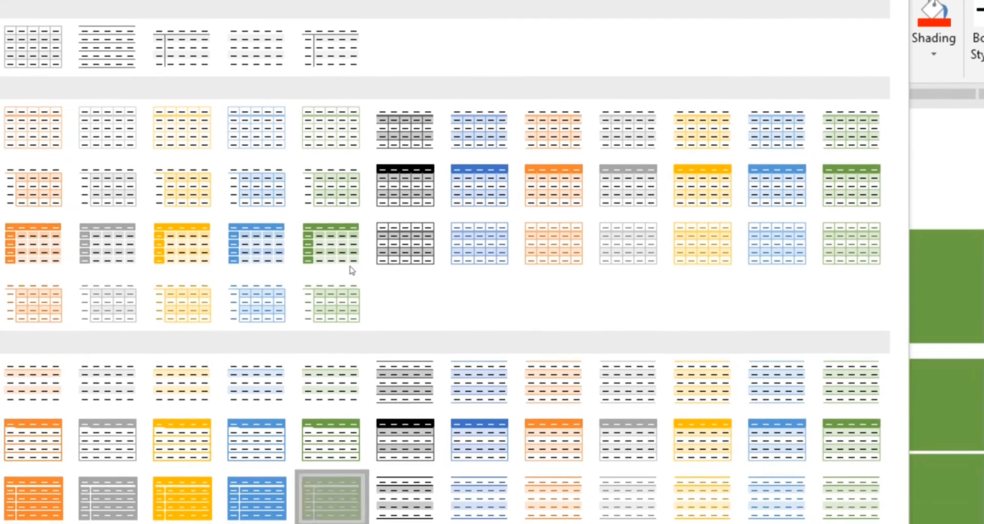
{"action": "left_click", "coordinate": [348, 276]}
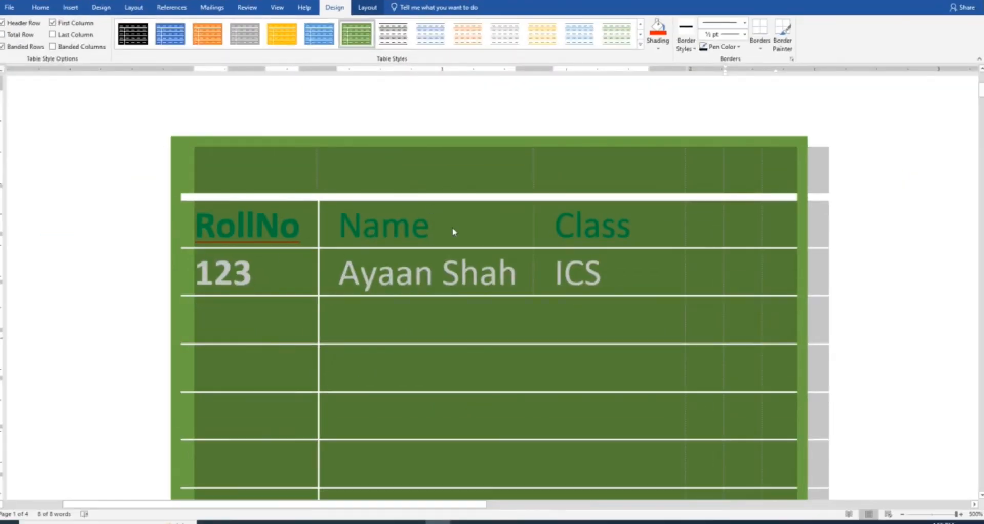
{"action": "left_click", "coordinate": [462, 233]}
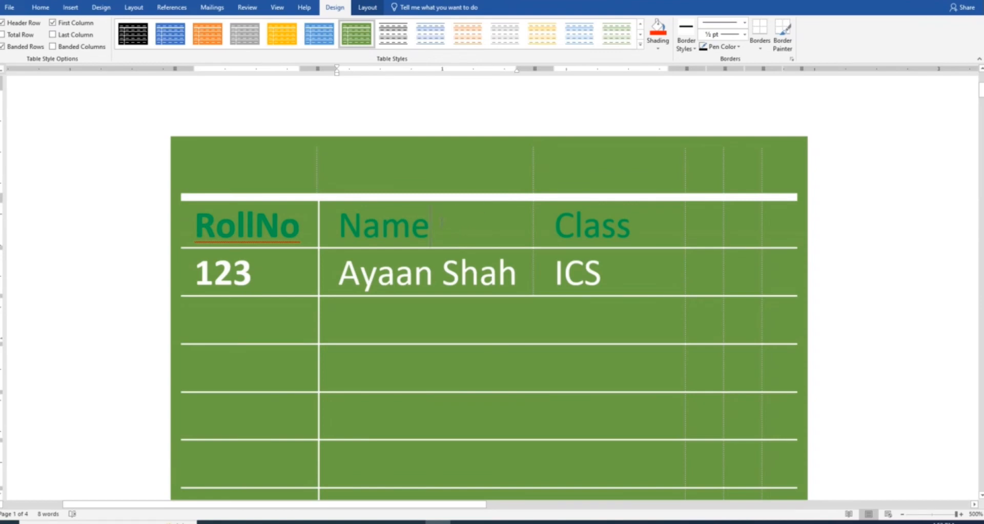
{"action": "key", "text": "ctrl+z"}
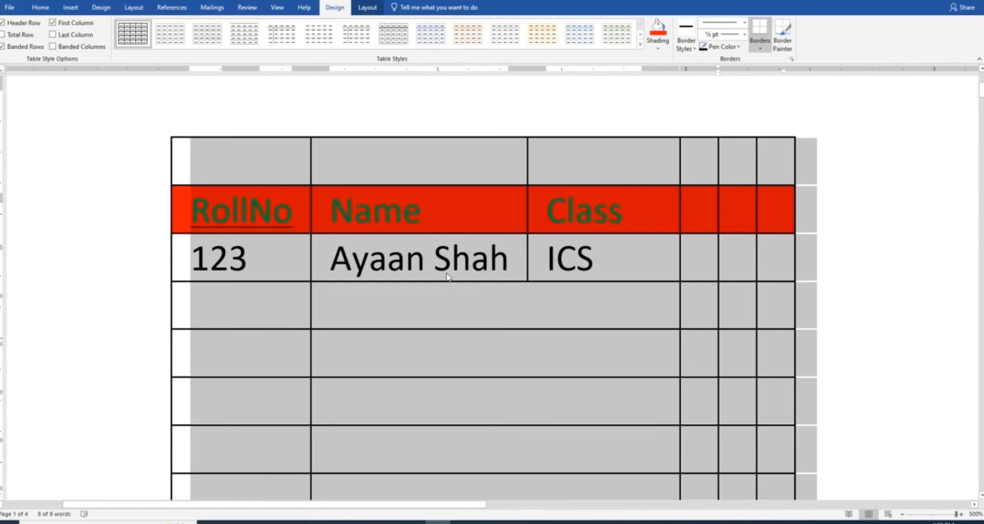
Pick the orange border style and paint the table's top border with Border Painter
{"action": "left_click", "coordinate": [451, 303]}
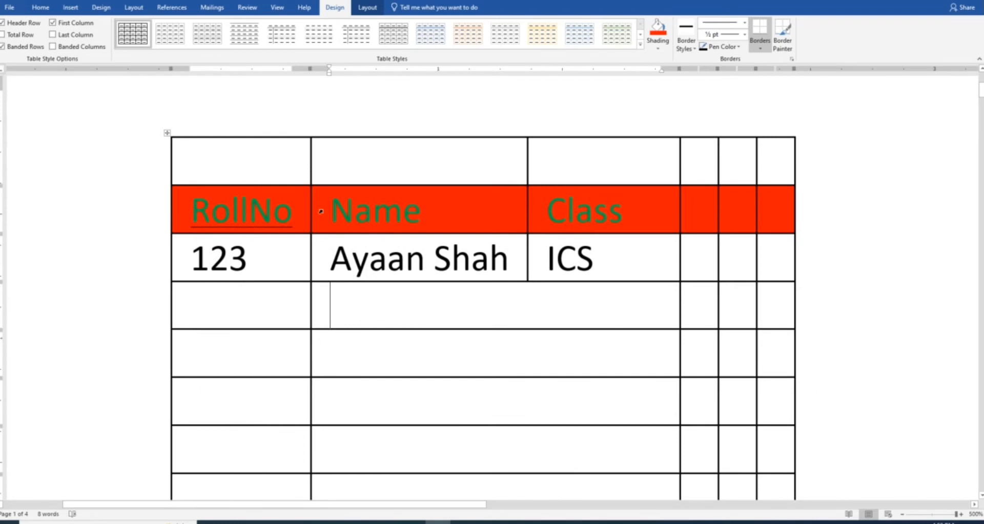
{"action": "left_click", "coordinate": [167, 133]}
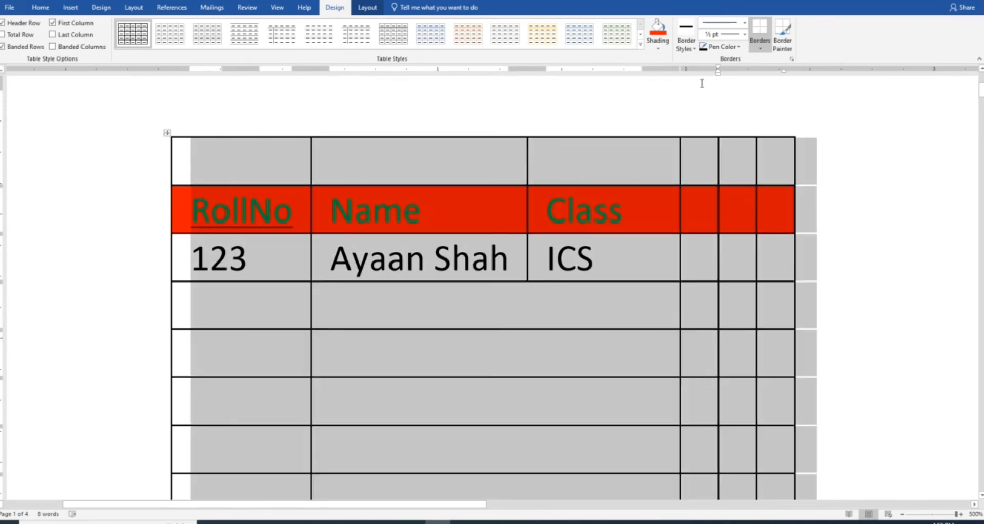
{"action": "left_click", "coordinate": [688, 50]}
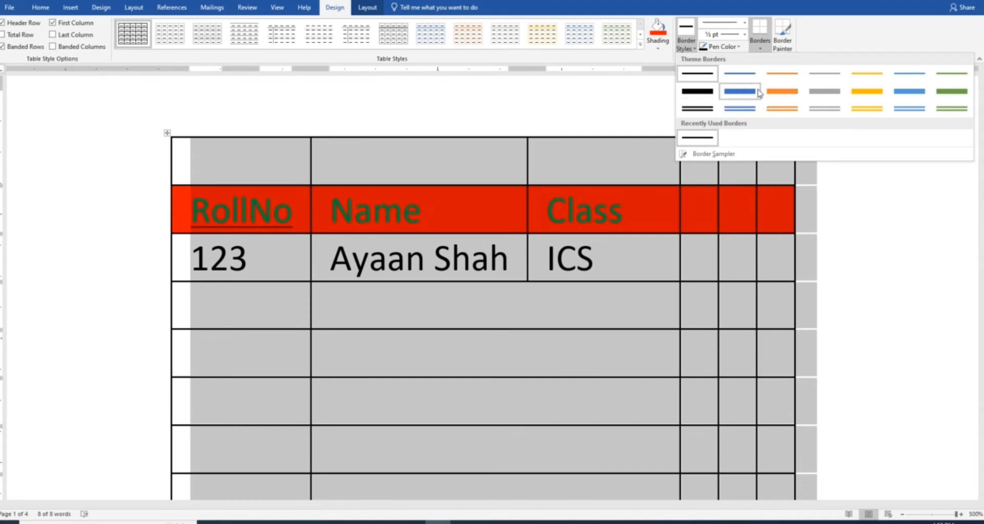
{"action": "left_click", "coordinate": [782, 92]}
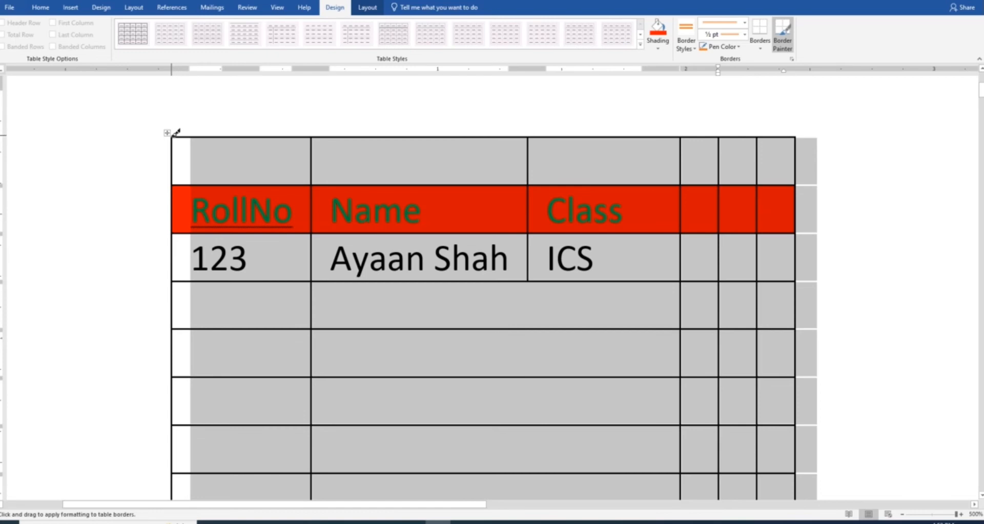
{"action": "left_click_drag", "start_coordinate": [174, 136], "coordinate": [813, 139]}
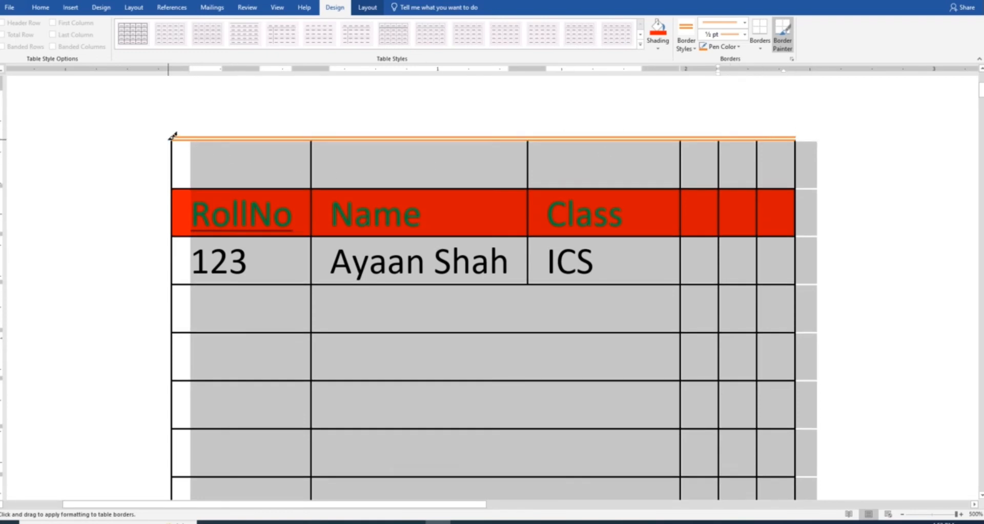
{"action": "mouse_move", "coordinate": [170, 137]}
{"action": "left_mouse_down"}
{"action": "mouse_move", "coordinate": [153, 477]}
{"action": "mouse_move", "coordinate": [171, 477]}
{"action": "mouse_move", "coordinate": [174, 444]}
{"action": "left_mouse_up"}
{"action": "key", "text": "ctrl+z"}
{"action": "scroll", "coordinate": [221, 168], "scroll_direction": "up", "scroll_amount": 2}
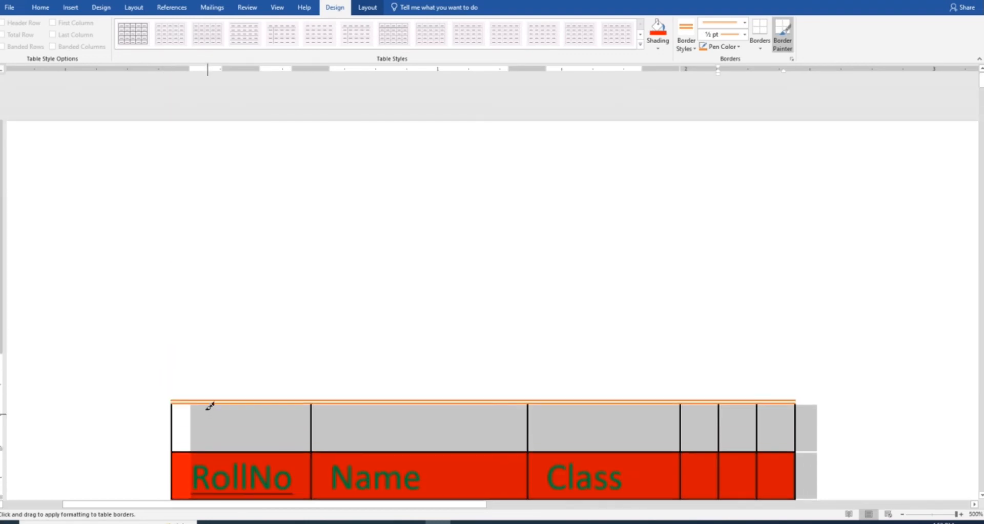
{"action": "scroll", "coordinate": [229, 368], "scroll_direction": "down", "scroll_amount": 1}
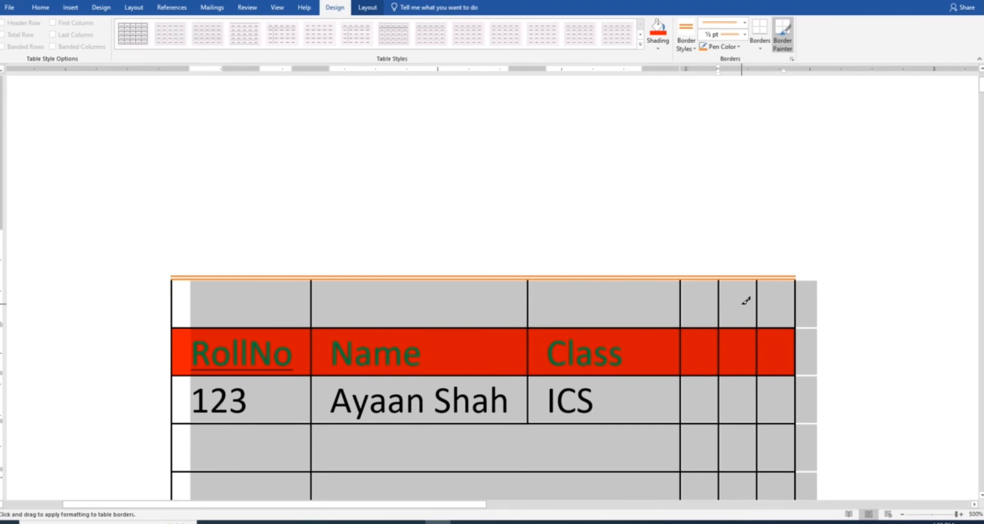
{"action": "scroll", "coordinate": [701, 316], "scroll_direction": "down", "scroll_amount": 6}
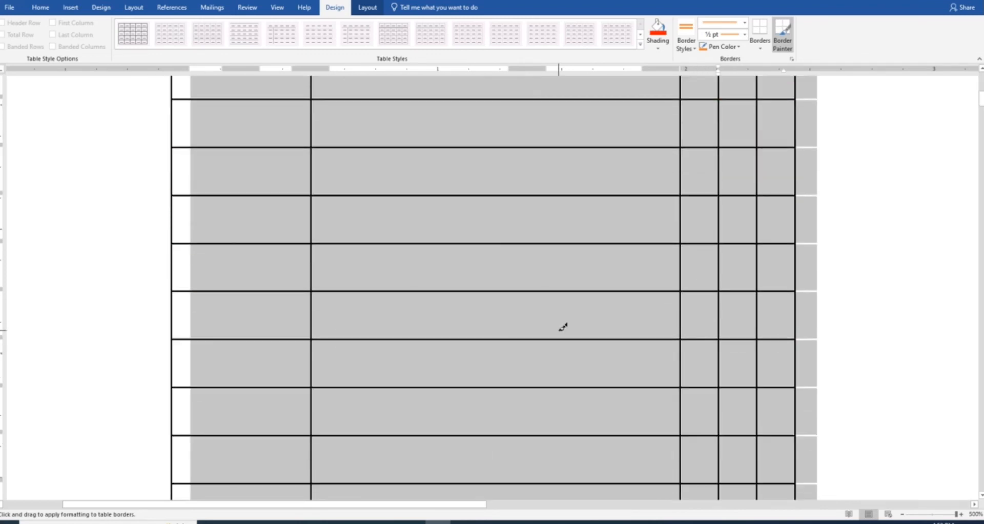
{"action": "key", "text": "Escape"}
{"action": "left_click", "coordinate": [506, 270]}
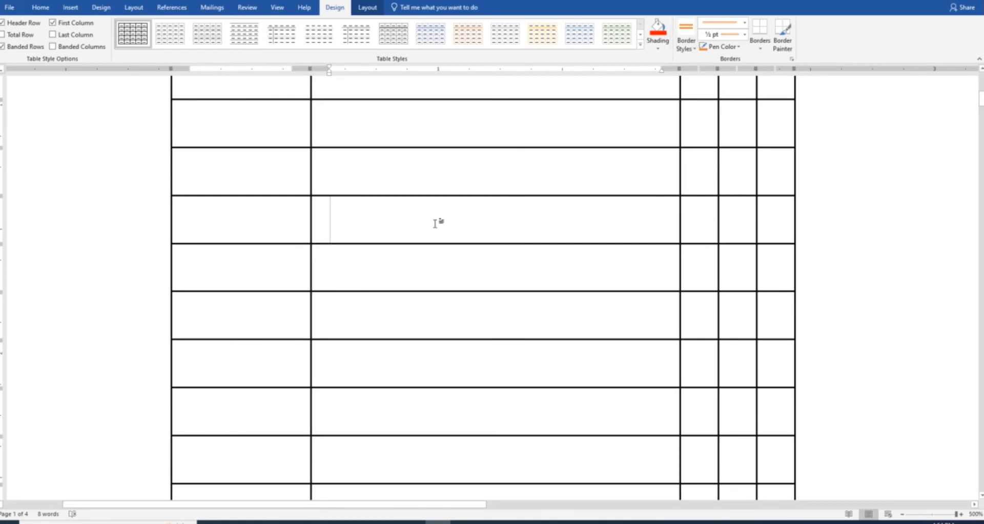
Shade a middle-column cell green and enter 1, 2, 3 down the first-column cells
{"action": "left_click", "coordinate": [660, 48]}
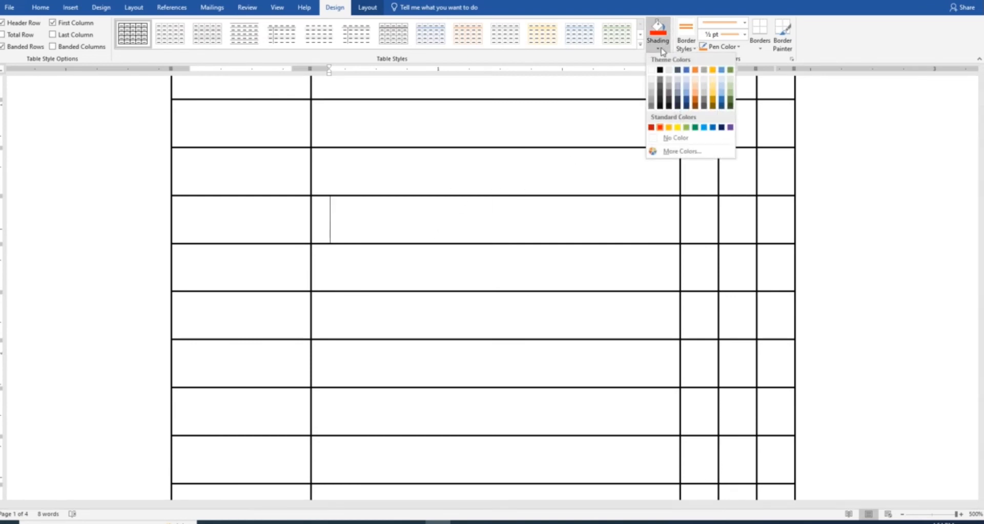
{"action": "left_click", "coordinate": [730, 71]}
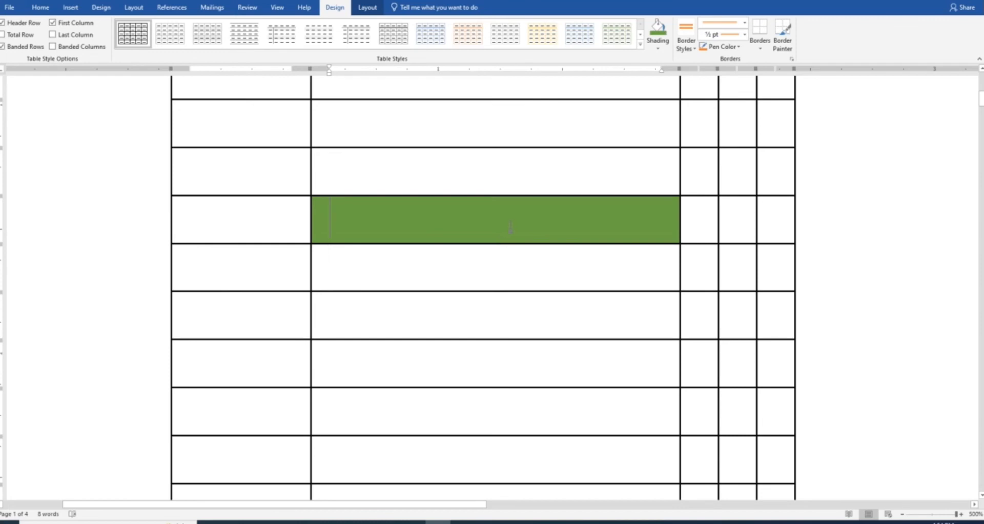
{"action": "left_click", "coordinate": [367, 9]}
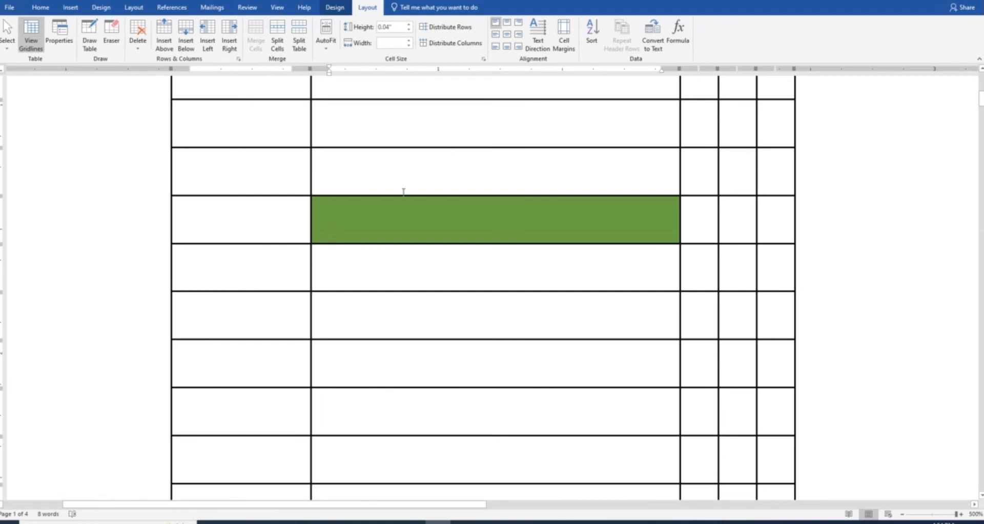
{"action": "left_click", "coordinate": [273, 180]}
{"action": "type", "text": "1"}
{"action": "left_click", "coordinate": [261, 213]}
{"action": "type", "text": "2"}
{"action": "left_click", "coordinate": [250, 257]}
{"action": "type", "text": "3"}
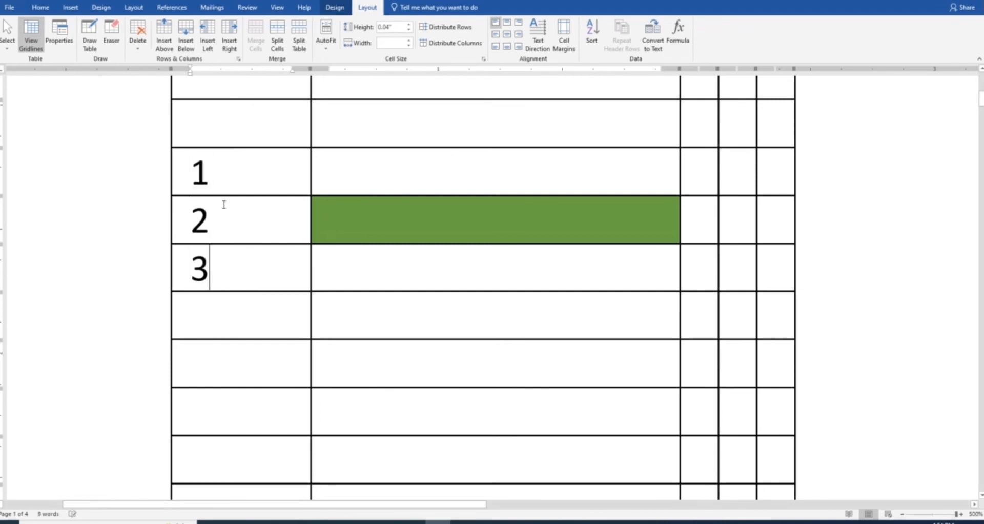
{"action": "left_click_drag", "start_coordinate": [219, 176], "coordinate": [215, 271]}
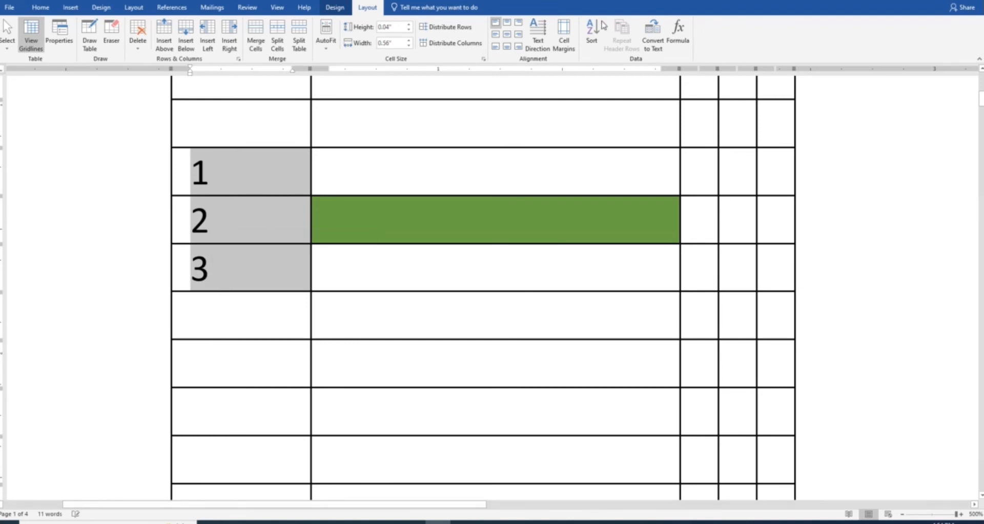
{"action": "left_click", "coordinate": [592, 45]}
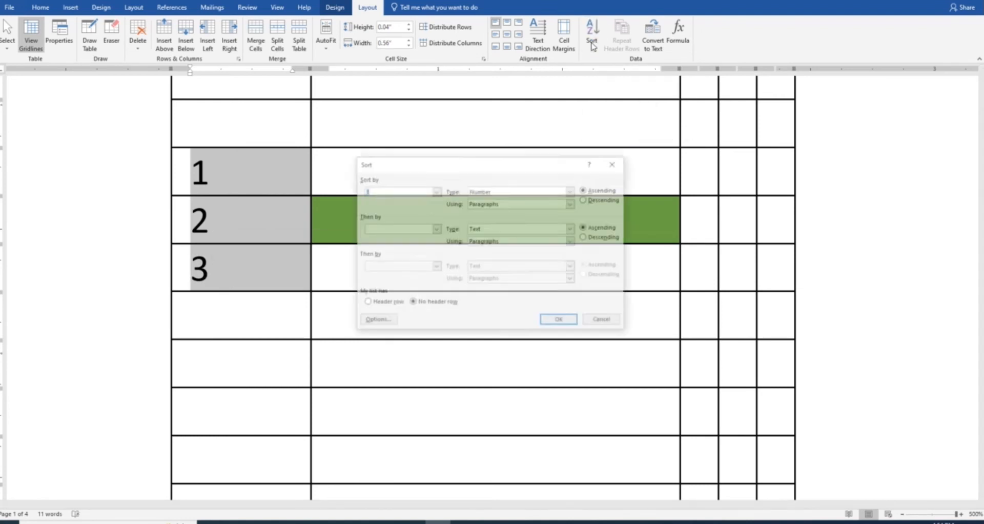
{"action": "left_click", "coordinate": [585, 200]}
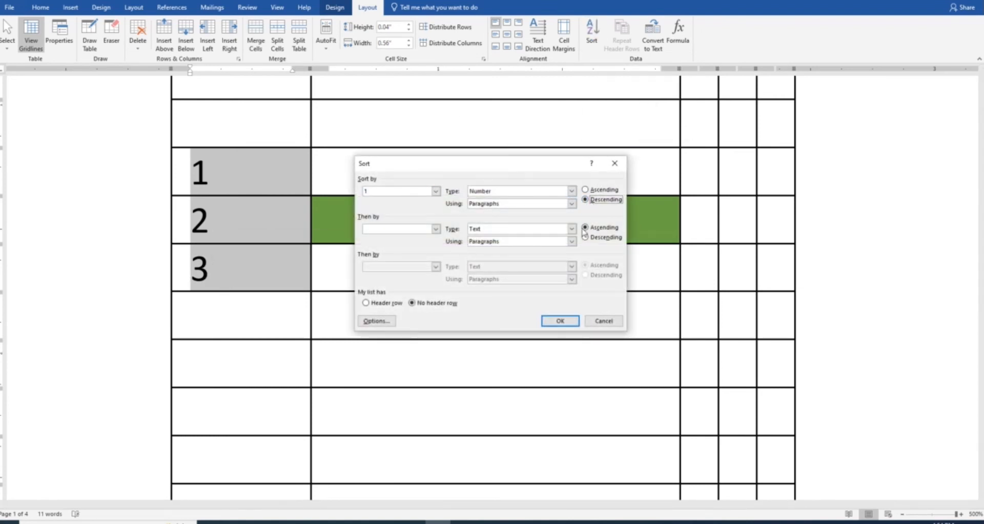
{"action": "left_click", "coordinate": [585, 237]}
{"action": "left_click", "coordinate": [560, 321]}
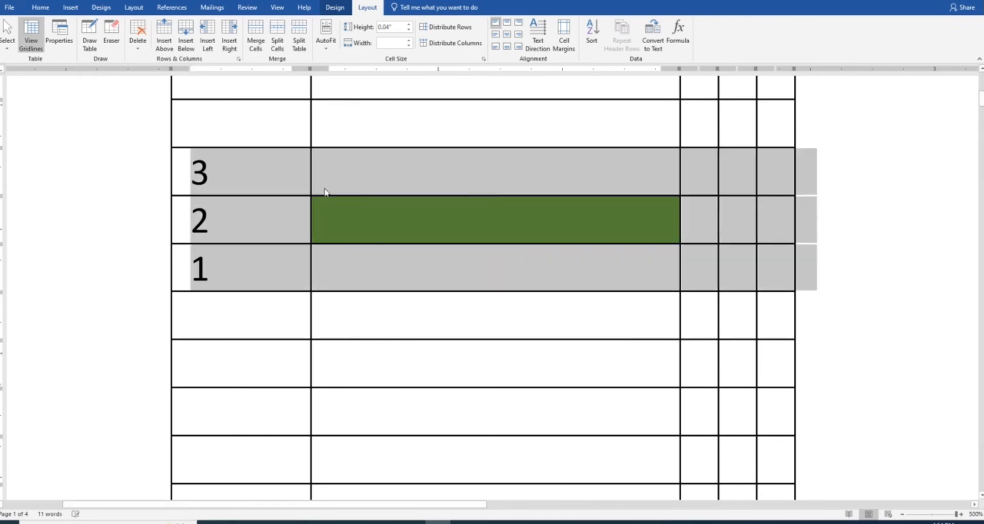
{"action": "left_click", "coordinate": [236, 174]}
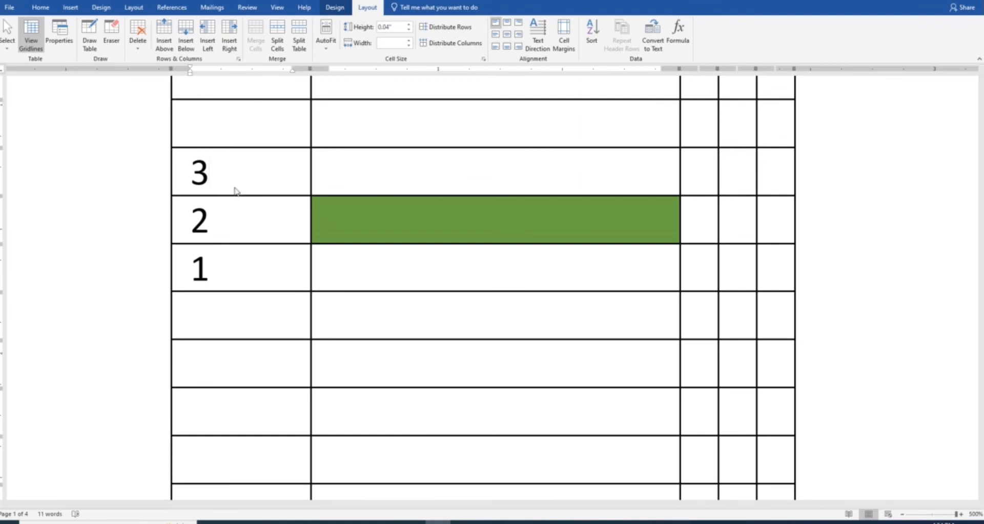
{"action": "left_click_drag", "start_coordinate": [213, 172], "coordinate": [210, 266]}
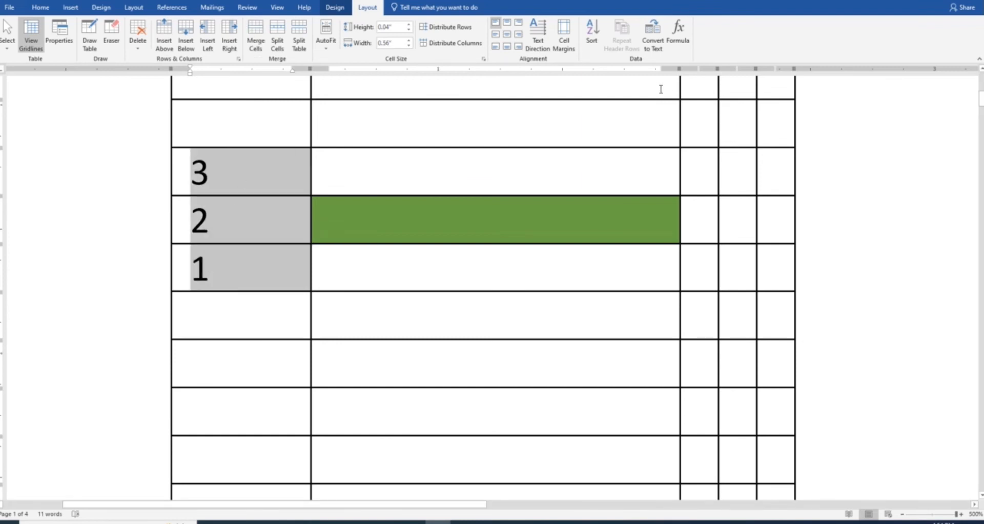
{"action": "left_click", "coordinate": [592, 33]}
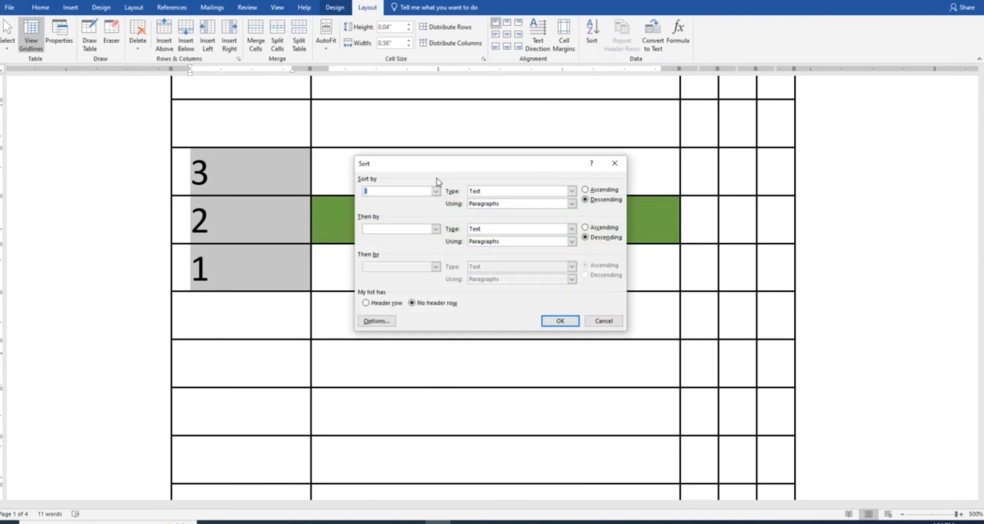
{"action": "left_click", "coordinate": [594, 190]}
{"action": "left_click", "coordinate": [560, 321]}
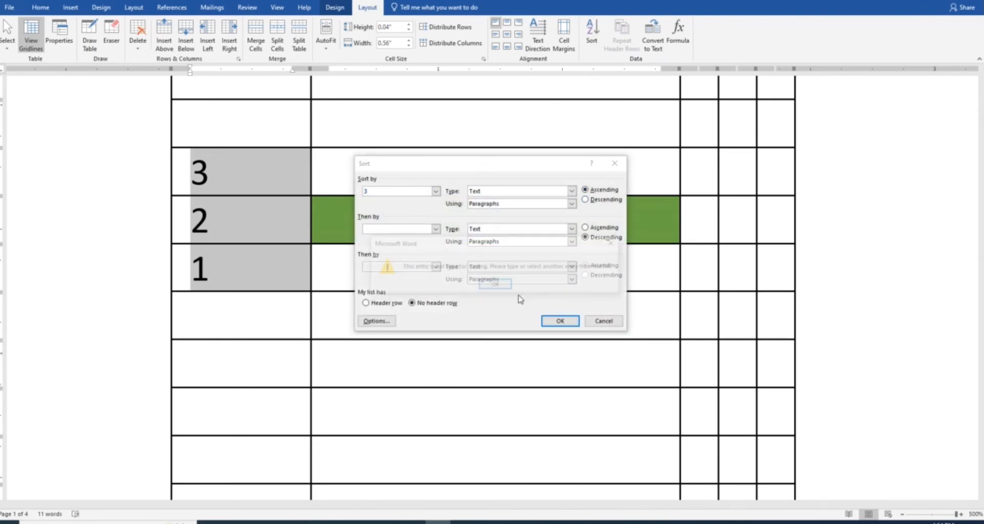
{"action": "left_click", "coordinate": [519, 286]}
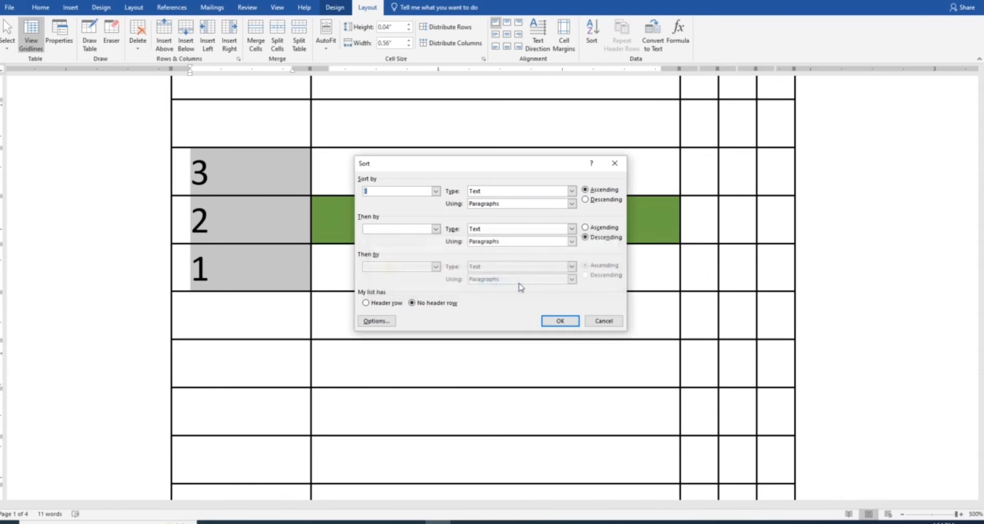
{"action": "left_click", "coordinate": [592, 229]}
{"action": "left_click", "coordinate": [558, 321]}
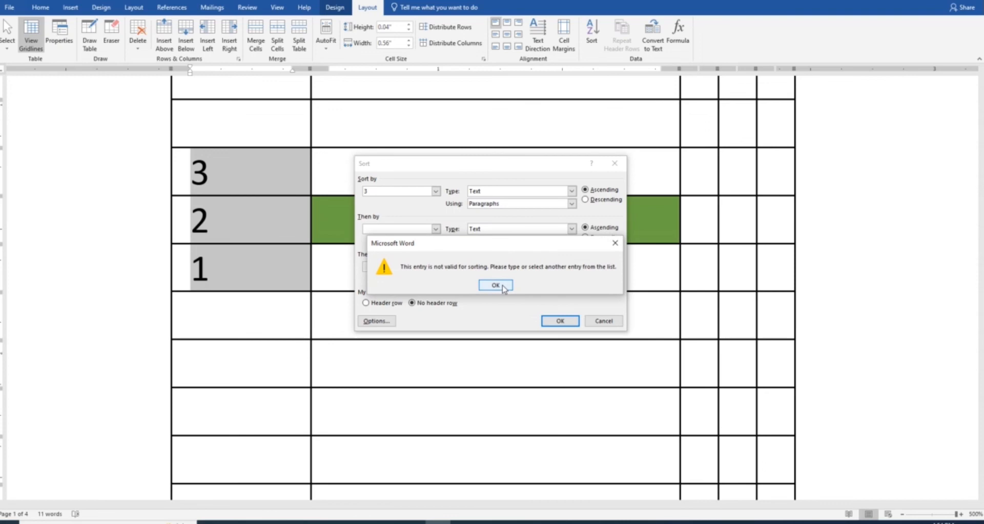
{"action": "left_click", "coordinate": [495, 285]}
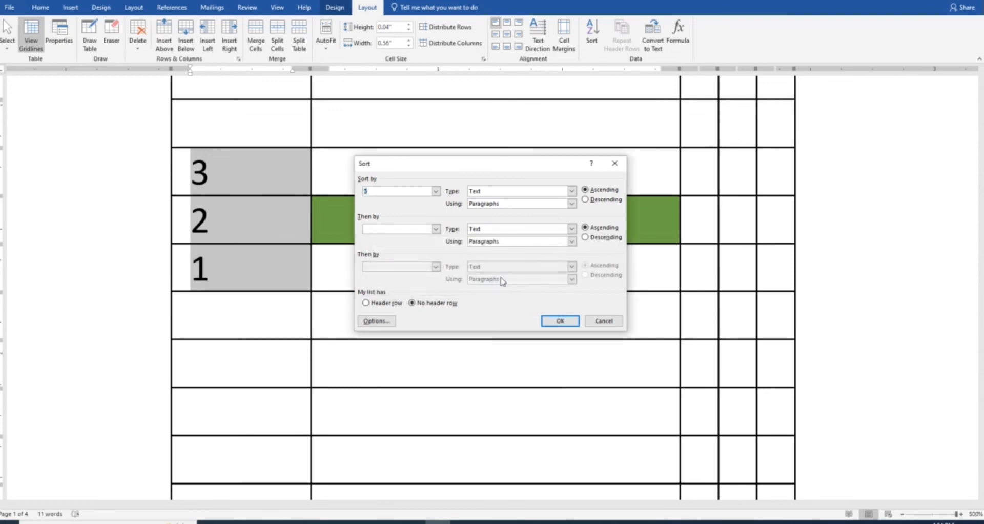
{"action": "left_click", "coordinate": [435, 191]}
{"action": "left_click", "coordinate": [405, 200]}
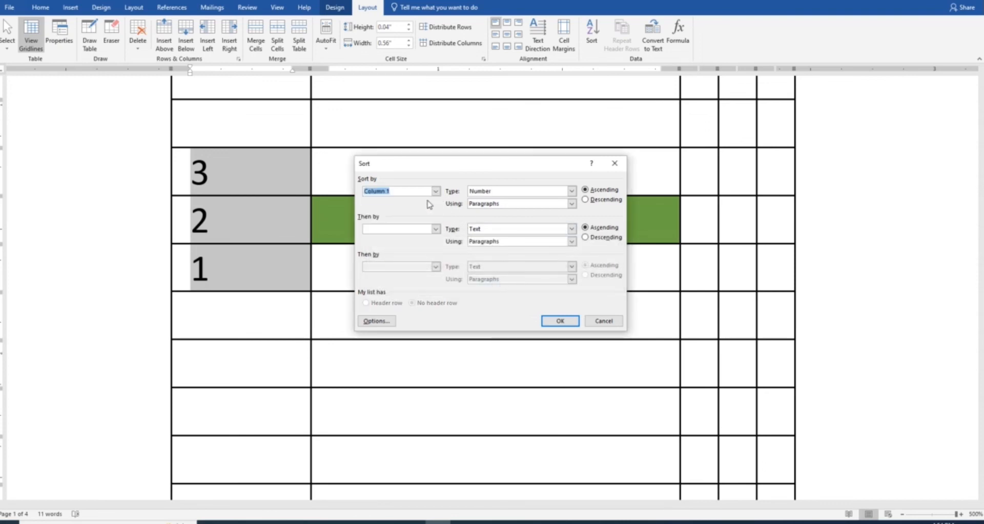
{"action": "left_click", "coordinate": [556, 320]}
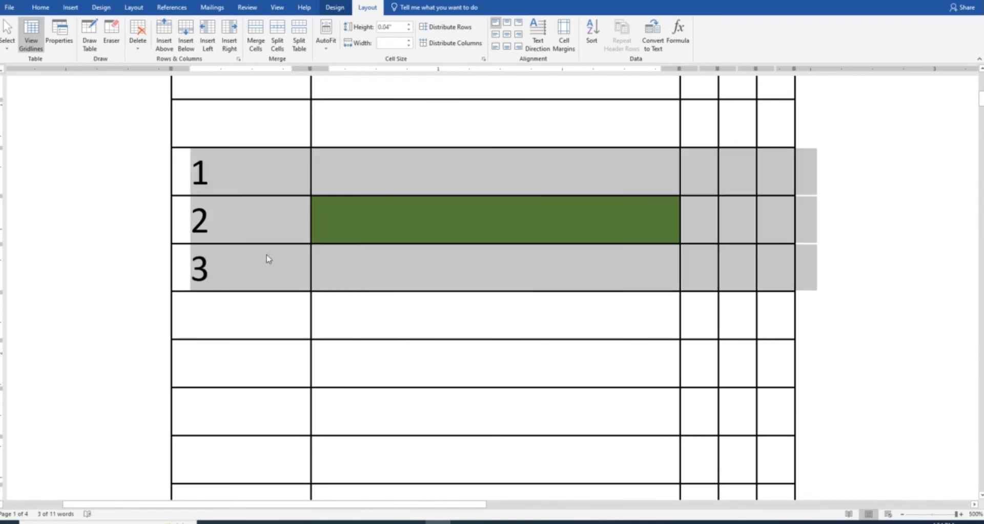
{"action": "left_click", "coordinate": [267, 273]}
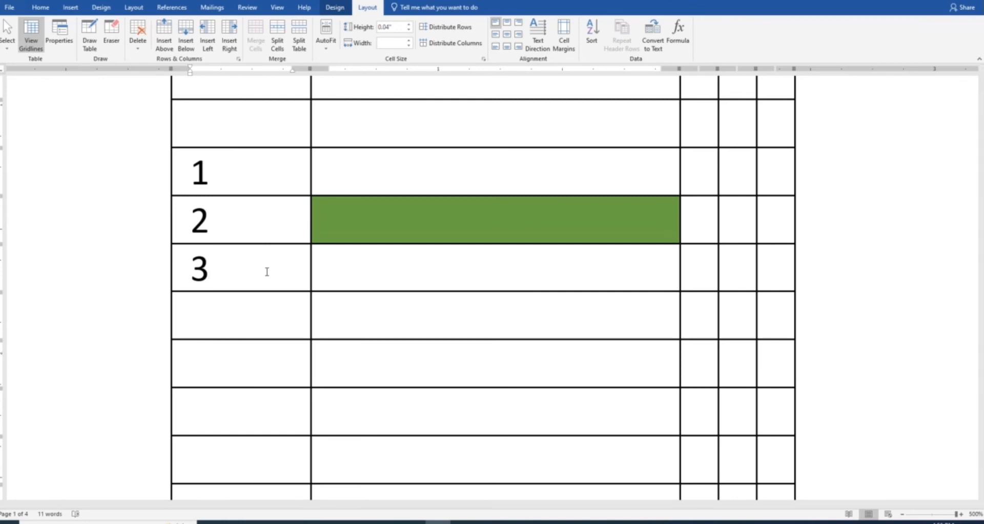
{"action": "scroll", "coordinate": [307, 238], "scroll_direction": "up", "scroll_amount": 5}
In Table Properties, try alignment, wrapping and cell alignment options across the Table, Row, Column, Cell, Alt Text tabs
{"action": "scroll", "coordinate": [309, 241], "scroll_direction": "down", "scroll_amount": 1}
{"action": "scroll", "coordinate": [309, 241], "scroll_direction": "down", "scroll_amount": 1}
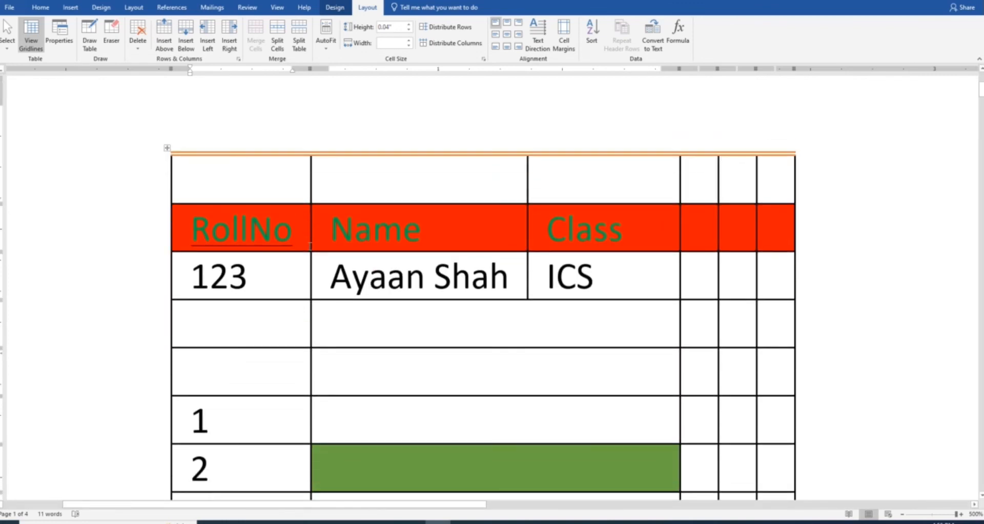
{"action": "left_click", "coordinate": [334, 184]}
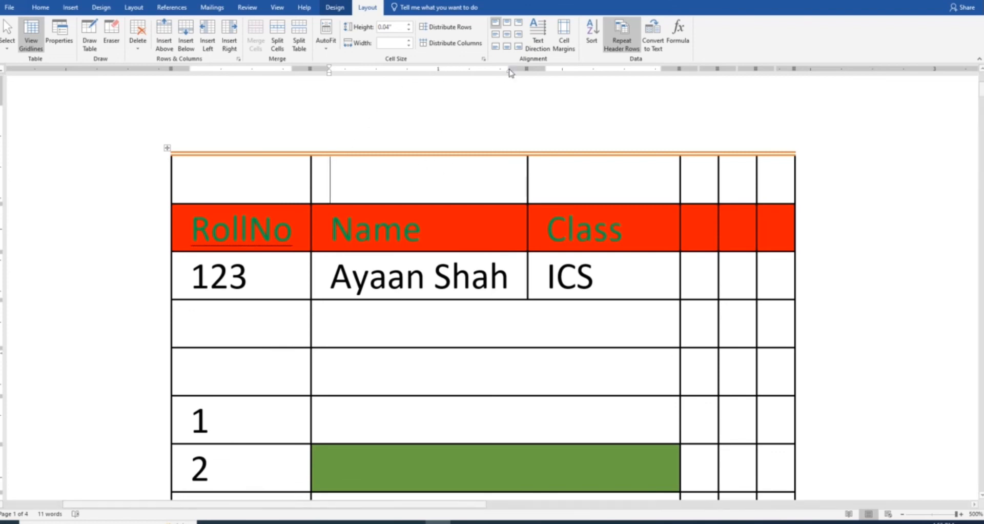
{"action": "left_click", "coordinate": [483, 61]}
{"action": "left_click_drag", "start_coordinate": [506, 138], "coordinate": [487, 140]}
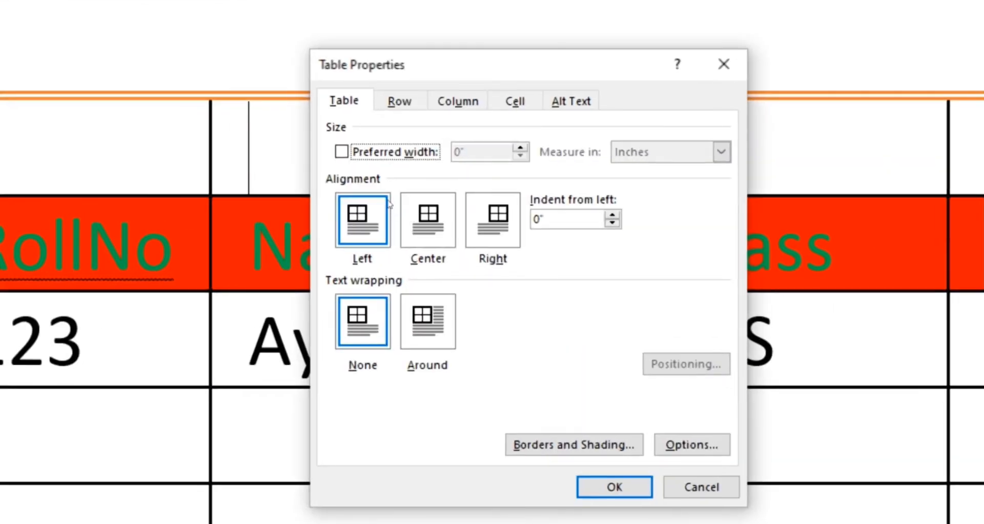
{"action": "left_click", "coordinate": [418, 224]}
{"action": "left_click", "coordinate": [469, 224]}
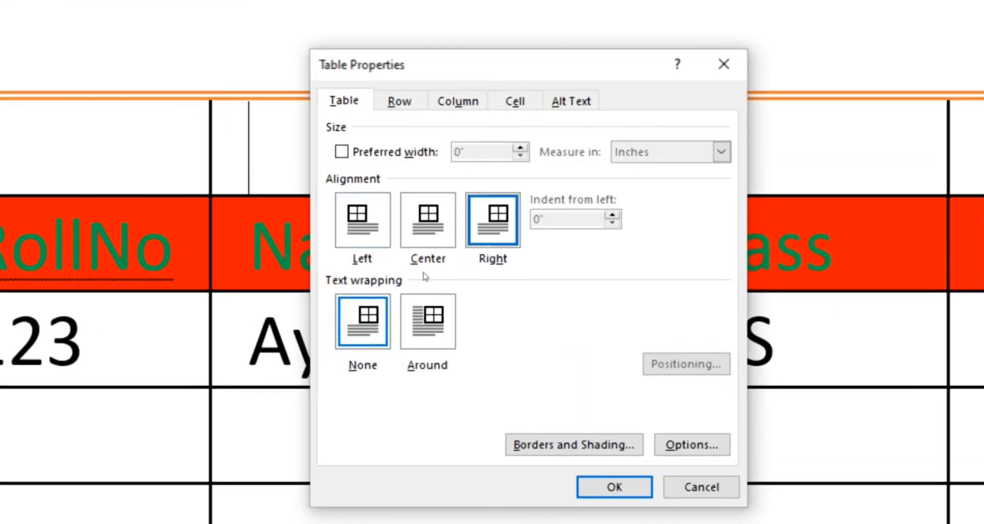
{"action": "left_click", "coordinate": [421, 309]}
{"action": "left_click", "coordinate": [369, 317]}
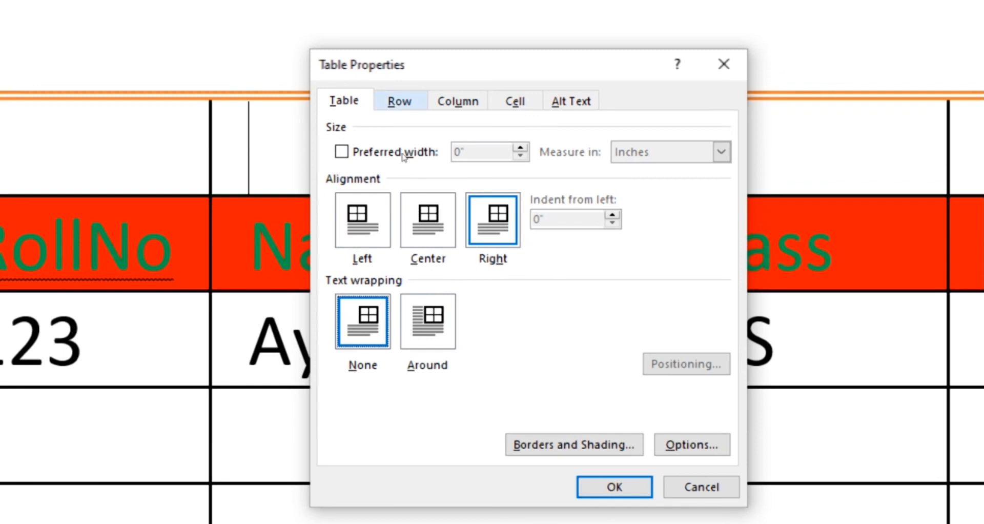
{"action": "left_click", "coordinate": [399, 102]}
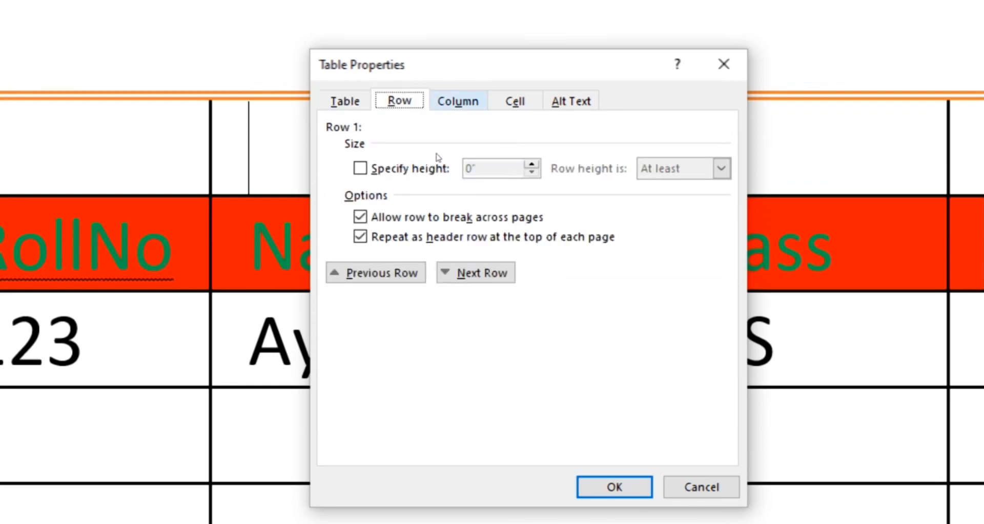
{"action": "left_click", "coordinate": [458, 101]}
{"action": "left_click", "coordinate": [515, 101]}
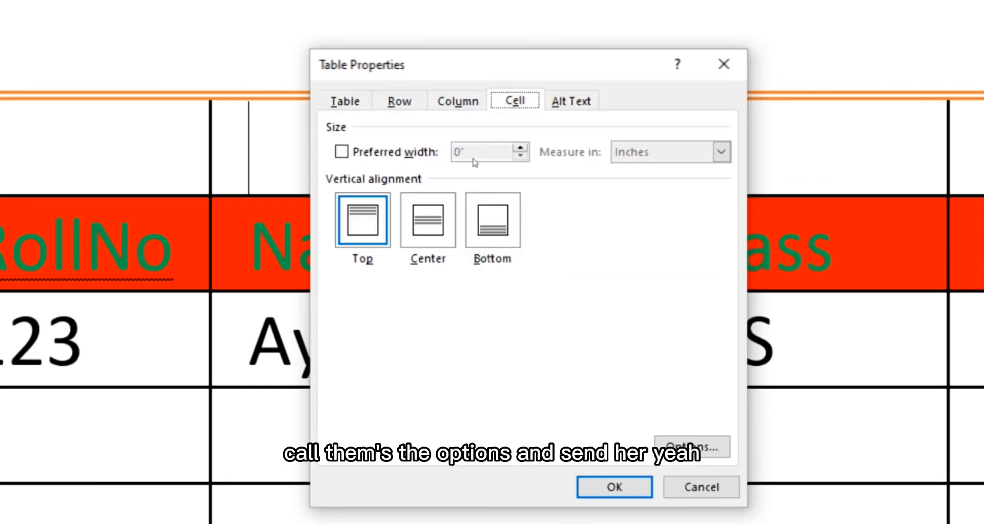
{"action": "left_click", "coordinate": [436, 223]}
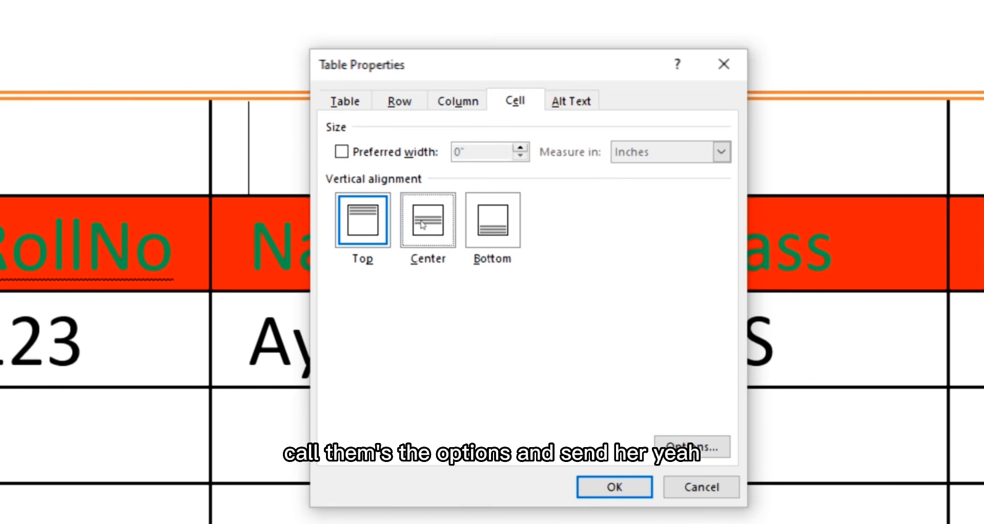
{"action": "left_click", "coordinate": [474, 221]}
{"action": "left_click", "coordinate": [383, 221]}
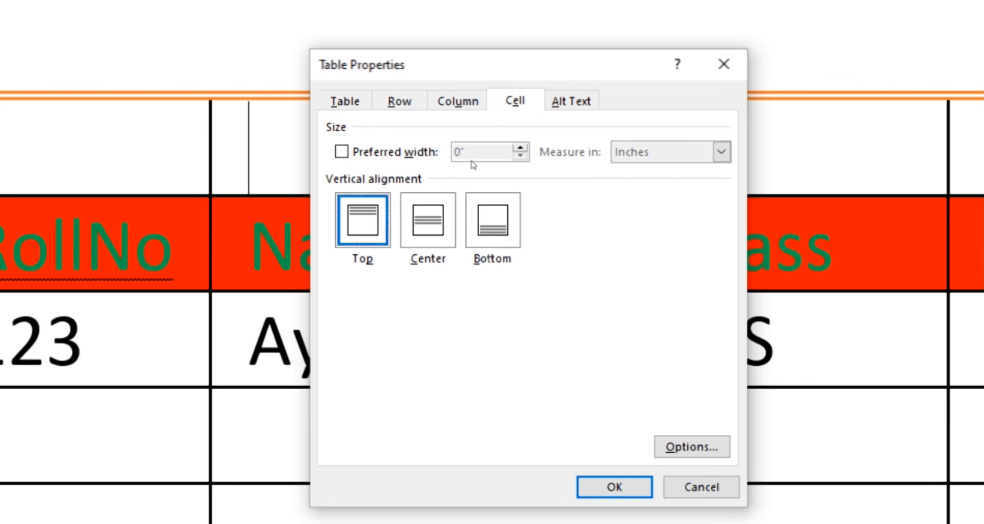
{"action": "left_click", "coordinate": [571, 100]}
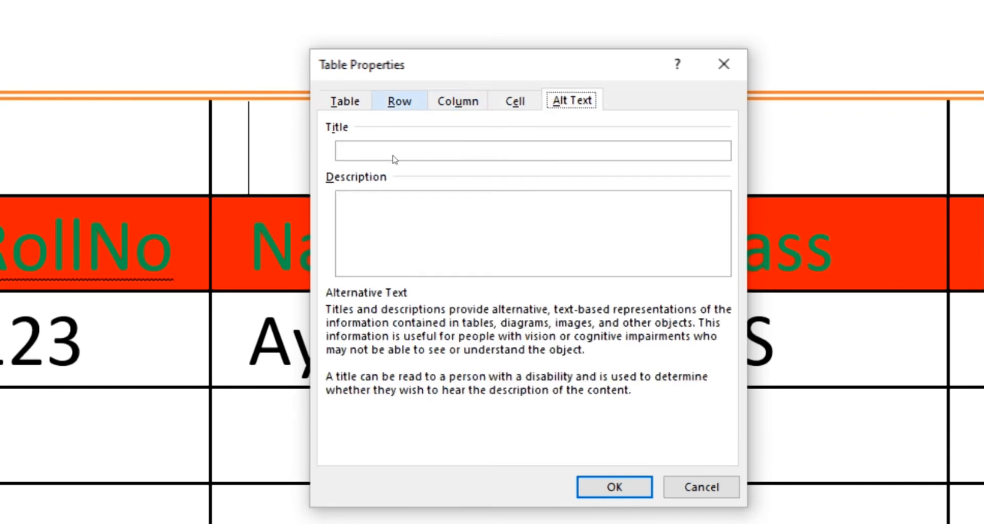
{"action": "left_click", "coordinate": [345, 100]}
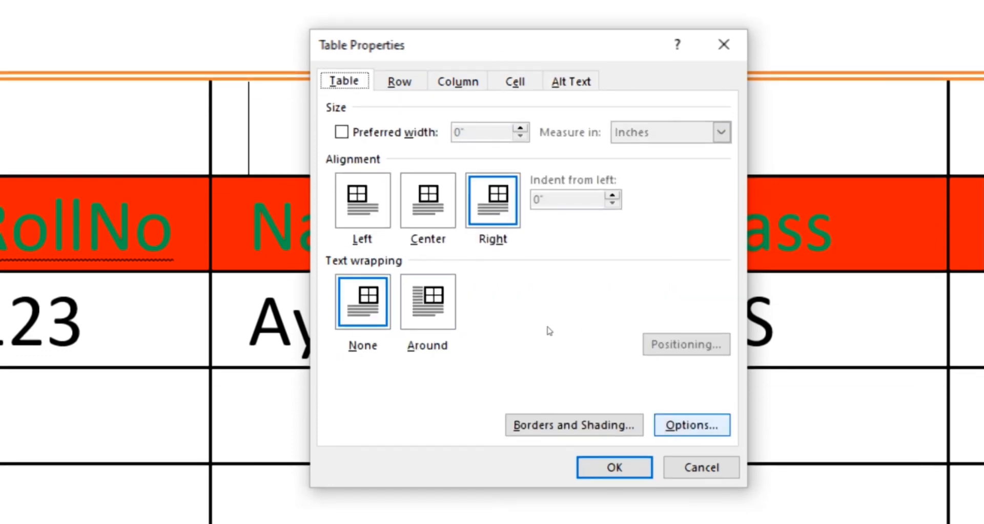
Enable Allow spacing between cells at 0.014" in Table Options and apply
{"action": "left_click", "coordinate": [692, 444]}
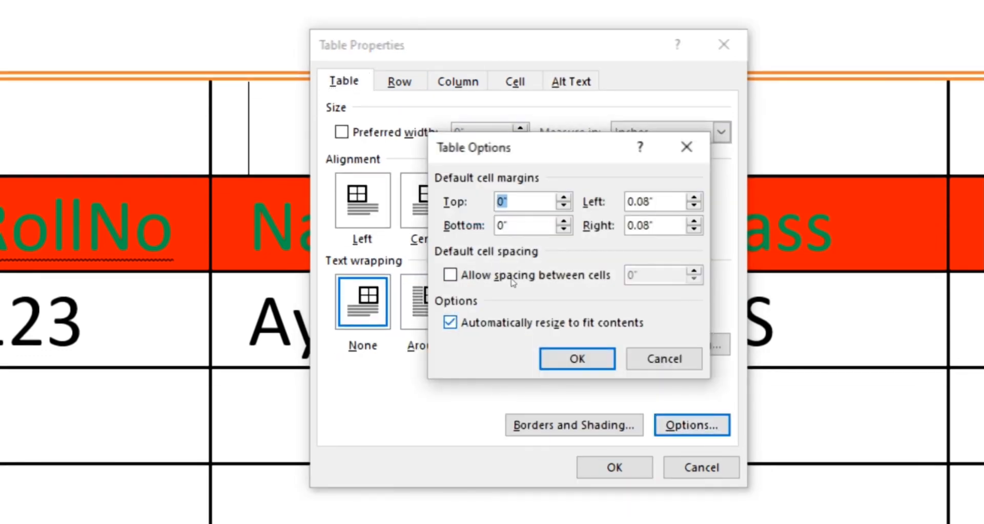
{"action": "key", "text": "alt+s"}
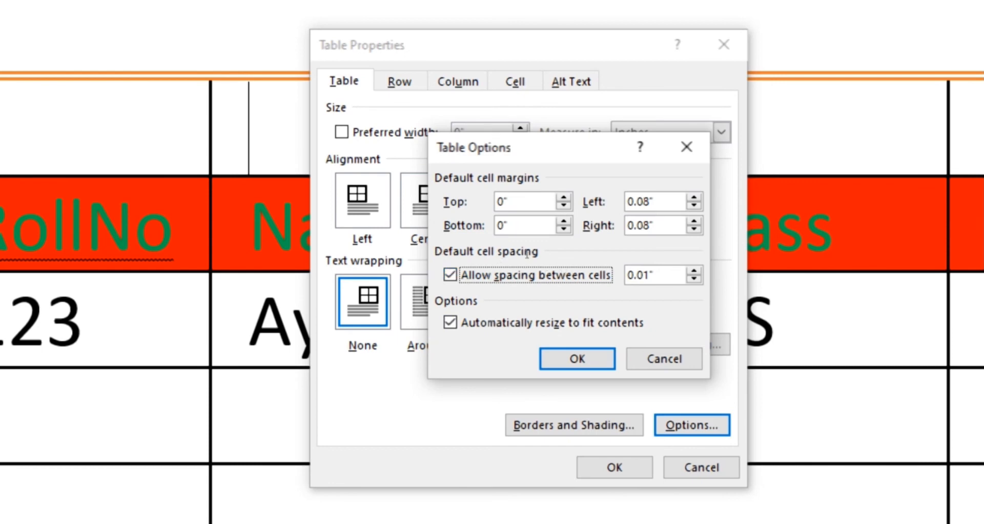
{"action": "left_click", "coordinate": [650, 275]}
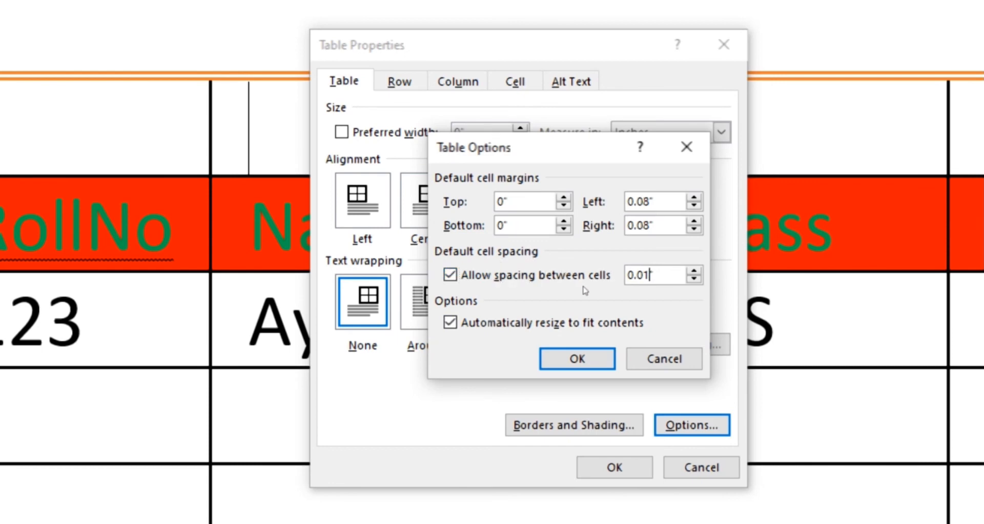
{"action": "type", "text": "4"}
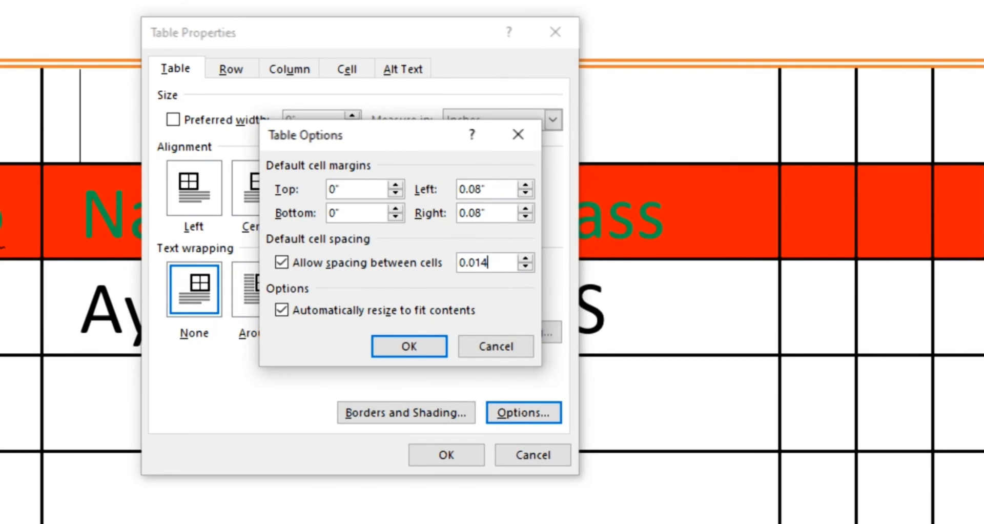
{"action": "key", "text": "Return"}
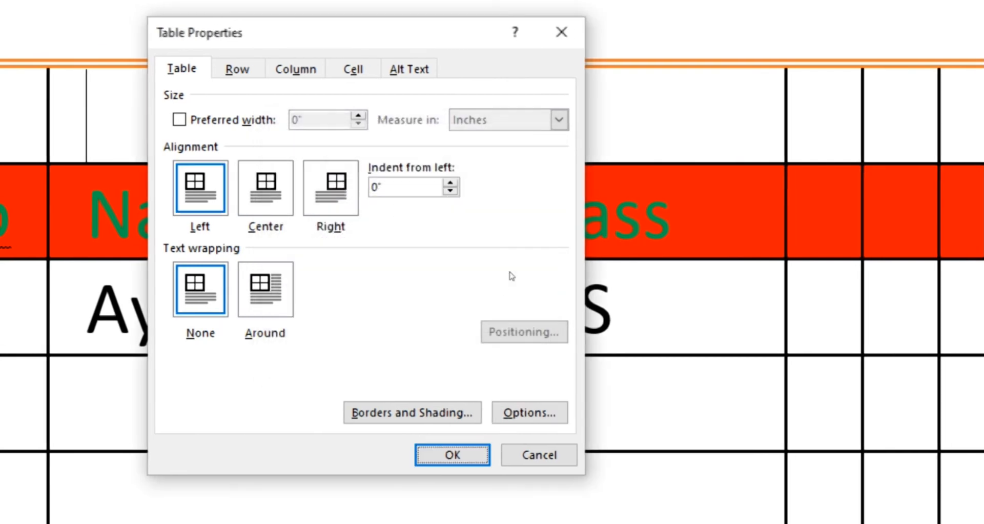
{"action": "key", "text": "Return"}
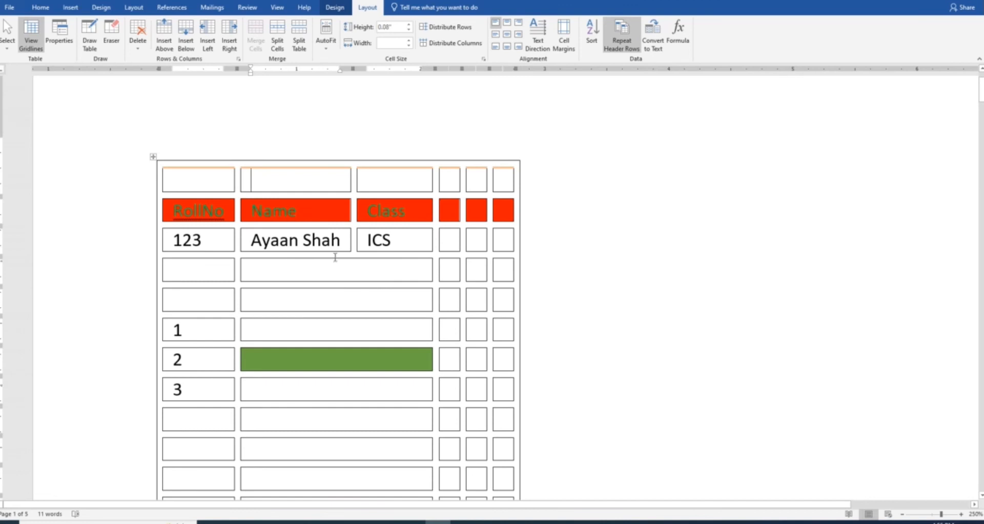
Delete the three narrow empty columns on the right of the table
{"action": "left_click", "coordinate": [292, 263]}
{"action": "scroll", "coordinate": [351, 237], "scroll_direction": "up", "scroll_amount": 12}
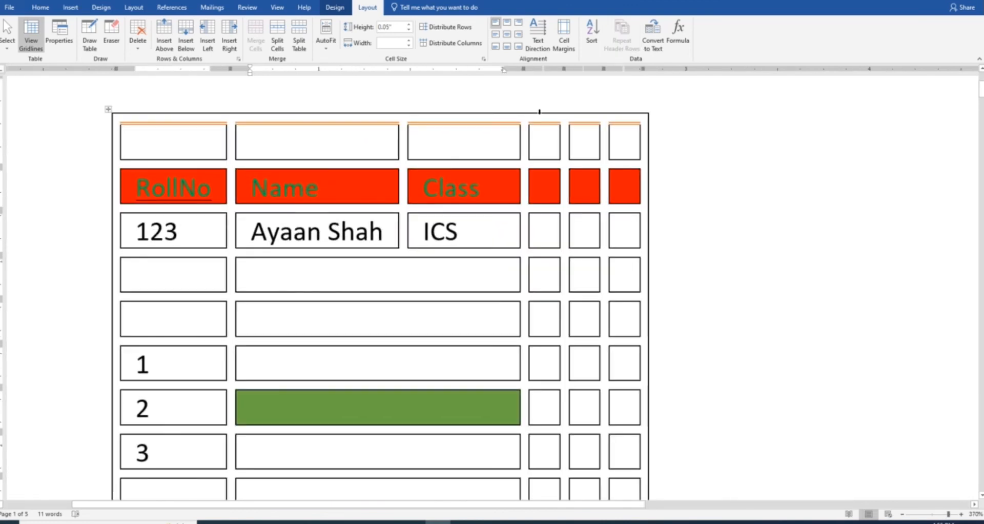
{"action": "left_click_drag", "start_coordinate": [539, 111], "coordinate": [617, 123]}
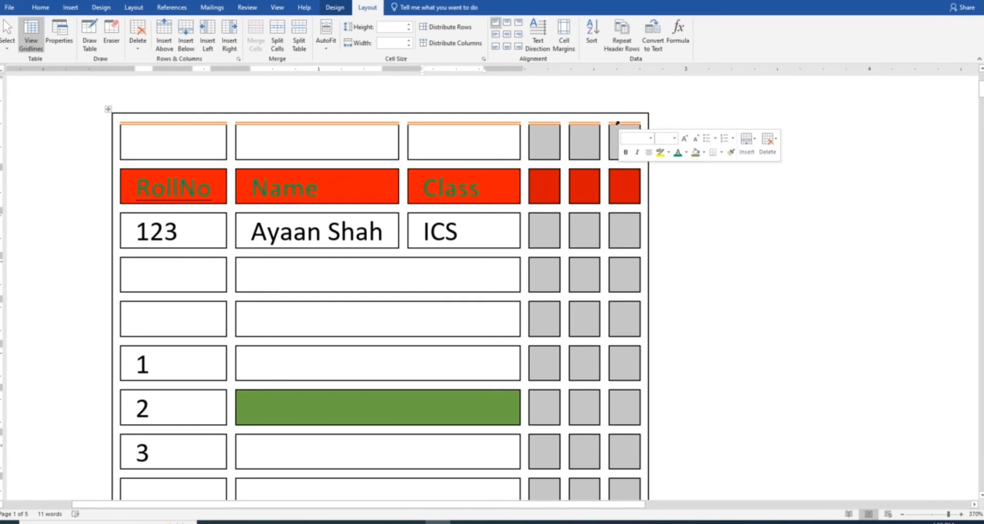
{"action": "left_click", "coordinate": [777, 145]}
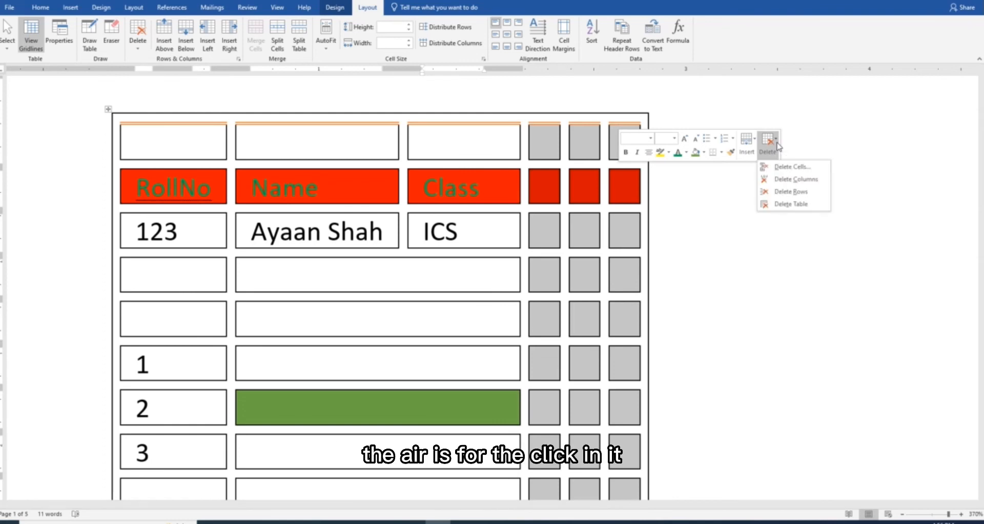
{"action": "left_click", "coordinate": [787, 180]}
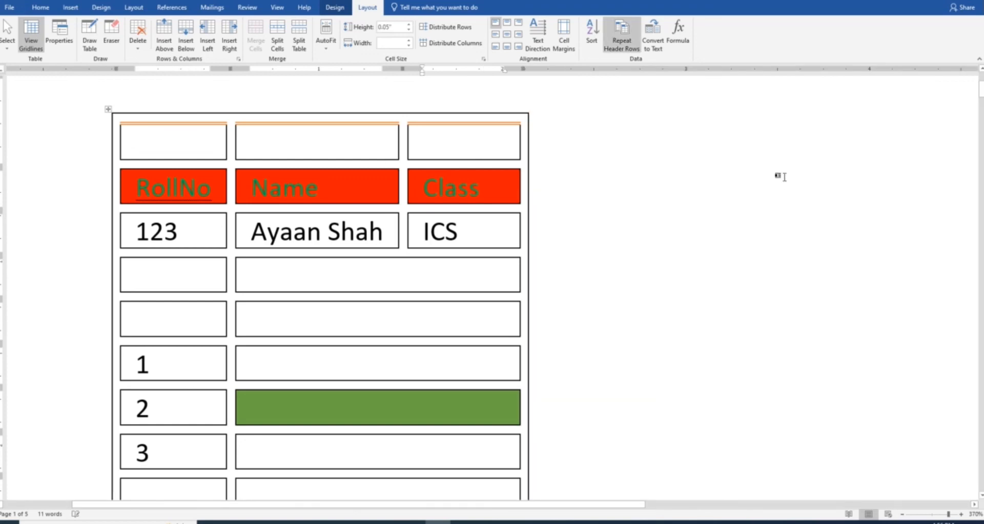
Delete the empty row above the RollNo/Name/Class header
{"action": "left_click", "coordinate": [95, 153]}
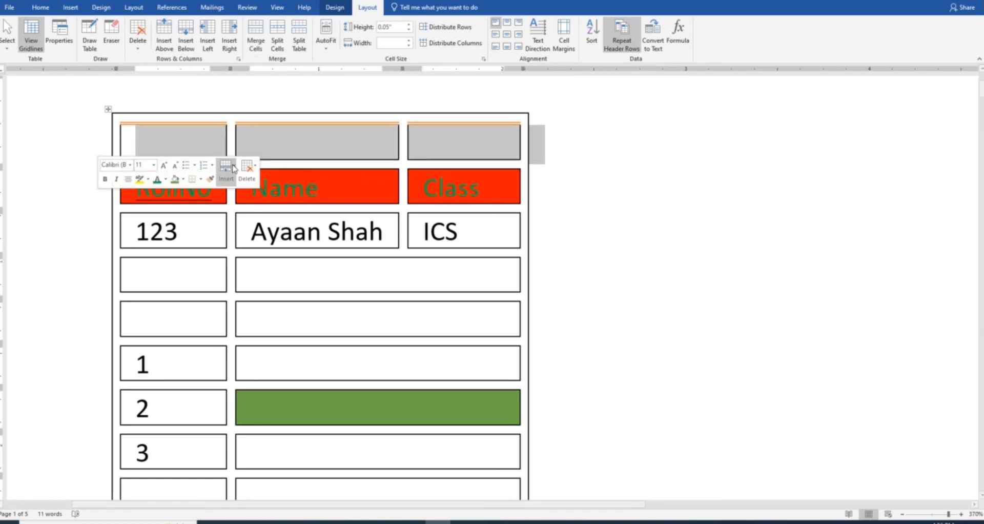
{"action": "left_click", "coordinate": [256, 169]}
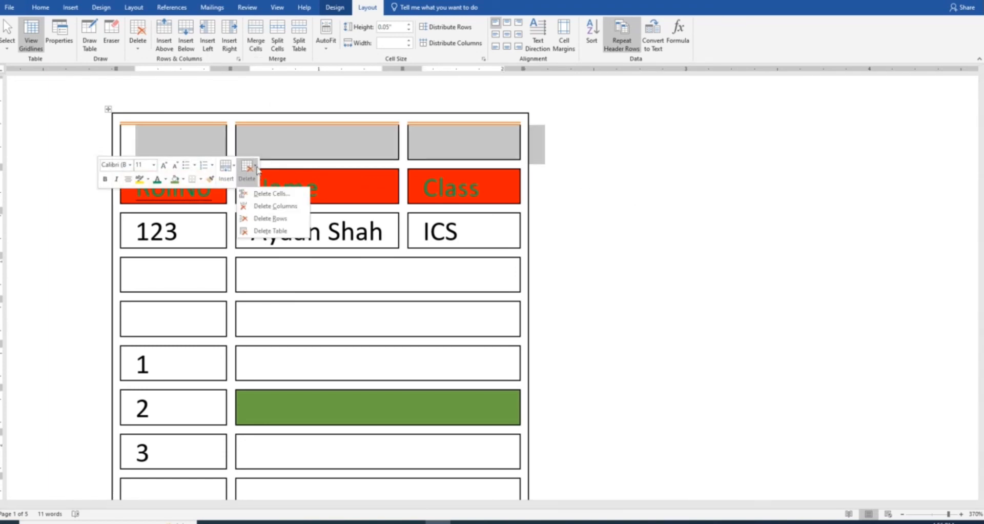
{"action": "left_click", "coordinate": [267, 220]}
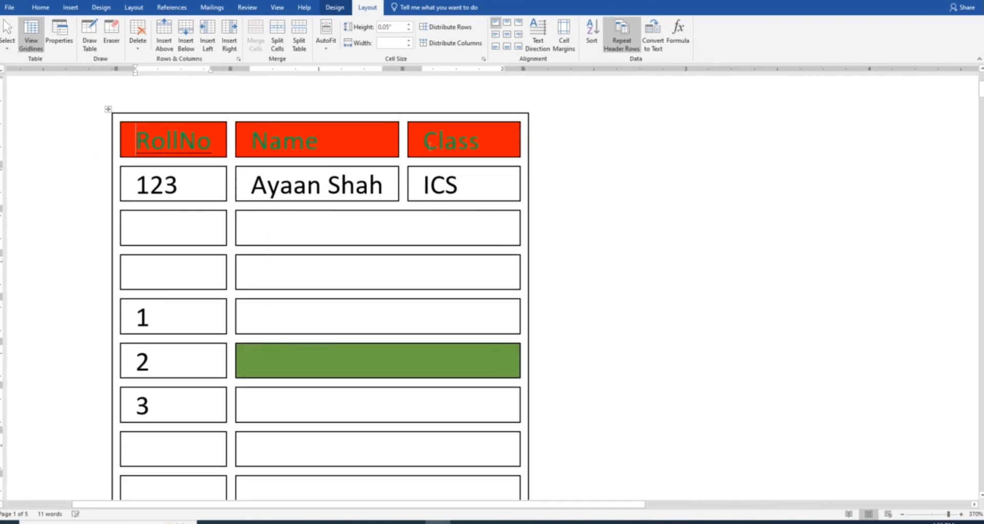
{"action": "left_click", "coordinate": [387, 226]}
Select each table by its move handle and use Delete Table until the page is blank with 0 words
{"action": "scroll", "coordinate": [387, 226], "scroll_direction": "down", "scroll_amount": 3}
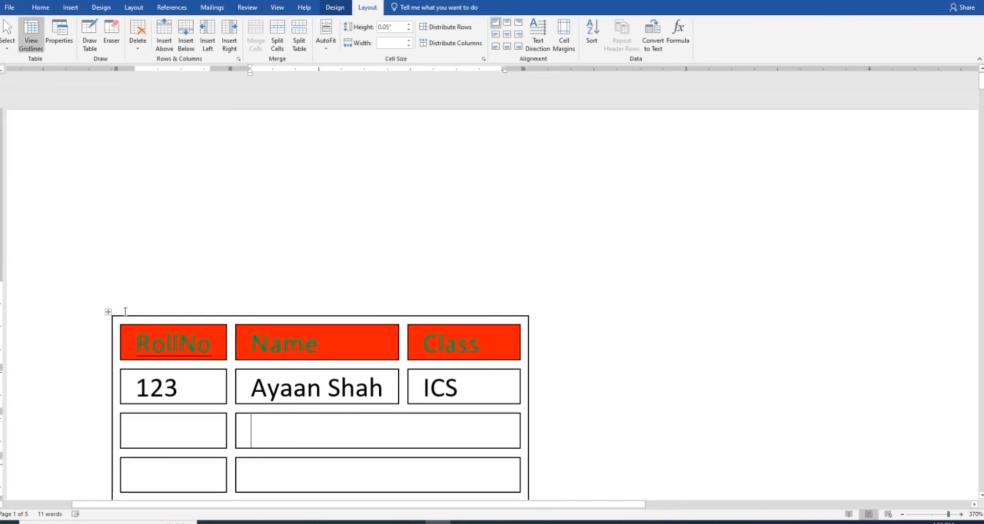
{"action": "left_click", "coordinate": [108, 312]}
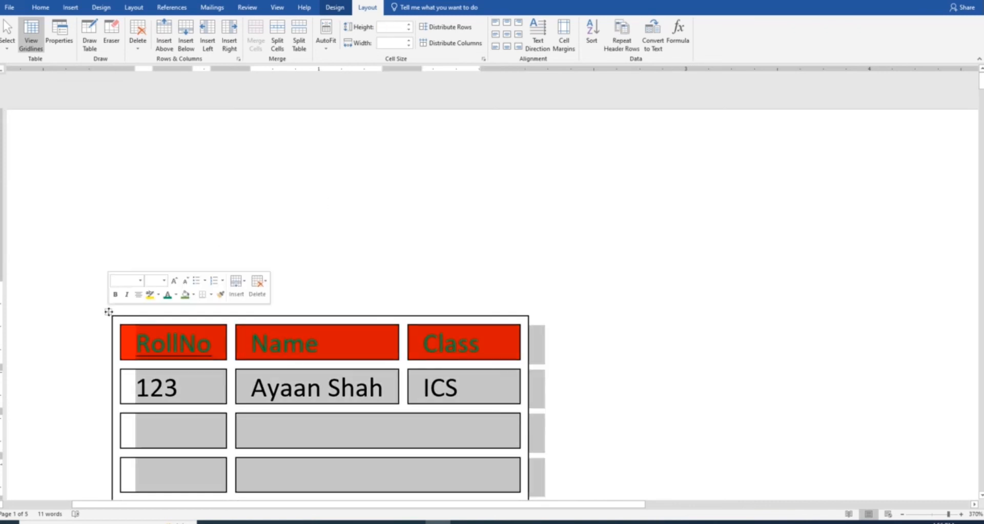
{"action": "left_click", "coordinate": [264, 282]}
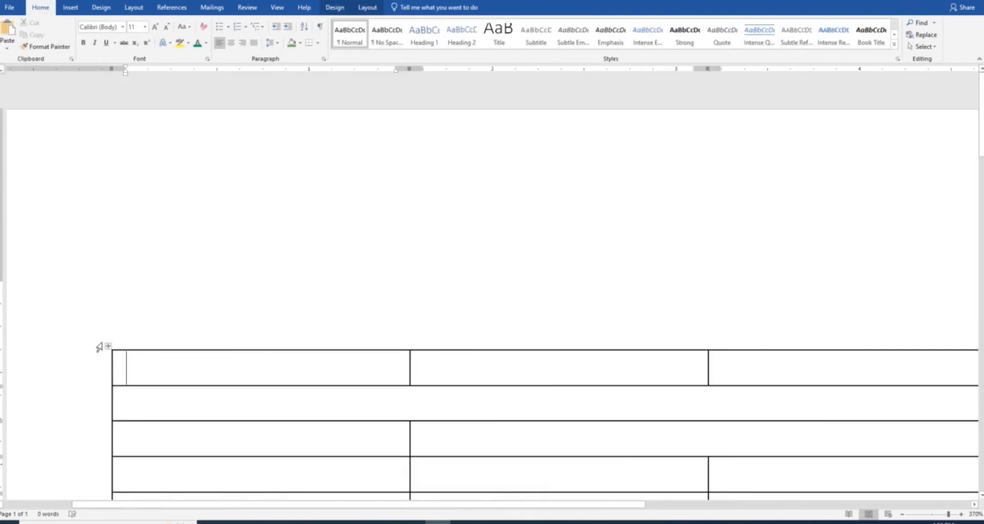
{"action": "left_click", "coordinate": [108, 345]}
{"action": "left_click", "coordinate": [265, 323]}
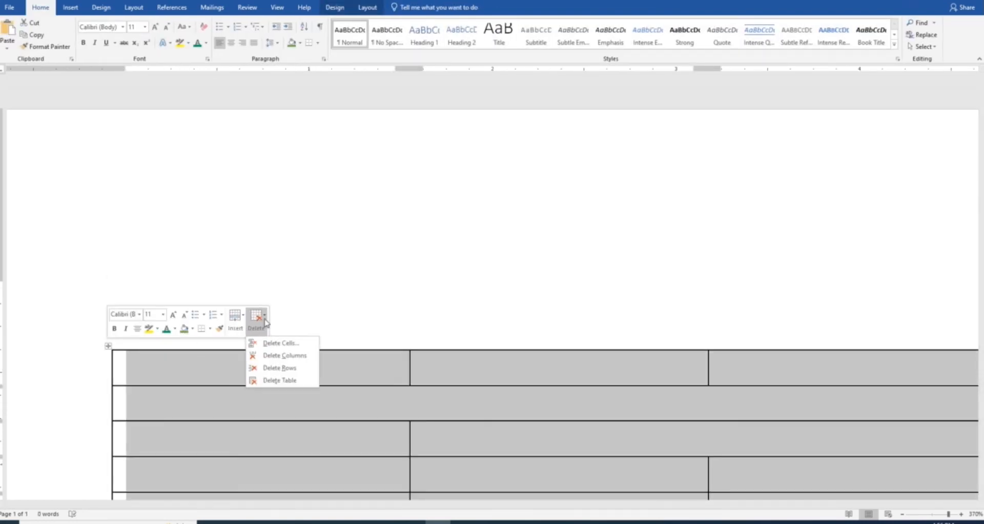
{"action": "left_click", "coordinate": [272, 379]}
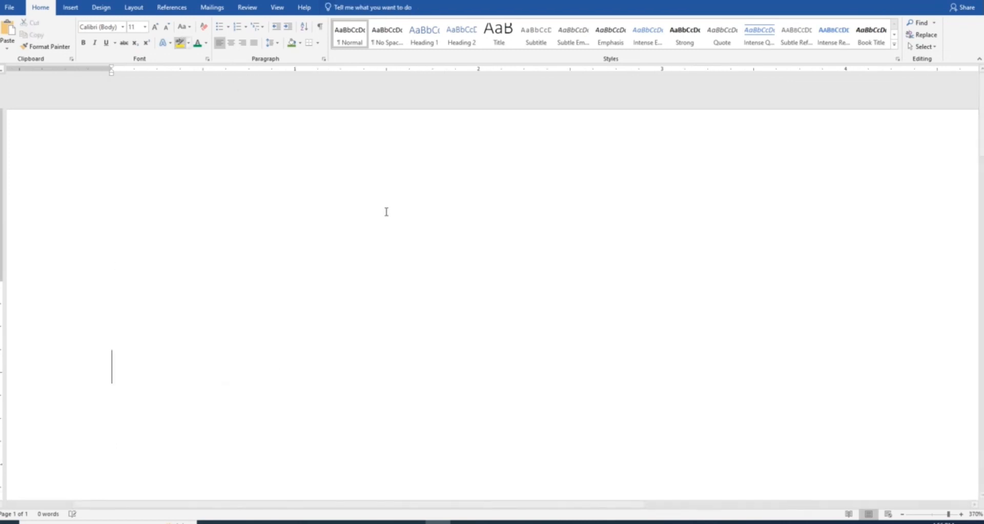